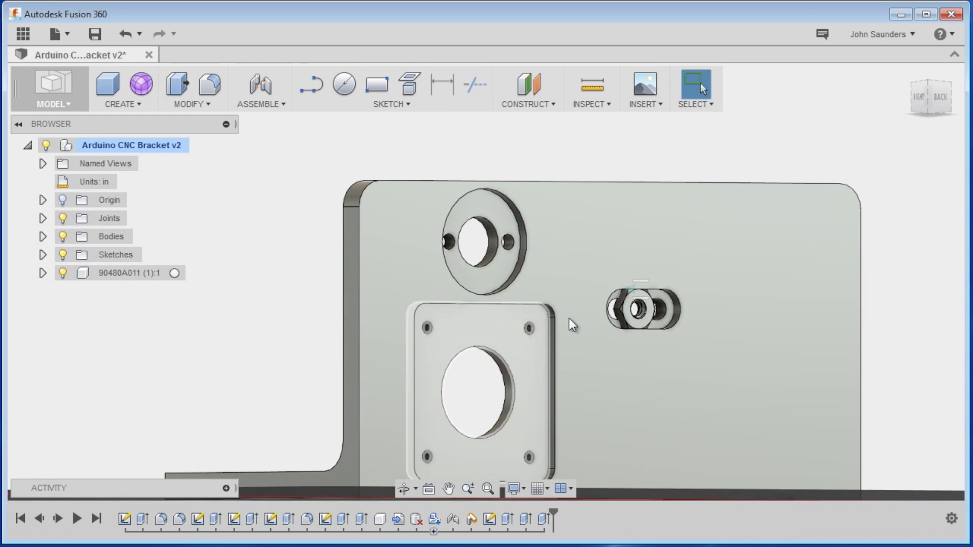
Hide the 90480A011 nut component so only the bracket plate shows.
{"action": "scroll", "coordinate": [642, 331], "scroll_direction": "up", "scroll_amount": 2}
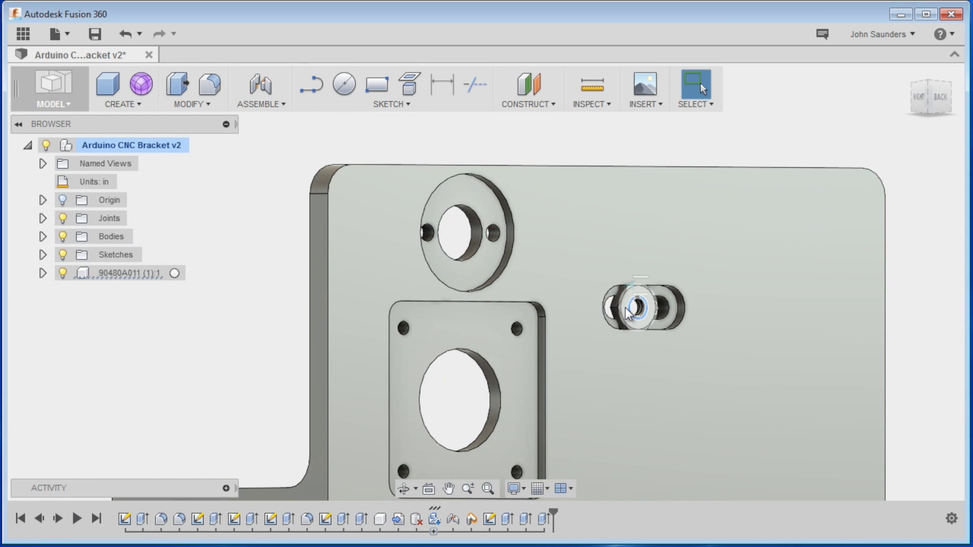
{"action": "left_click", "coordinate": [114, 271]}
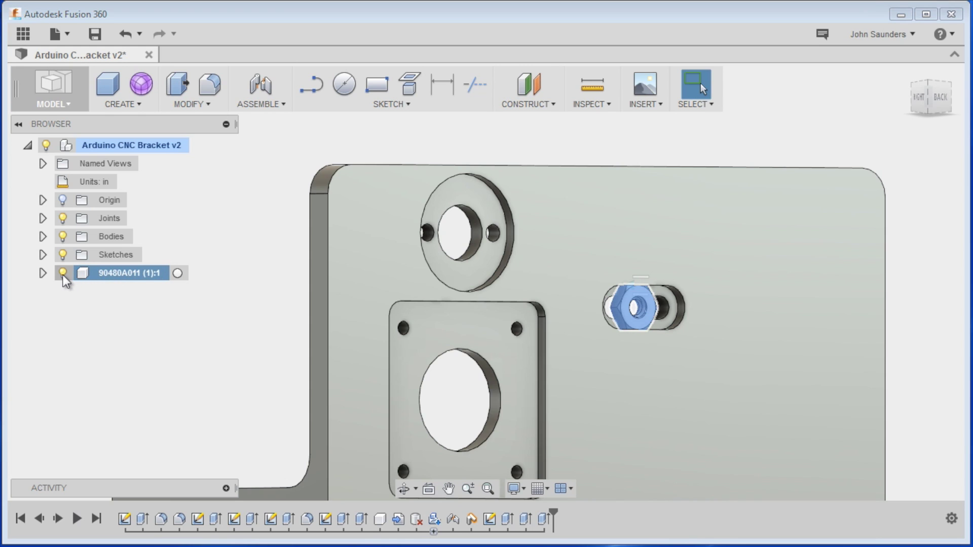
{"action": "key", "text": "v"}
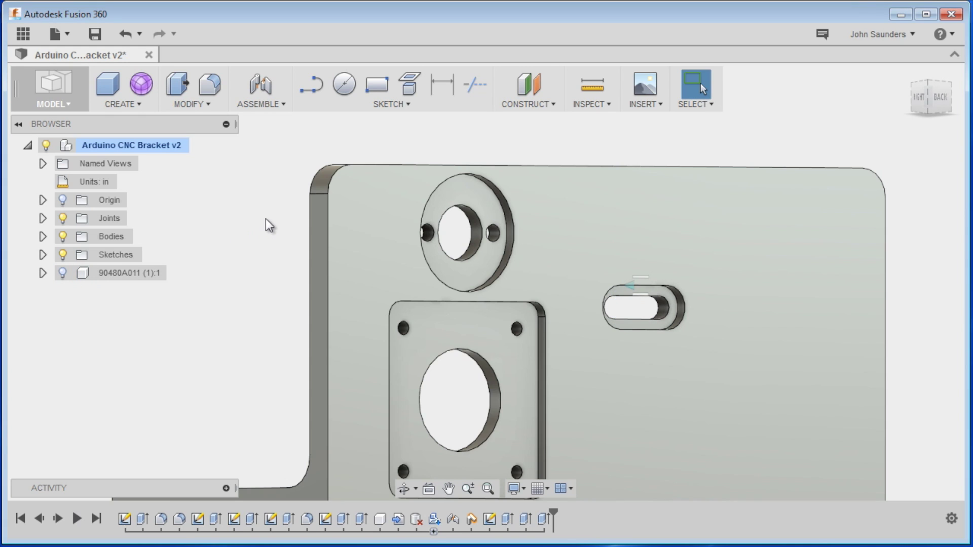
{"action": "middle_click_drag", "start_coordinate": [266, 218], "coordinate": [280, 202], "text": "shift"}
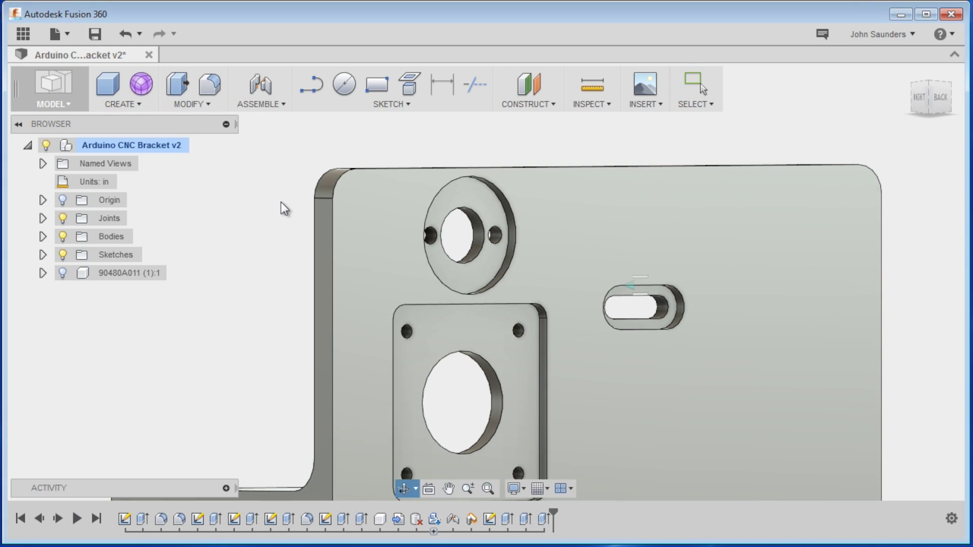
Switch to the CAM workspace and create a new machining setup.
{"action": "left_click", "coordinate": [64, 91]}
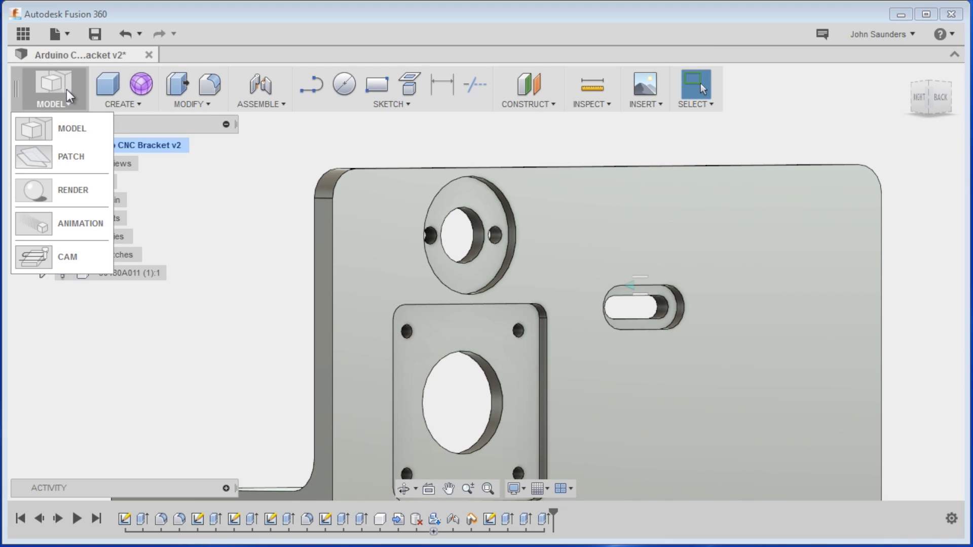
{"action": "left_click", "coordinate": [83, 255]}
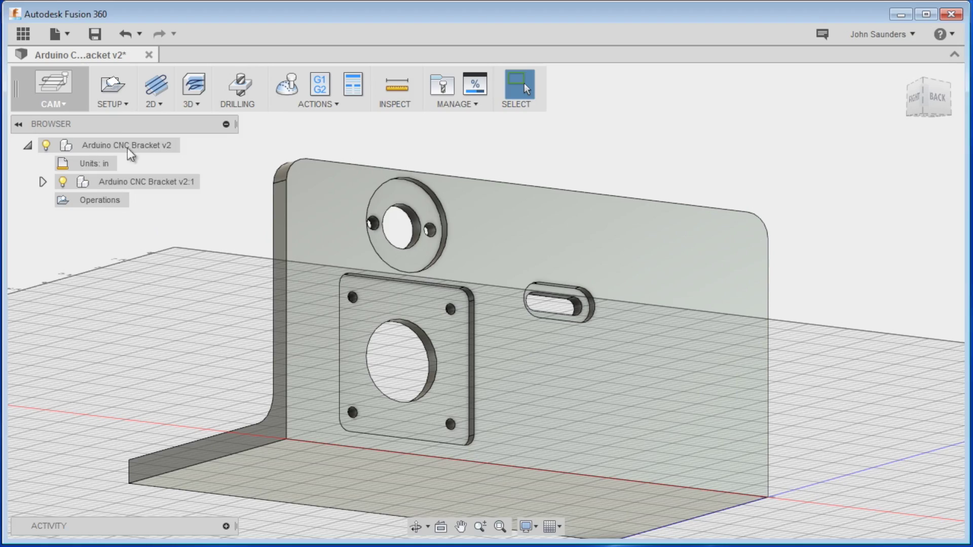
{"action": "left_click", "coordinate": [117, 101]}
{"action": "left_click", "coordinate": [123, 119]}
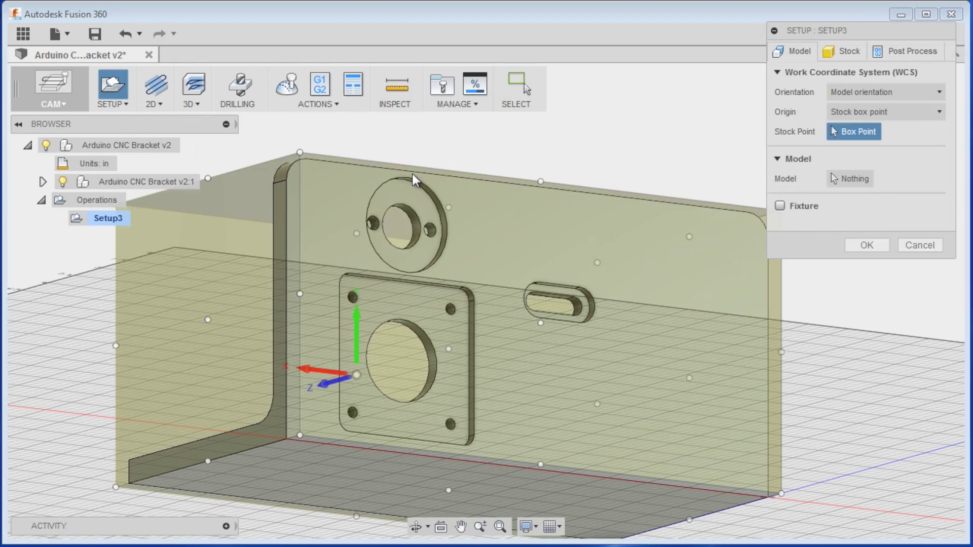
{"action": "mouse_move", "coordinate": [394, 152]}
{"action": "middle_mouse_down", "text": "shift"}
{"action": "mouse_move", "coordinate": [424, 167]}
{"action": "mouse_move", "coordinate": [393, 170]}
{"action": "middle_mouse_up", "text": "shift"}
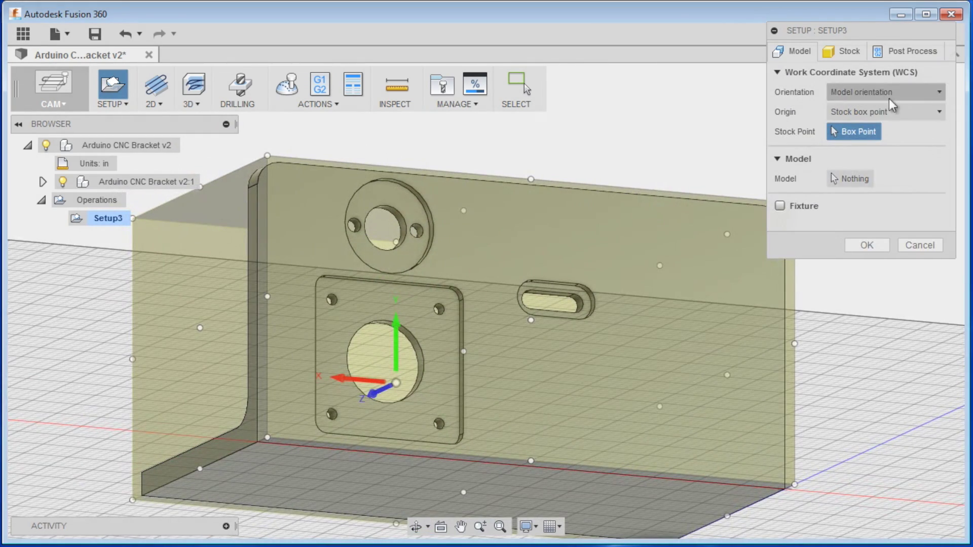
Make the setup stock a relative size box with no additional stock (6 × 3 in).
{"action": "left_click", "coordinate": [844, 52]}
{"action": "left_click", "coordinate": [882, 94]}
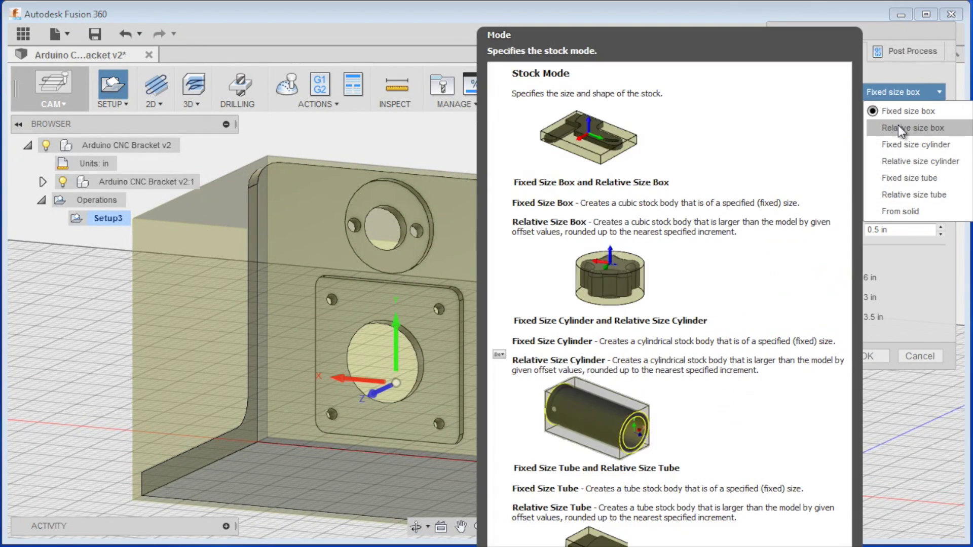
{"action": "left_click", "coordinate": [900, 128]}
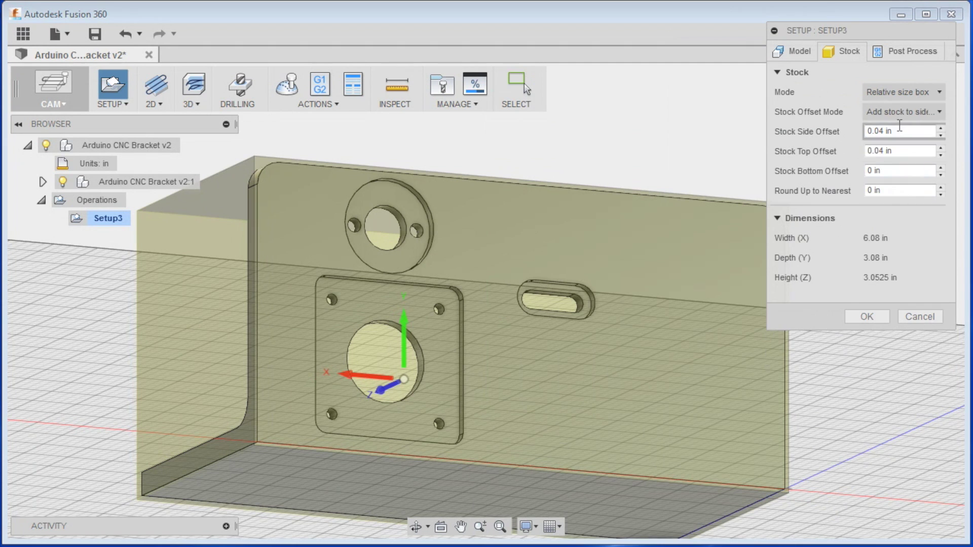
{"action": "left_click", "coordinate": [888, 111]}
{"action": "left_click", "coordinate": [891, 131]}
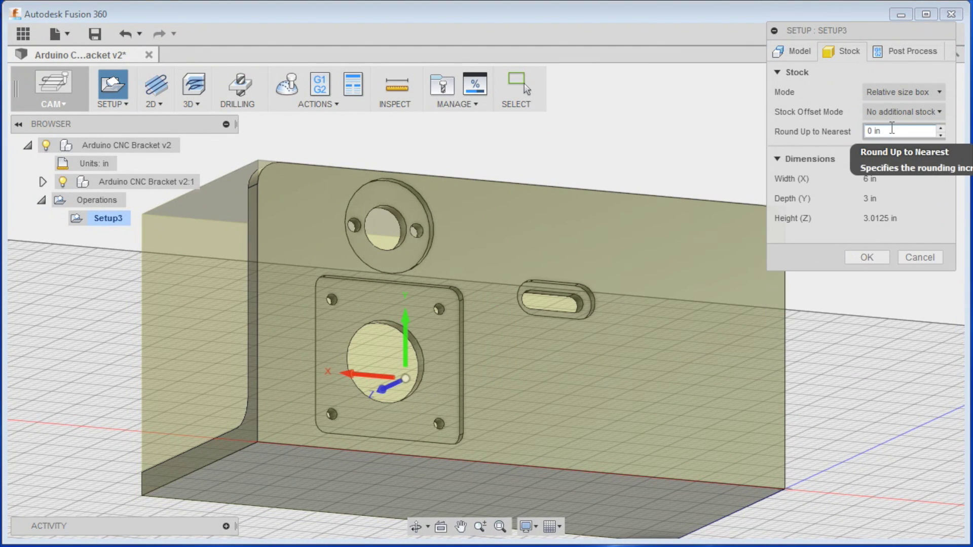
Put Setup3's origin at the top stock corner point with Z and X axes flipped, and confirm.
{"action": "left_click", "coordinate": [794, 56]}
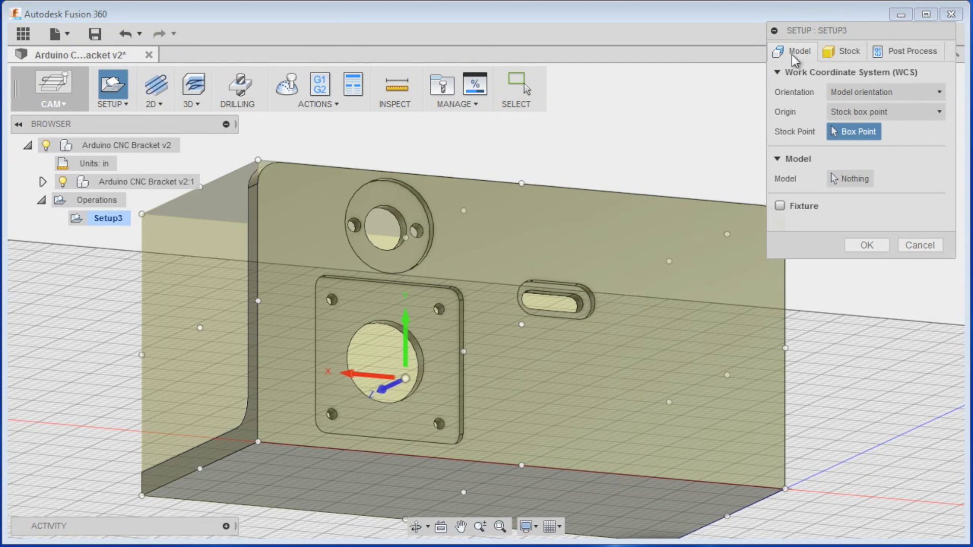
{"action": "left_click", "coordinate": [257, 160]}
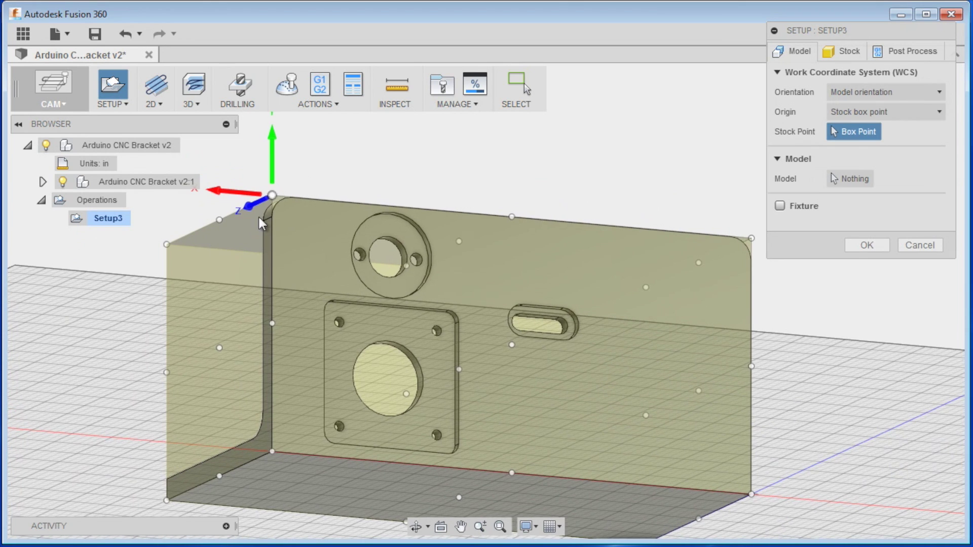
{"action": "left_click", "coordinate": [253, 209]}
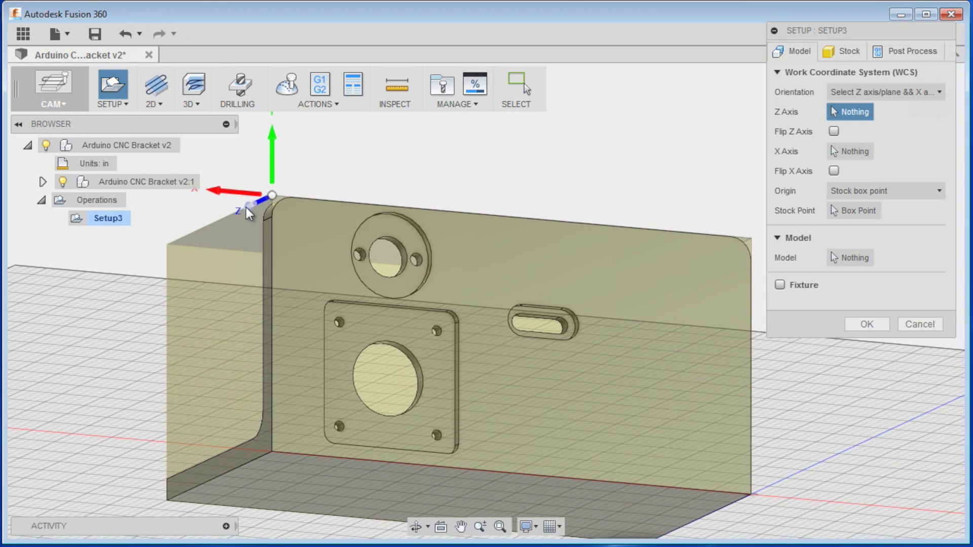
{"action": "left_click", "coordinate": [249, 212]}
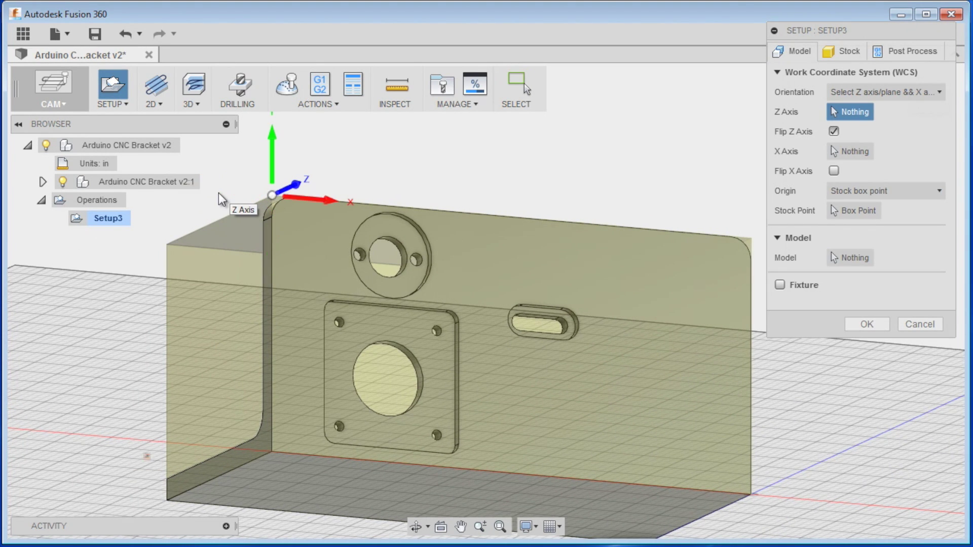
{"action": "left_click", "coordinate": [283, 206]}
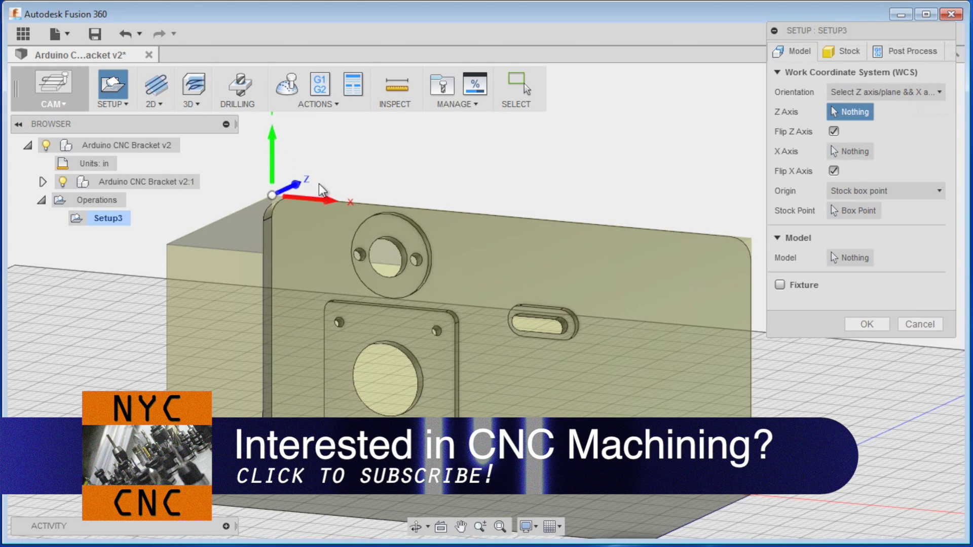
{"action": "left_click", "coordinate": [868, 324]}
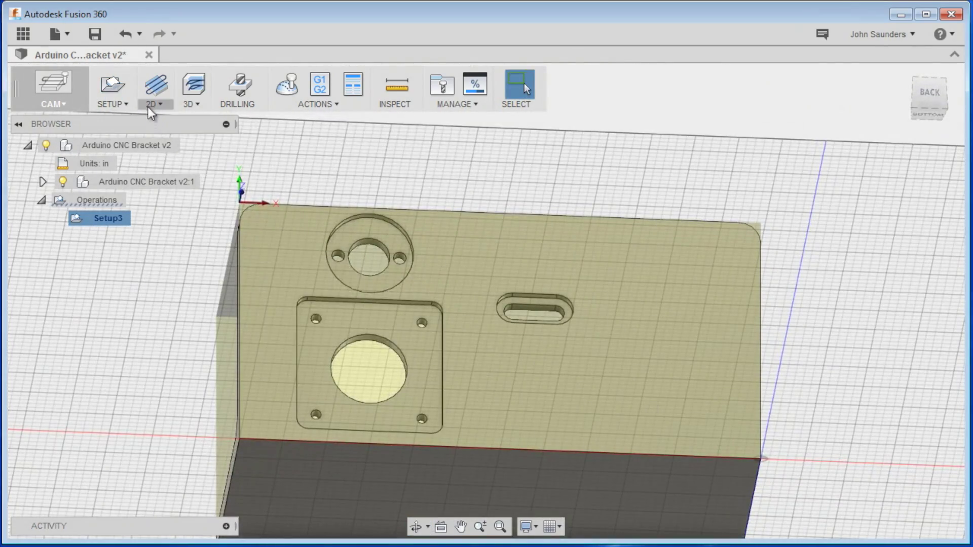
Start a 2D Adaptive Clearing that chains the square motor-mount pad outline as its pocket.
{"action": "left_click", "coordinate": [154, 104]}
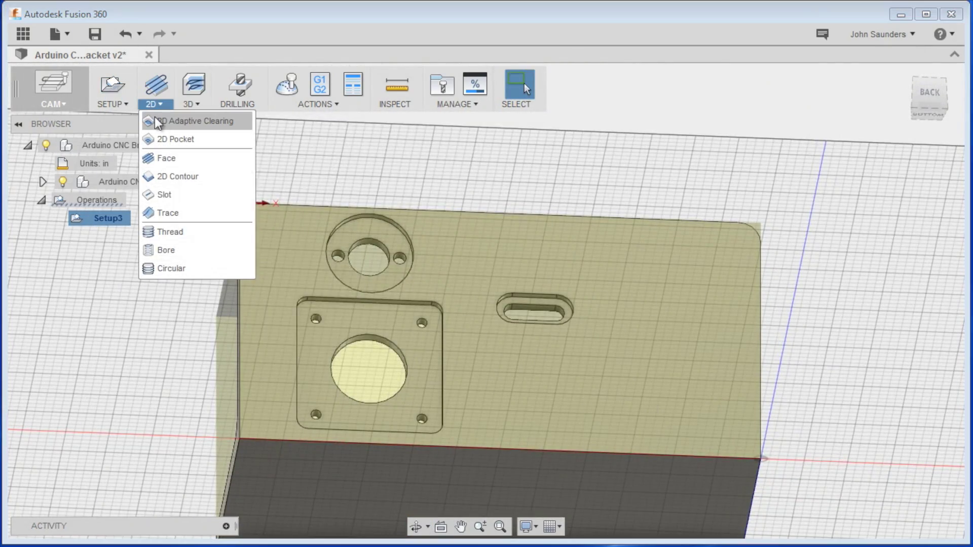
{"action": "left_click", "coordinate": [158, 122]}
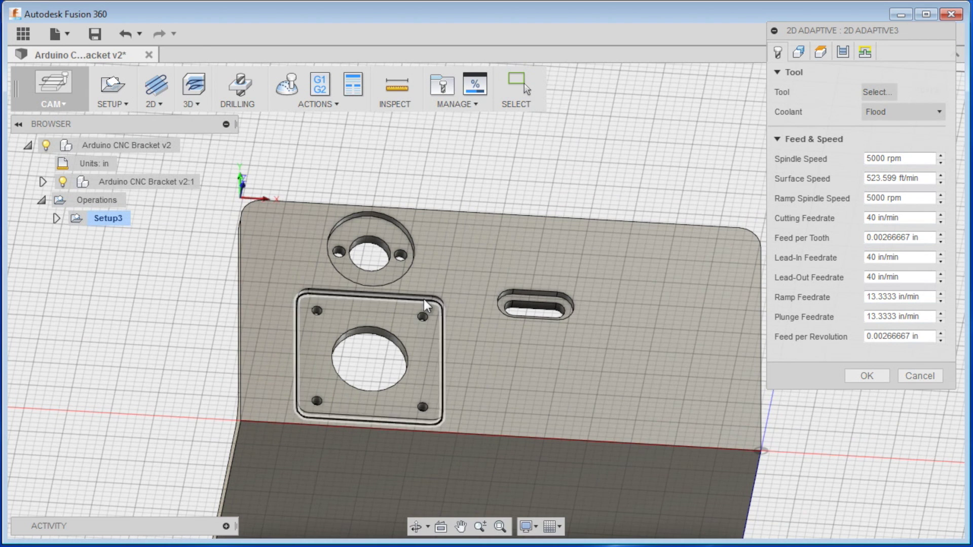
{"action": "left_click", "coordinate": [800, 53]}
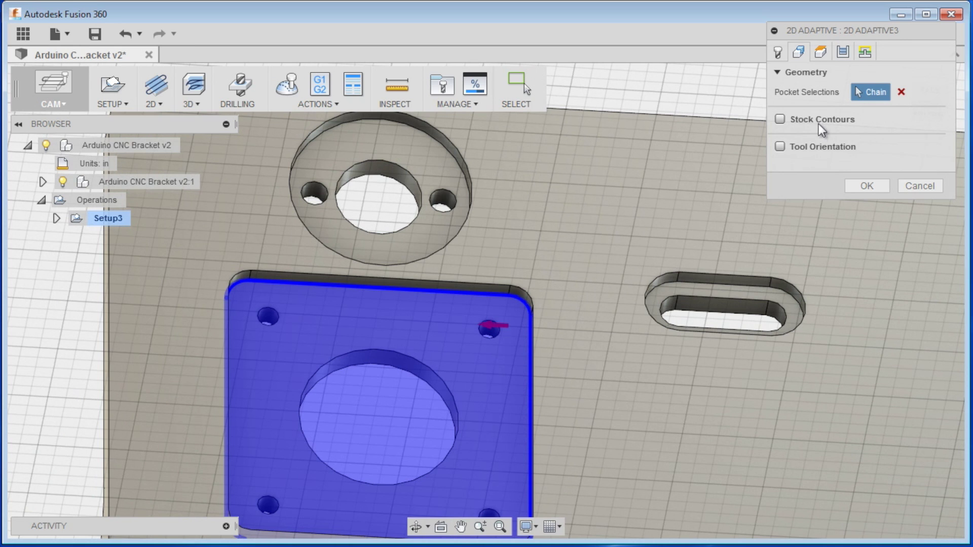
{"action": "left_click", "coordinate": [819, 56]}
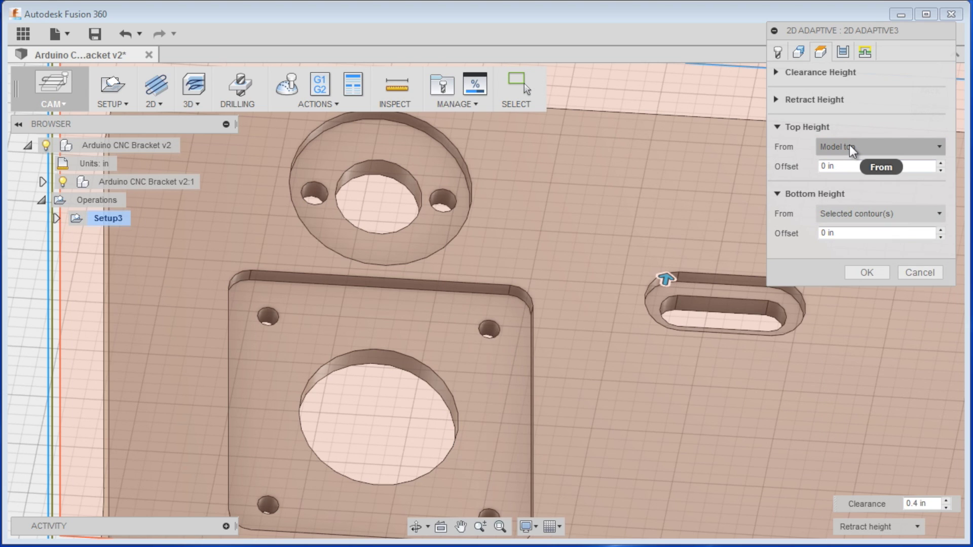
Set optimal load .1, no stock to leave and the 30 - Ø1/4 flat tool for 2D Adaptive3.
{"action": "mouse_move", "coordinate": [852, 150]}
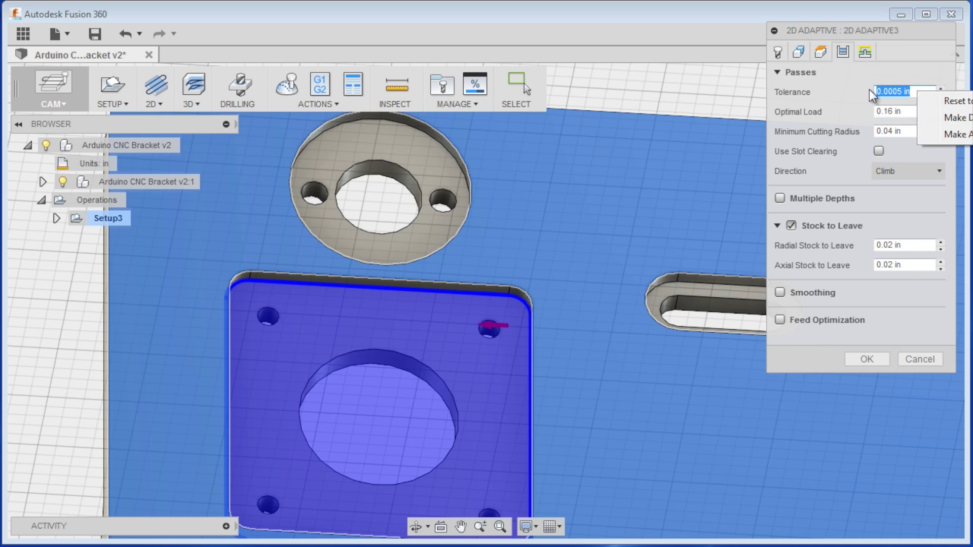
{"action": "left_click", "coordinate": [882, 92]}
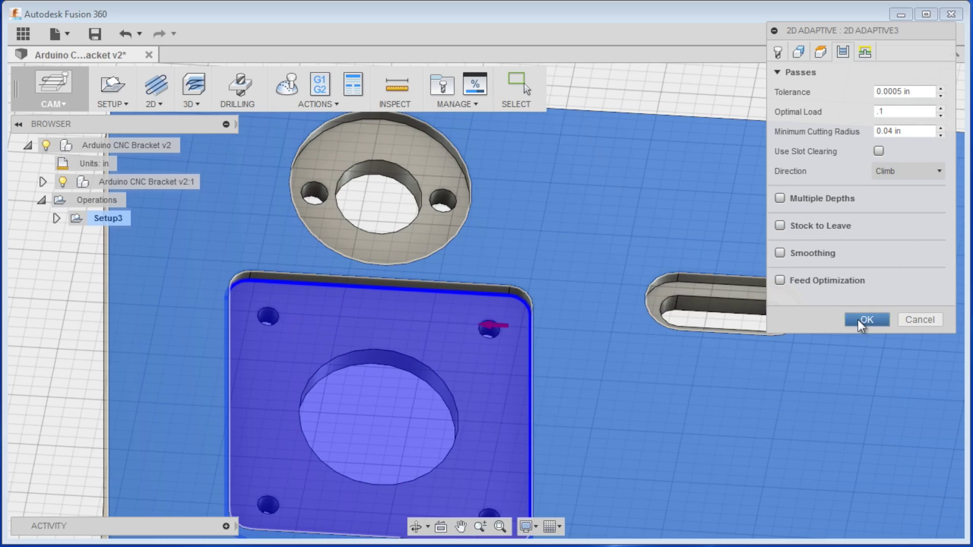
{"action": "left_click", "coordinate": [865, 52]}
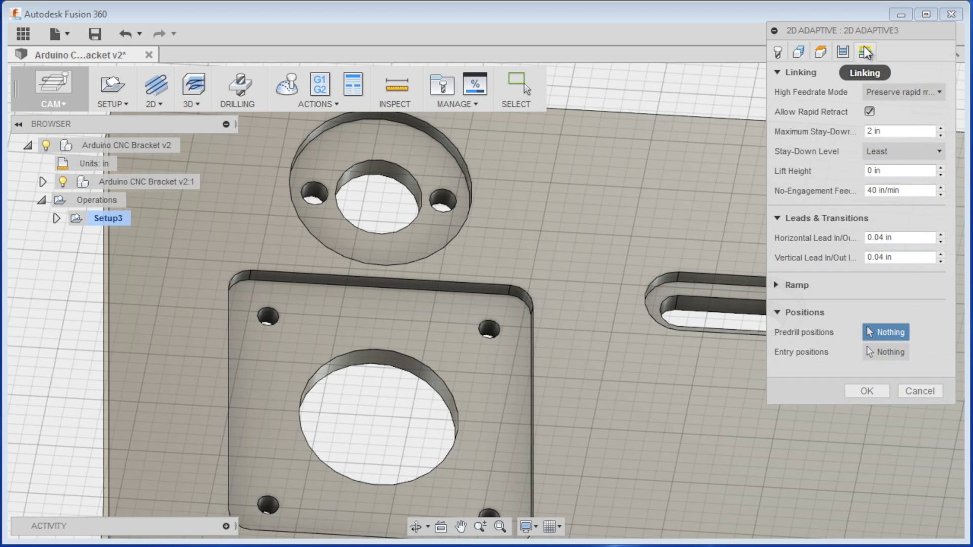
{"action": "left_click", "coordinate": [846, 391]}
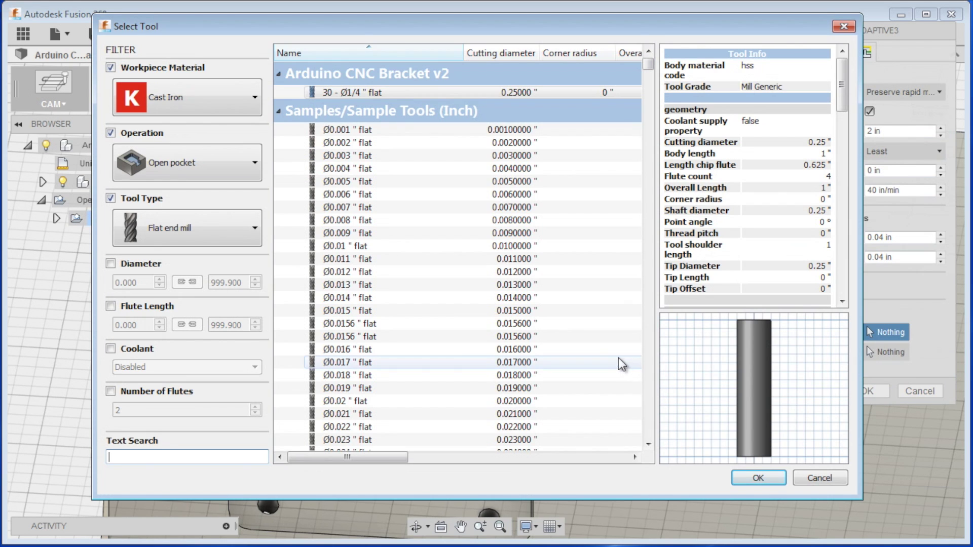
{"action": "left_click_drag", "start_coordinate": [648, 65], "coordinate": [652, 436]}
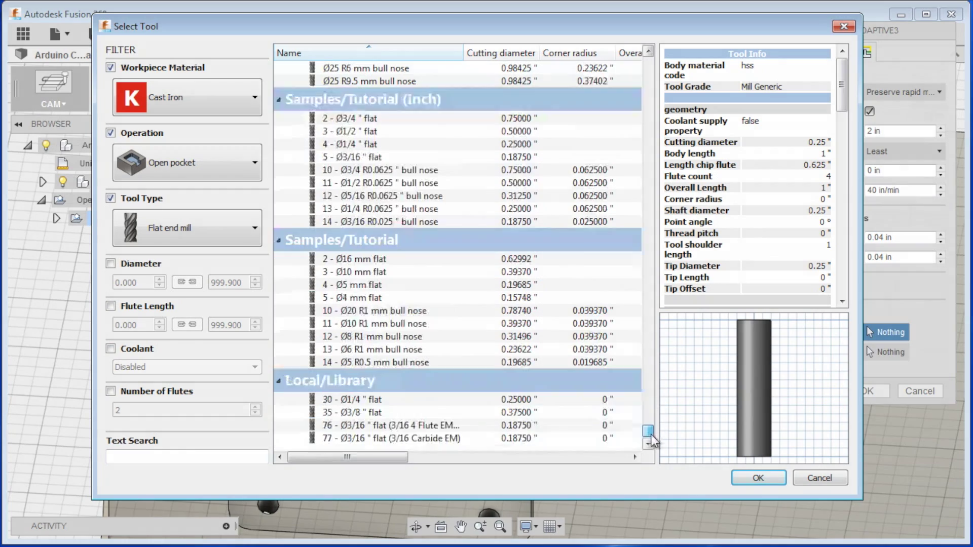
{"action": "left_click", "coordinate": [345, 401]}
{"action": "left_click", "coordinate": [756, 478]}
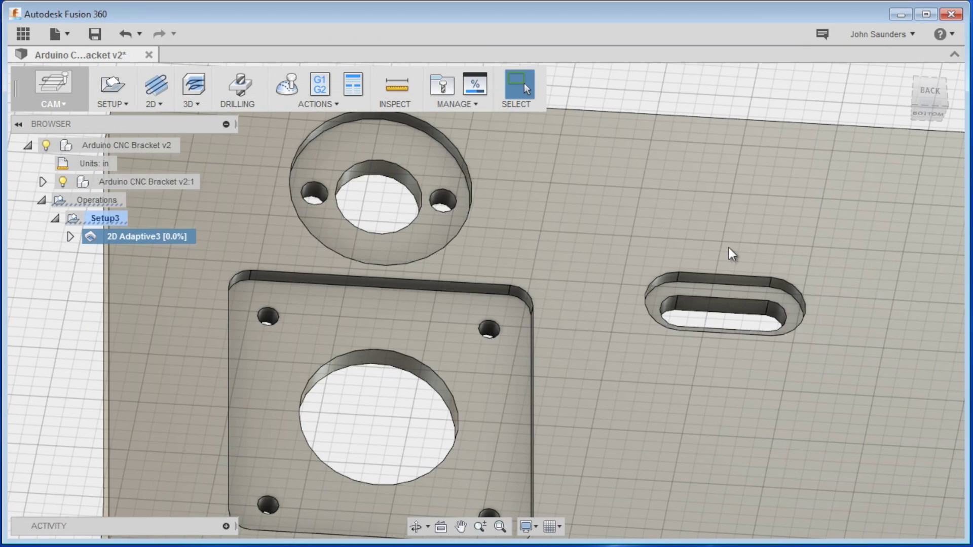
Play the 2D Adaptive3 simulation to the end, dismiss the no-valid-toolpath warning, and close it.
{"action": "middle_click_drag", "start_coordinate": [551, 336], "coordinate": [561, 255], "text": "shift"}
{"action": "left_click", "coordinate": [299, 82]}
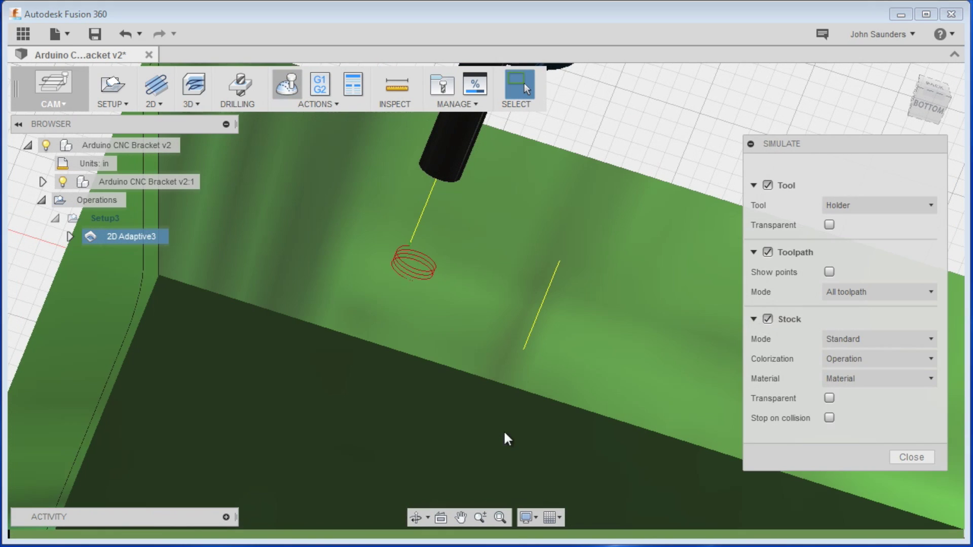
{"action": "left_click", "coordinate": [484, 468]}
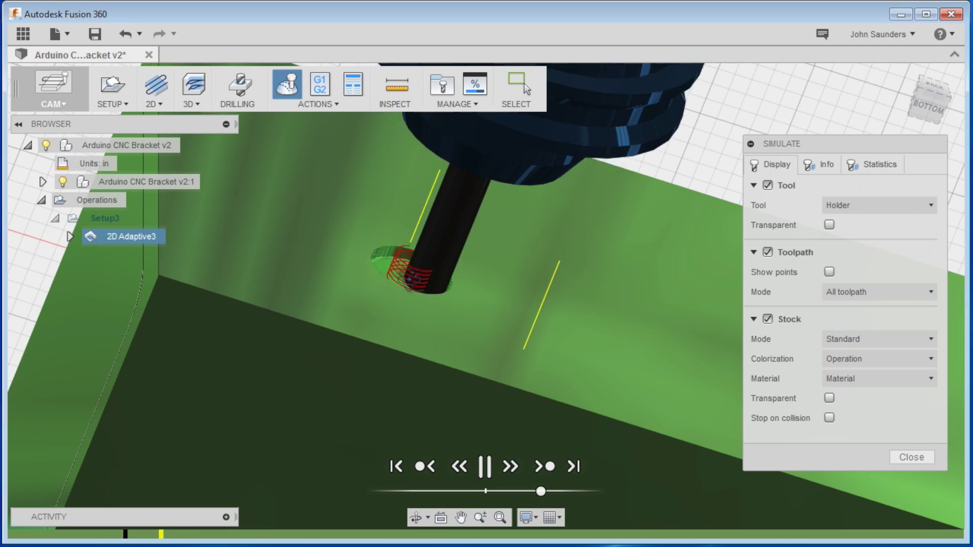
{"action": "middle_click_drag", "start_coordinate": [436, 304], "coordinate": [373, 375], "text": "shift"}
{"action": "scroll", "coordinate": [429, 326], "scroll_direction": "up", "scroll_amount": 3}
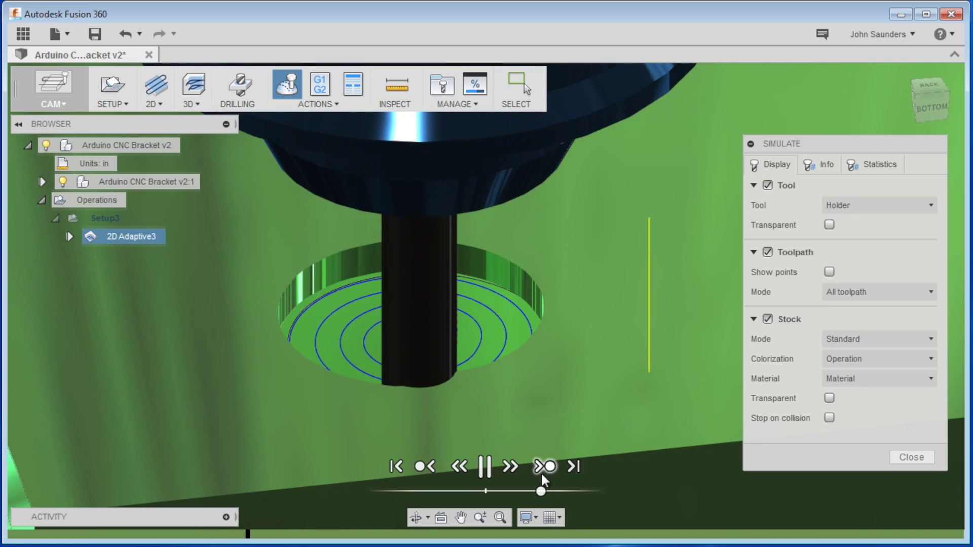
{"action": "left_click_drag", "start_coordinate": [541, 491], "coordinate": [577, 491]}
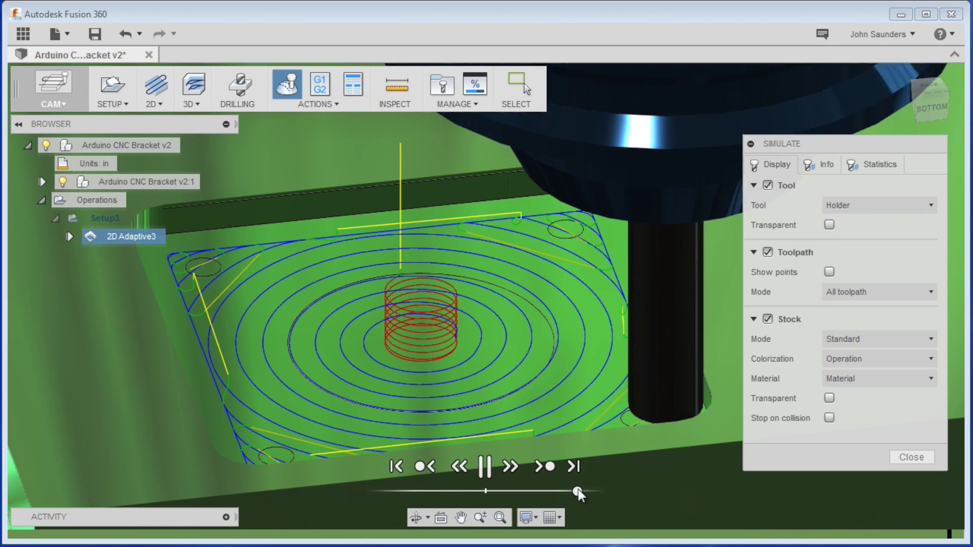
{"action": "left_click", "coordinate": [286, 88]}
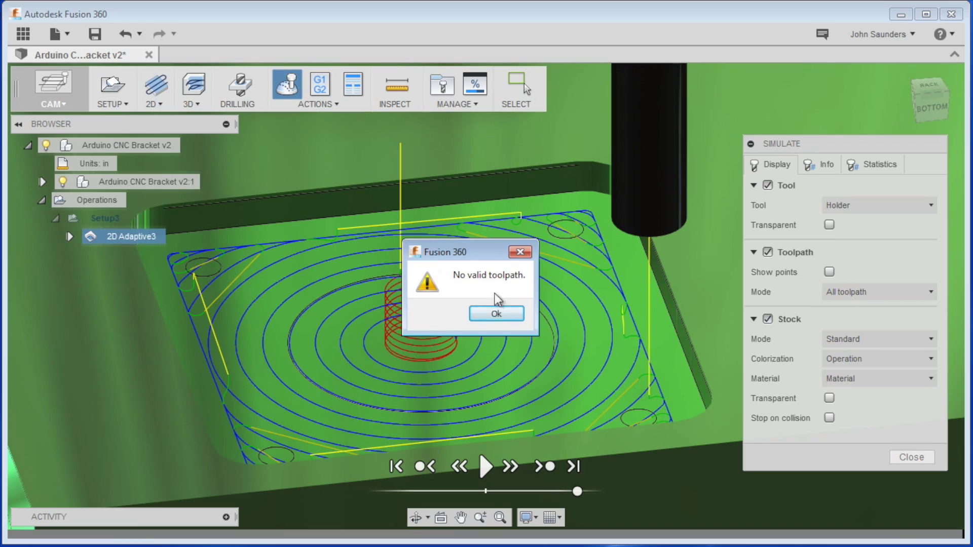
{"action": "left_click", "coordinate": [496, 314]}
Start a 2D Adaptive Clearing operation chaining the large round bore edge as the pocket.
{"action": "scroll", "coordinate": [383, 355], "scroll_direction": "up", "scroll_amount": 3}
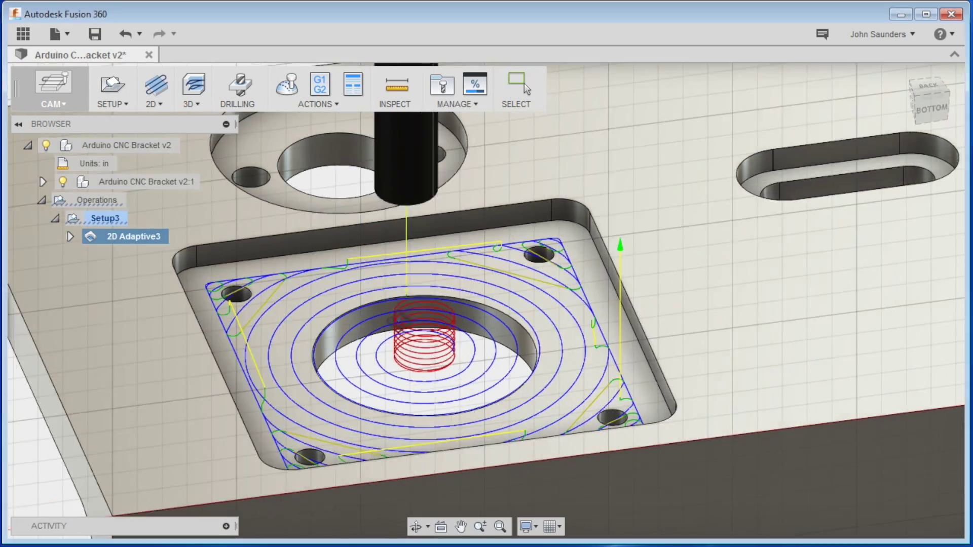
{"action": "scroll", "coordinate": [367, 349], "scroll_direction": "up", "scroll_amount": 1}
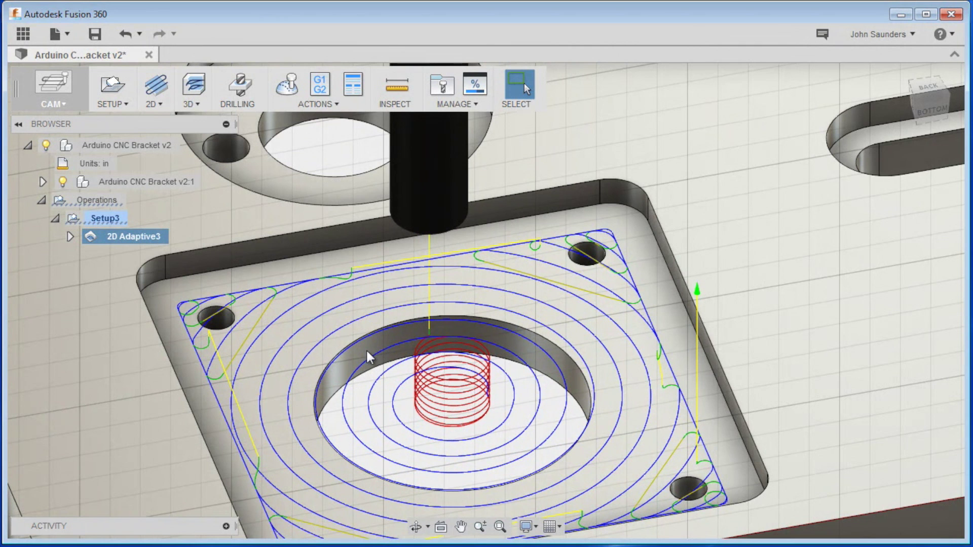
{"action": "left_click", "coordinate": [156, 87]}
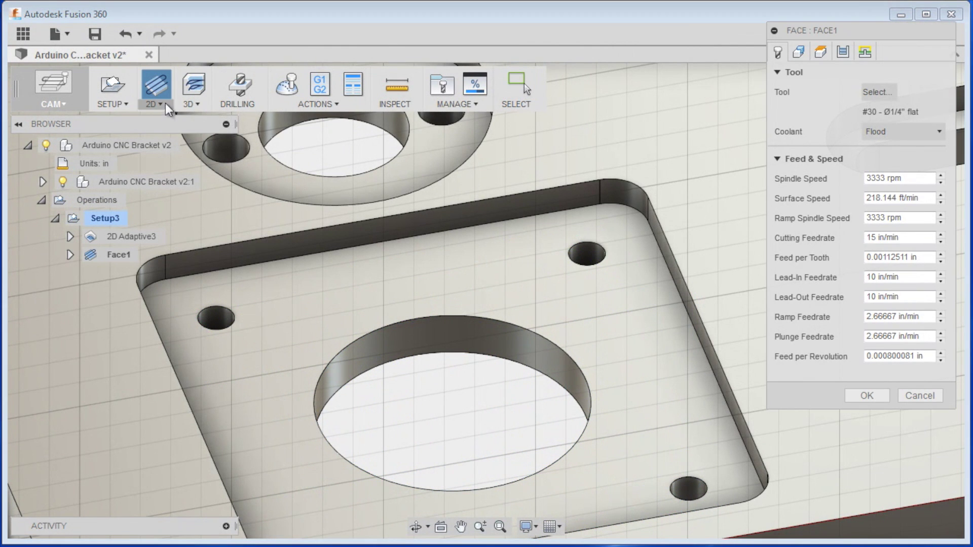
{"action": "left_click", "coordinate": [156, 104]}
{"action": "left_click", "coordinate": [161, 123]}
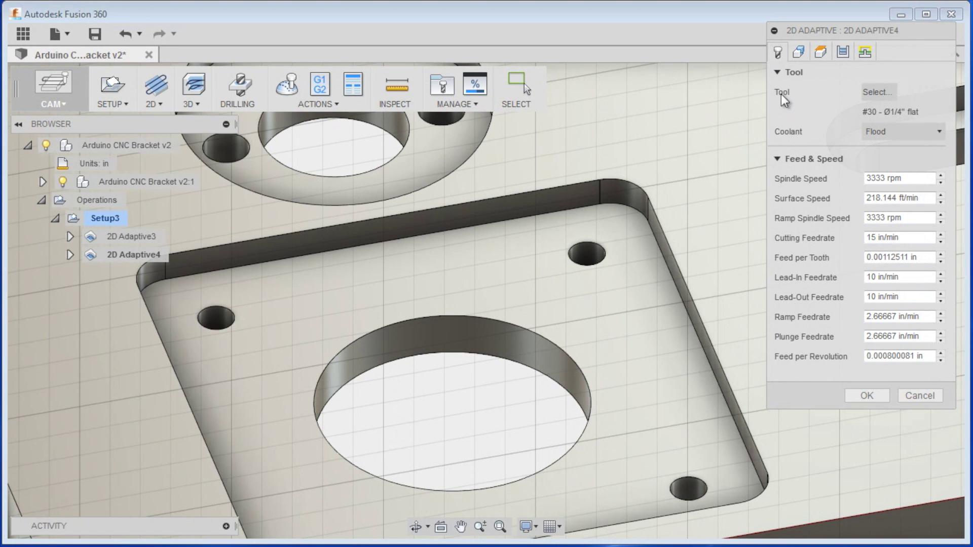
{"action": "left_click", "coordinate": [798, 57]}
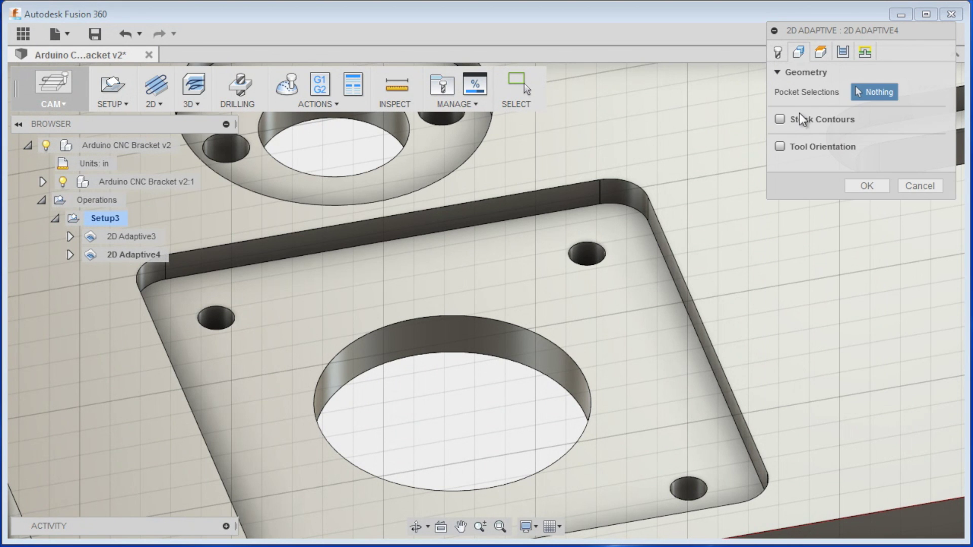
{"action": "left_click", "coordinate": [449, 361]}
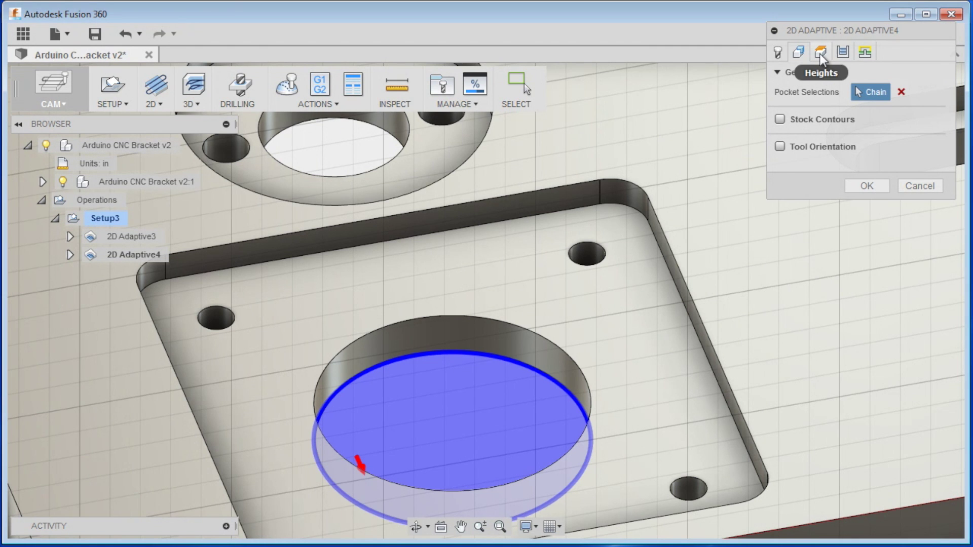
Measure the heights from the face with a bottom offset of -0.05 in.
{"action": "left_click", "coordinate": [820, 52]}
{"action": "left_click", "coordinate": [837, 145]}
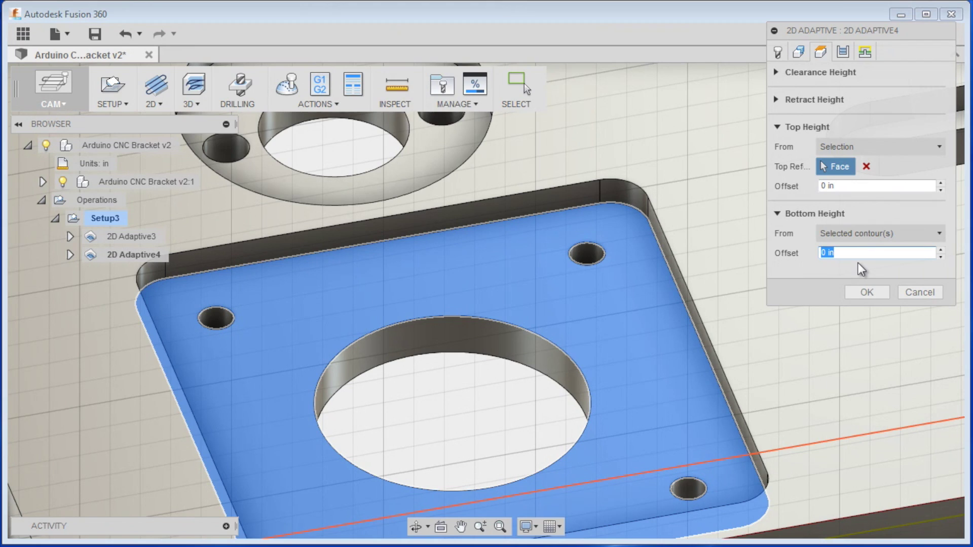
{"action": "type", "text": "-.05"}
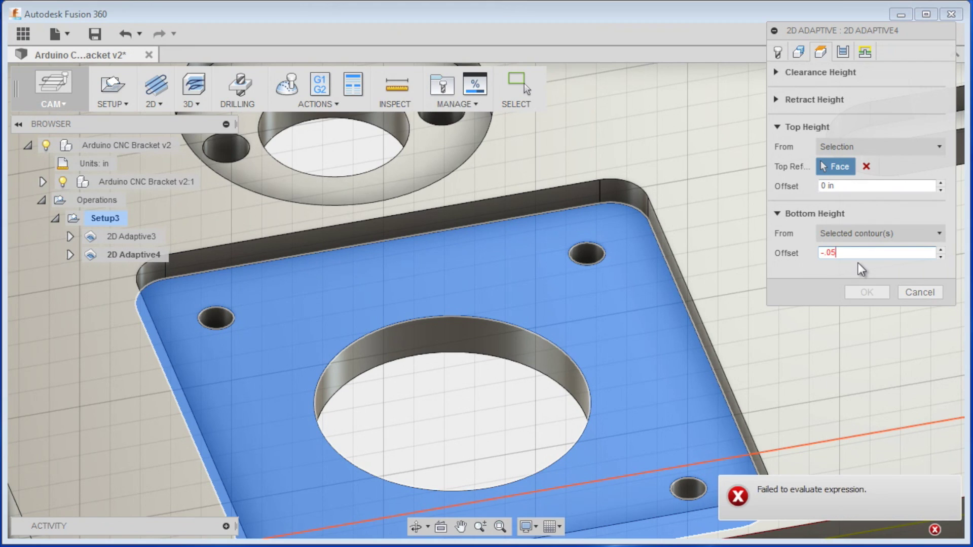
{"action": "key", "text": "Tab"}
{"action": "middle_click_drag", "start_coordinate": [522, 364], "coordinate": [591, 307], "text": "shift"}
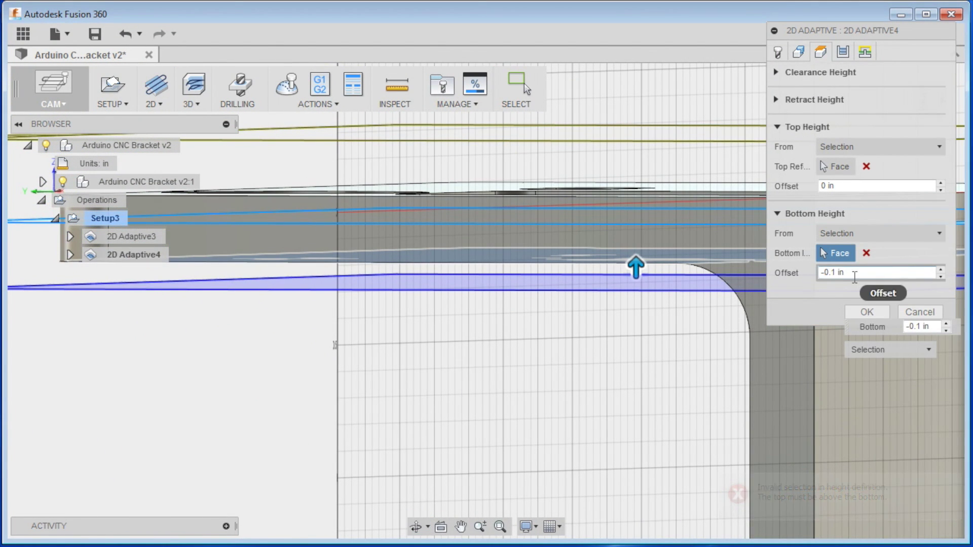
{"action": "left_click_drag", "start_coordinate": [855, 275], "coordinate": [770, 273]}
{"action": "type", "text": "-.05"}
{"action": "key", "text": "Tab"}
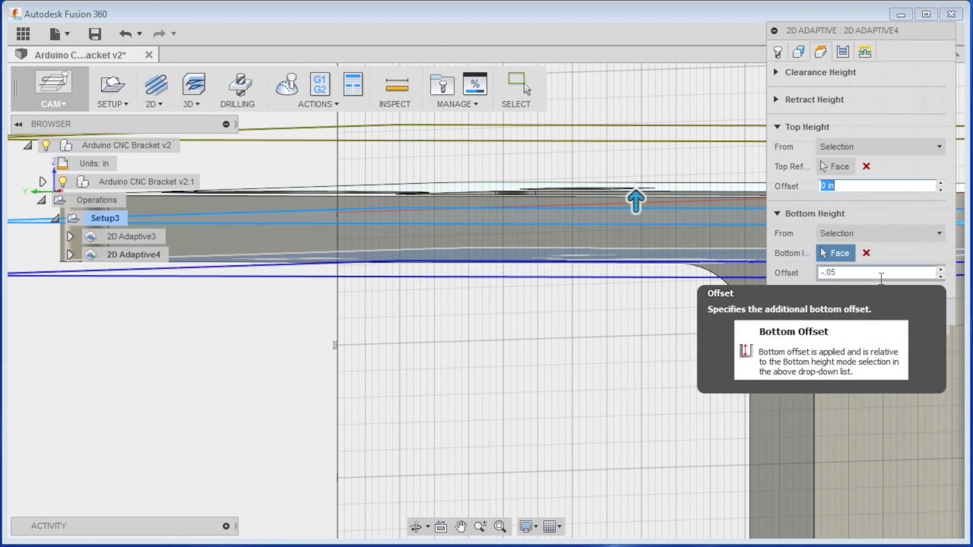
Turn off Stock to Leave in the operation's passes settings.
{"action": "left_click", "coordinate": [866, 315]}
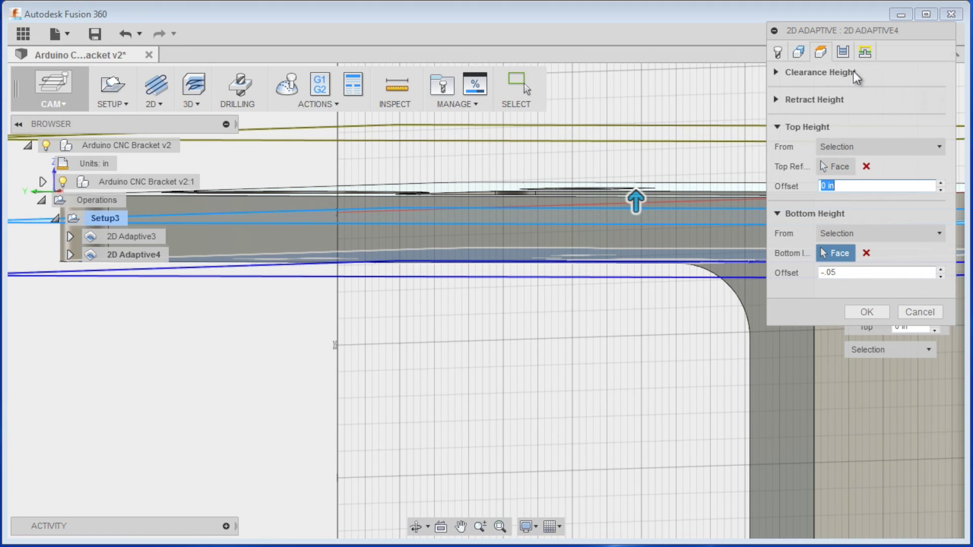
{"action": "left_click", "coordinate": [792, 225]}
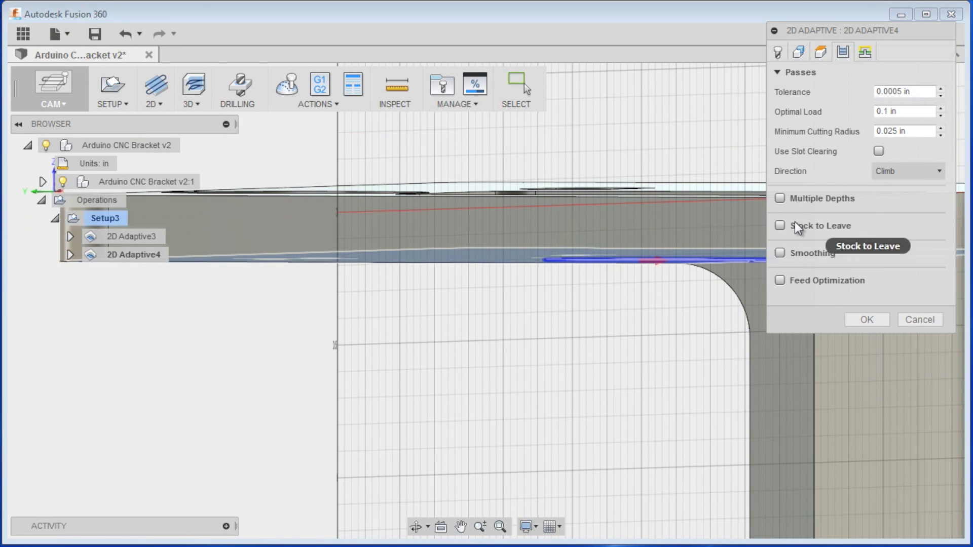
{"action": "left_click", "coordinate": [865, 51]}
Generate the 2D Adaptive4 bore toolpath and inspect it from a lower side angle.
{"action": "left_click", "coordinate": [867, 391]}
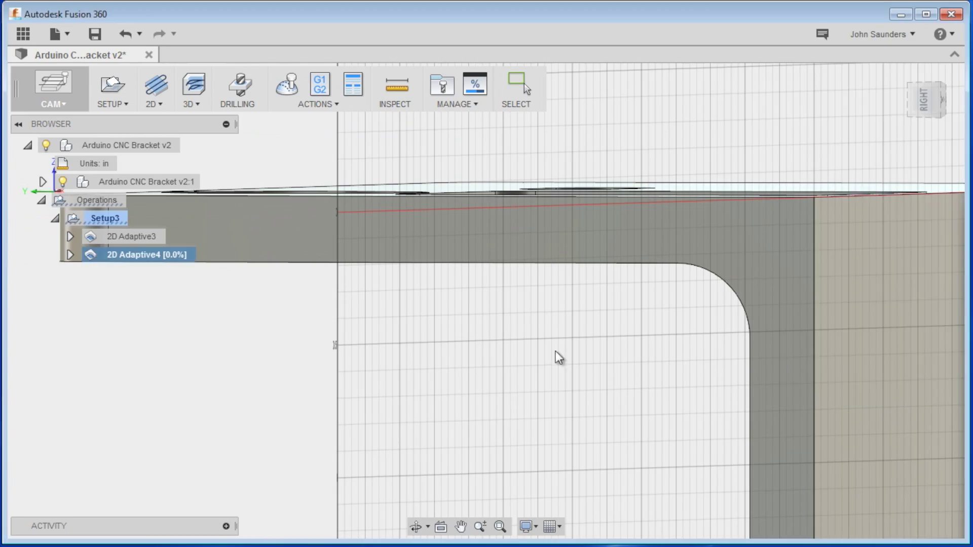
{"action": "middle_click_drag", "start_coordinate": [554, 358], "coordinate": [517, 326], "text": "shift"}
{"action": "scroll", "coordinate": [485, 394], "scroll_direction": "up", "scroll_amount": 5}
{"action": "scroll", "coordinate": [468, 386], "scroll_direction": "down", "scroll_amount": 3}
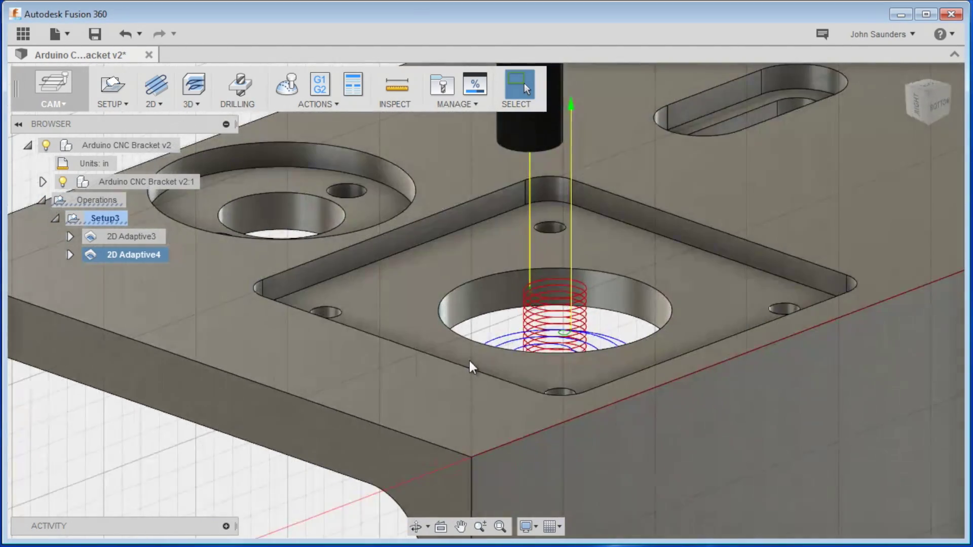
{"action": "middle_click_drag", "start_coordinate": [469, 359], "coordinate": [432, 318], "text": "shift"}
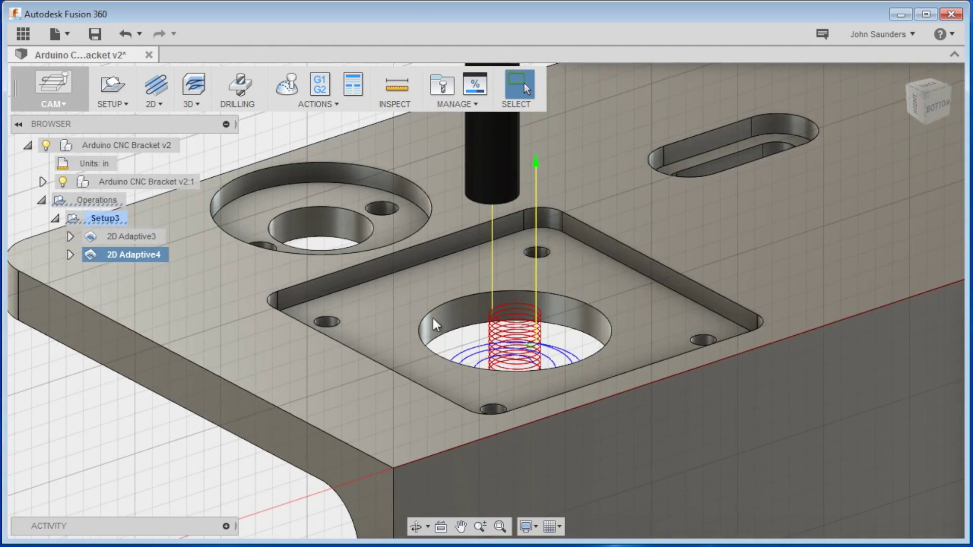
{"action": "middle_click_drag", "start_coordinate": [507, 336], "coordinate": [487, 325], "text": "shift"}
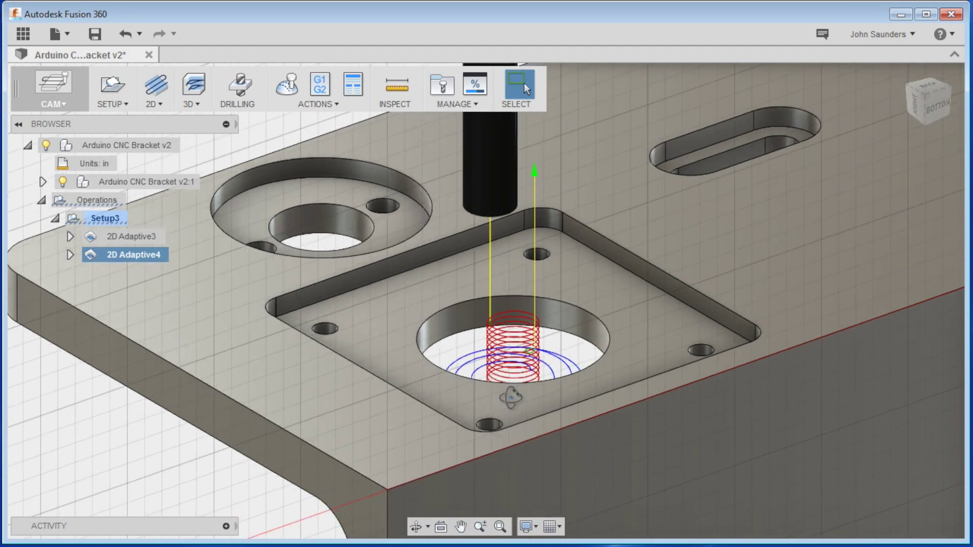
{"action": "scroll", "coordinate": [202, 284], "scroll_direction": "up", "scroll_amount": 2}
Copy 2D Adaptive4 and paste it into Setup3 as 2D Adaptive4 (2).
{"action": "right_click", "coordinate": [138, 259]}
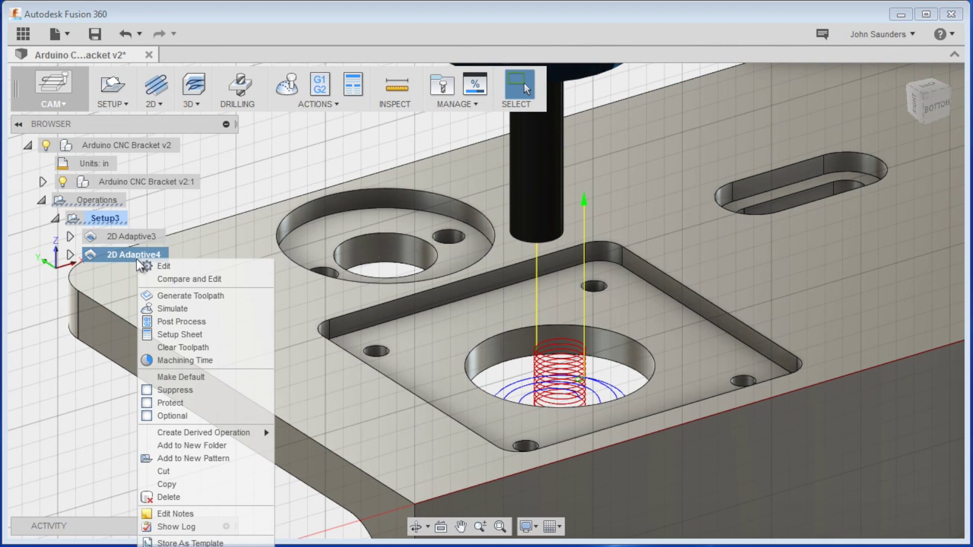
{"action": "left_click", "coordinate": [185, 484]}
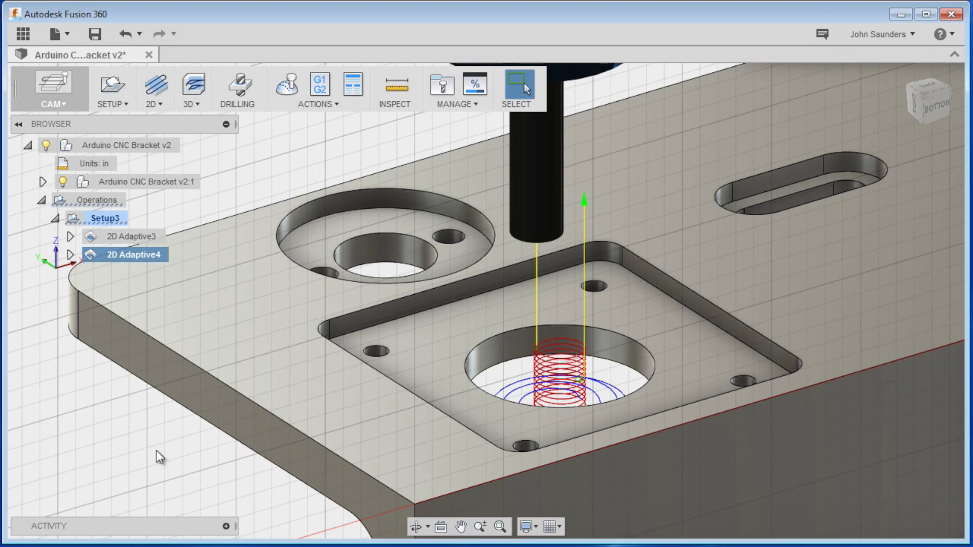
{"action": "right_click", "coordinate": [100, 217]}
{"action": "left_click", "coordinate": [89, 218]}
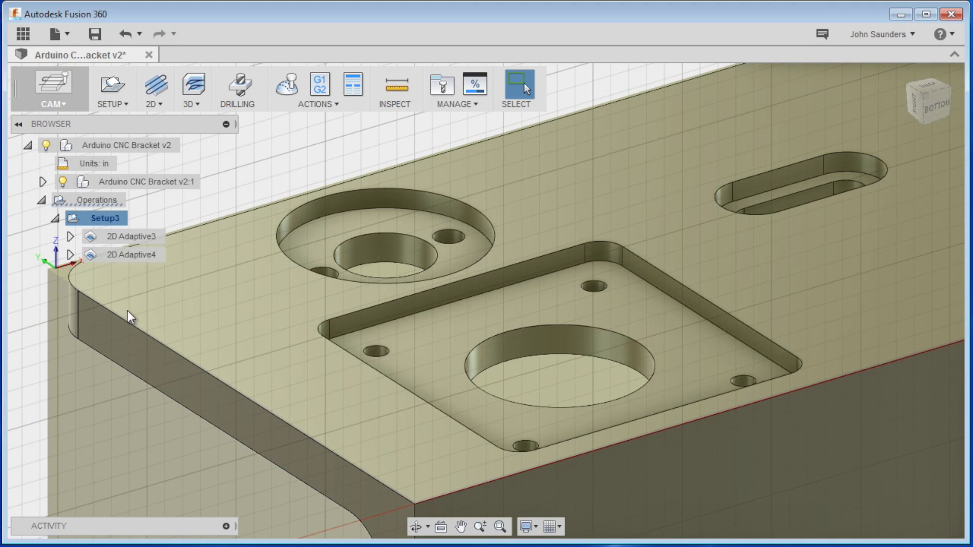
{"action": "right_click", "coordinate": [111, 220]}
{"action": "left_click", "coordinate": [155, 416]}
{"action": "left_click", "coordinate": [156, 276]}
Edit 2D Adaptive4 (2) and replace its pocket with the upper circular counterbore.
{"action": "right_click", "coordinate": [143, 275]}
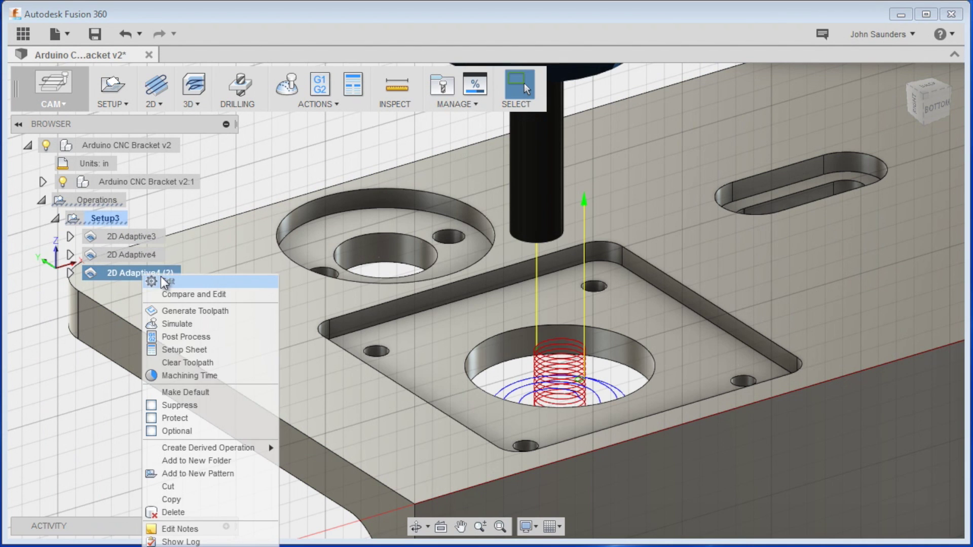
{"action": "left_click", "coordinate": [163, 280]}
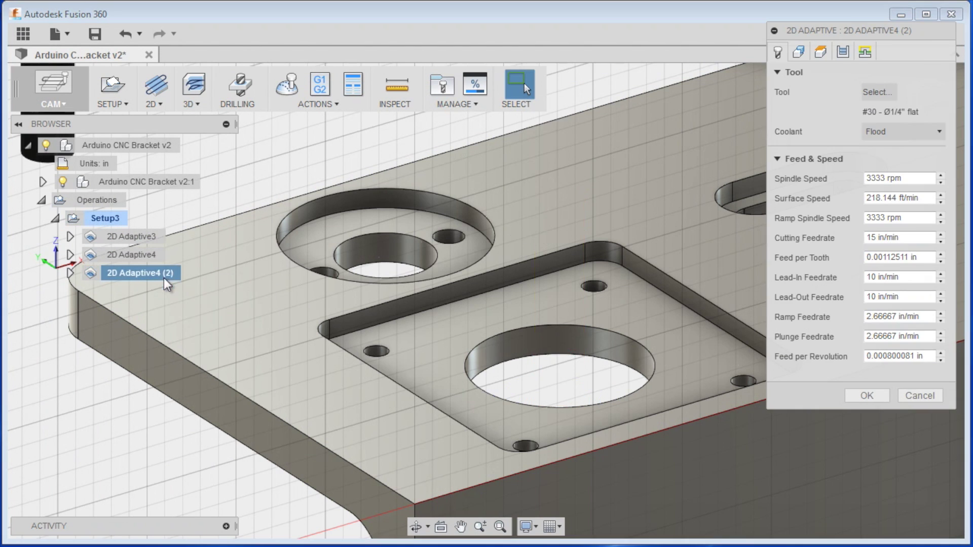
{"action": "left_click", "coordinate": [801, 51]}
{"action": "left_click", "coordinate": [902, 92]}
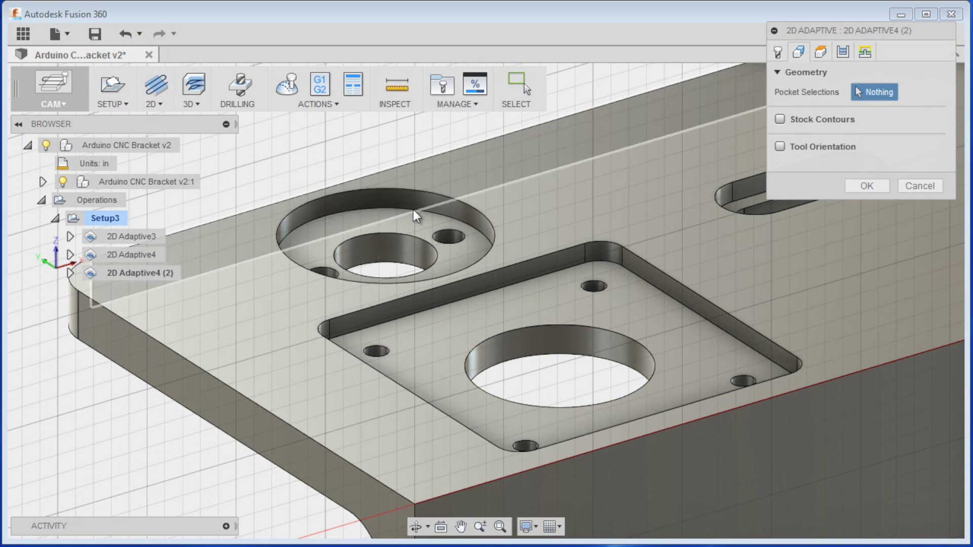
{"action": "left_click", "coordinate": [412, 211]}
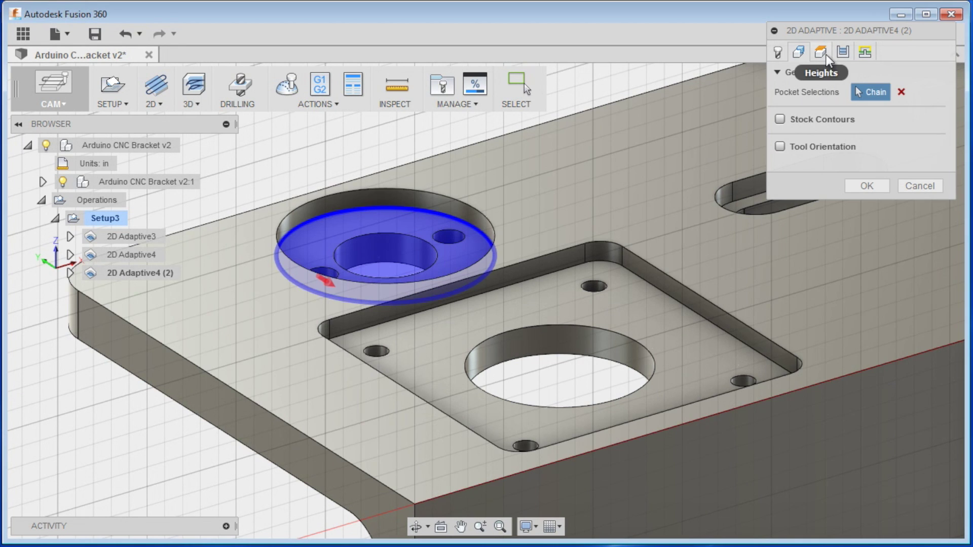
Set top height to the top face, bottom to the boss face with offset 0, and generate.
{"action": "left_click", "coordinate": [822, 52]}
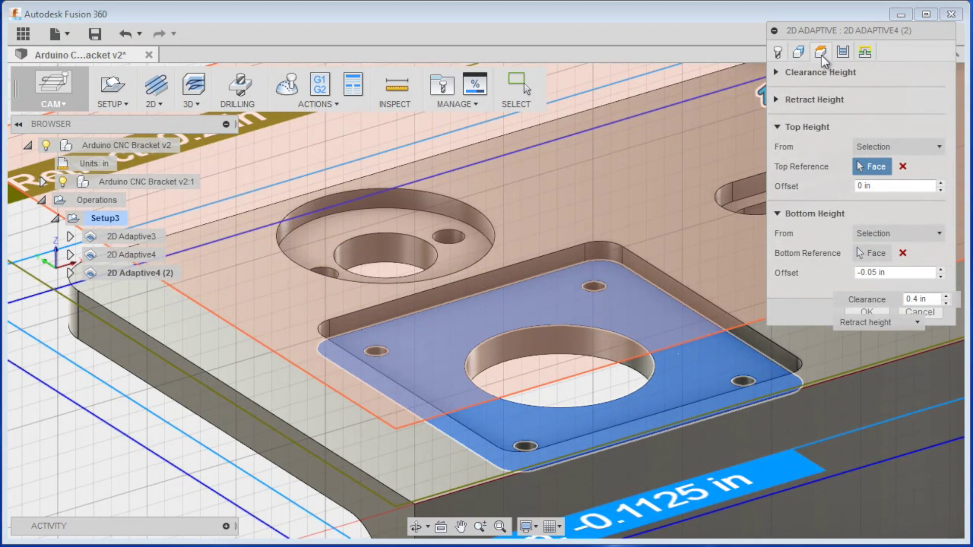
{"action": "left_click", "coordinate": [902, 167]}
{"action": "left_click", "coordinate": [903, 252]}
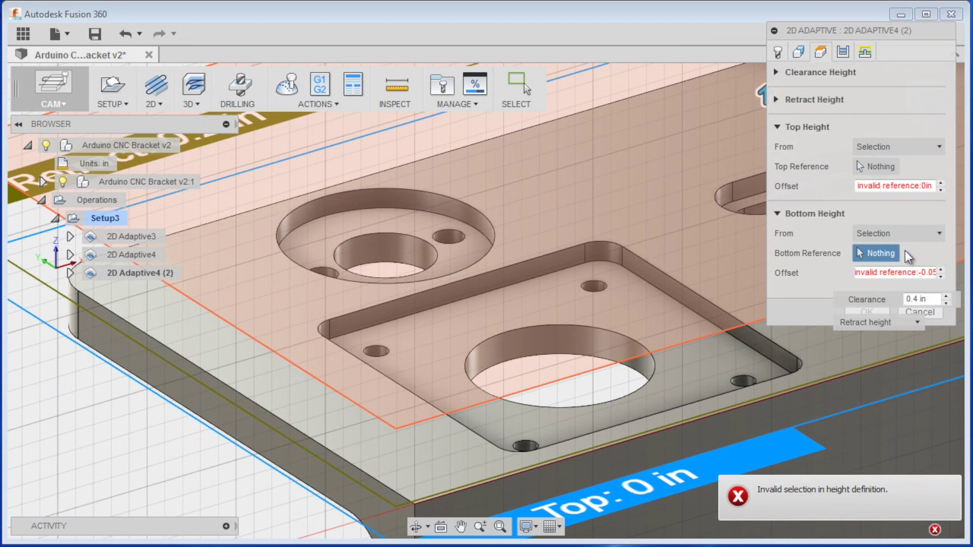
{"action": "left_click", "coordinate": [878, 165]}
{"action": "left_click", "coordinate": [528, 172]}
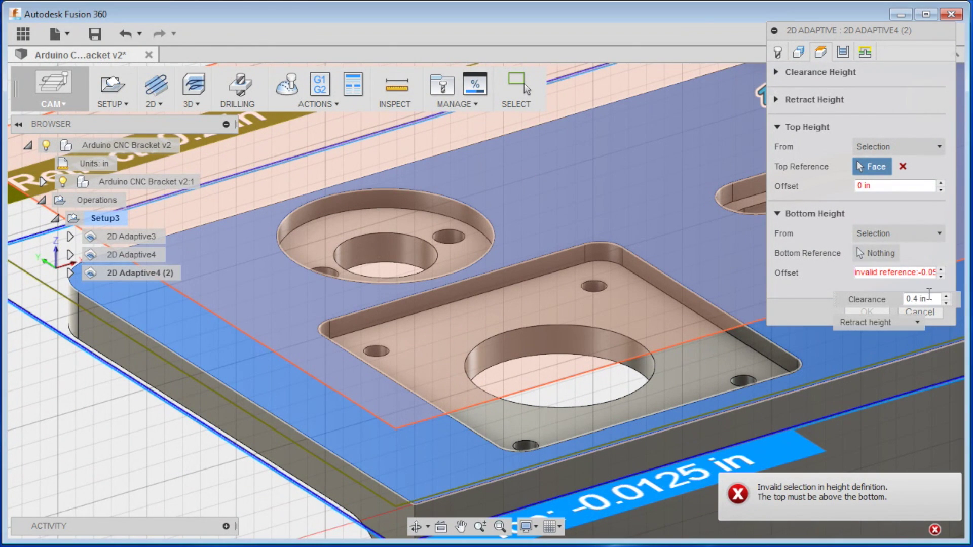
{"action": "left_click", "coordinate": [876, 253]}
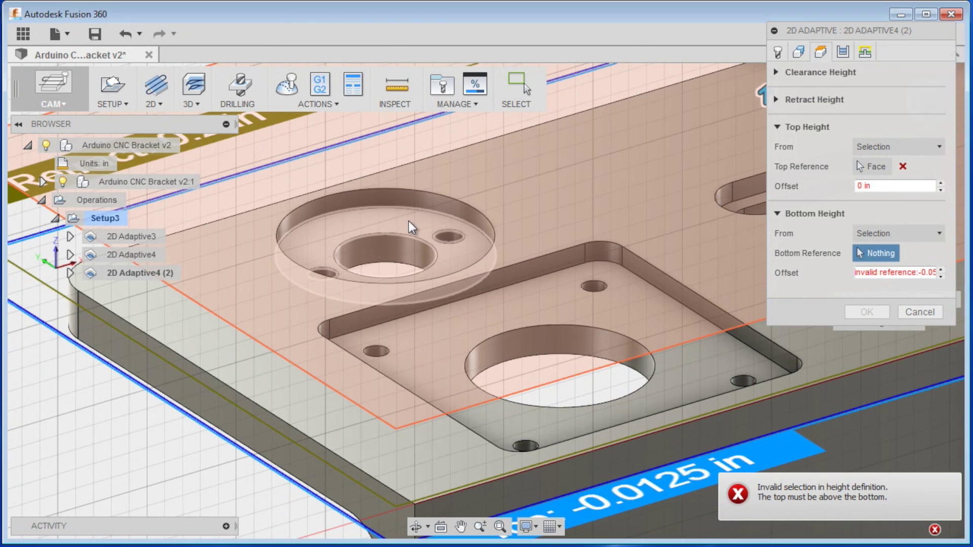
{"action": "left_click", "coordinate": [407, 223]}
{"action": "left_click", "coordinate": [882, 272]}
{"action": "type", "text": "0"}
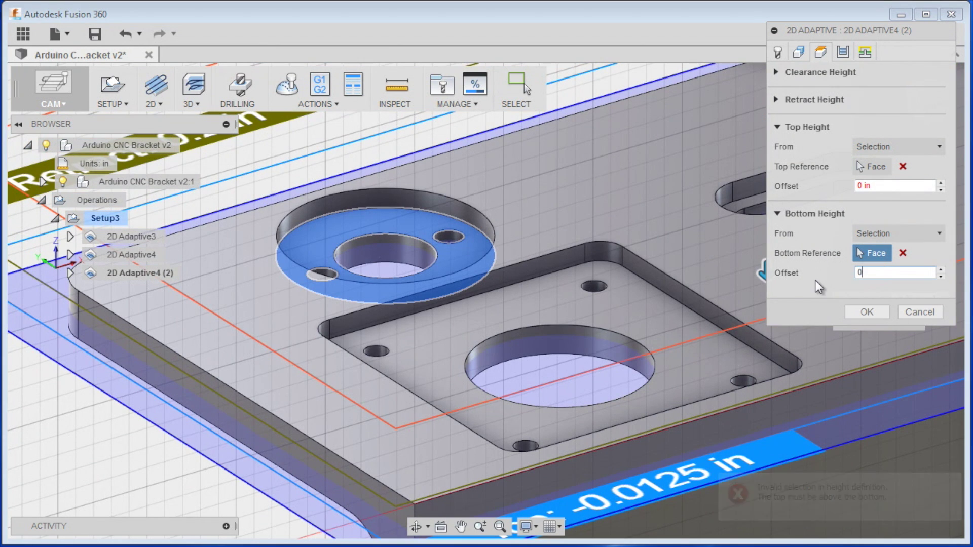
{"action": "left_click", "coordinate": [868, 312]}
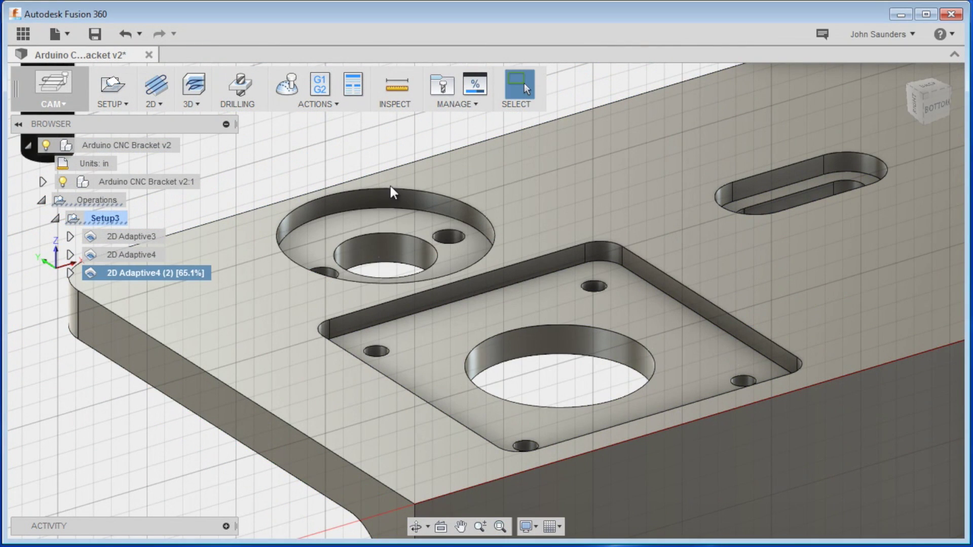
{"action": "middle_click_drag", "start_coordinate": [376, 208], "coordinate": [377, 196], "text": "shift"}
{"action": "left_click", "coordinate": [142, 256]}
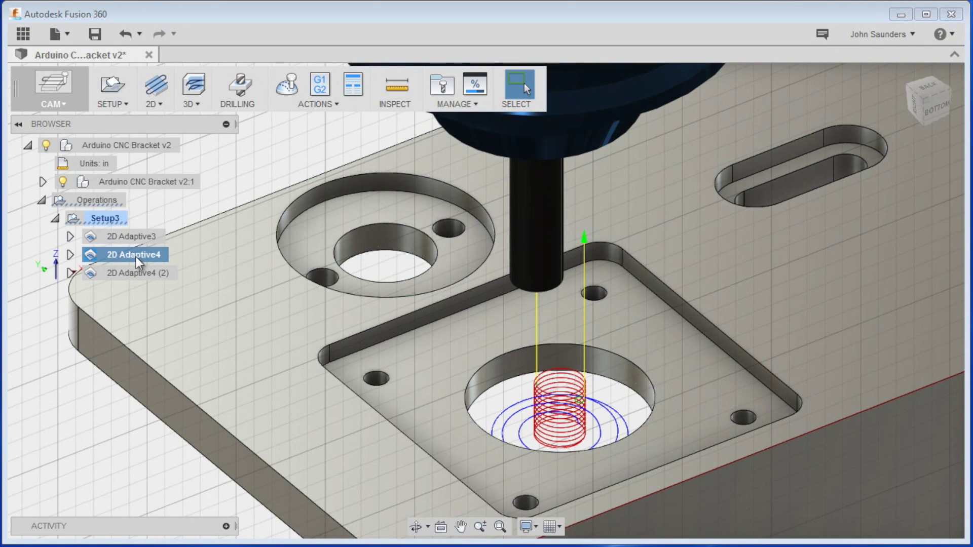
Copy 2D Adaptive4 and paste it into Setup3 as 2D Adaptive4 (3).
{"action": "right_click", "coordinate": [136, 257]}
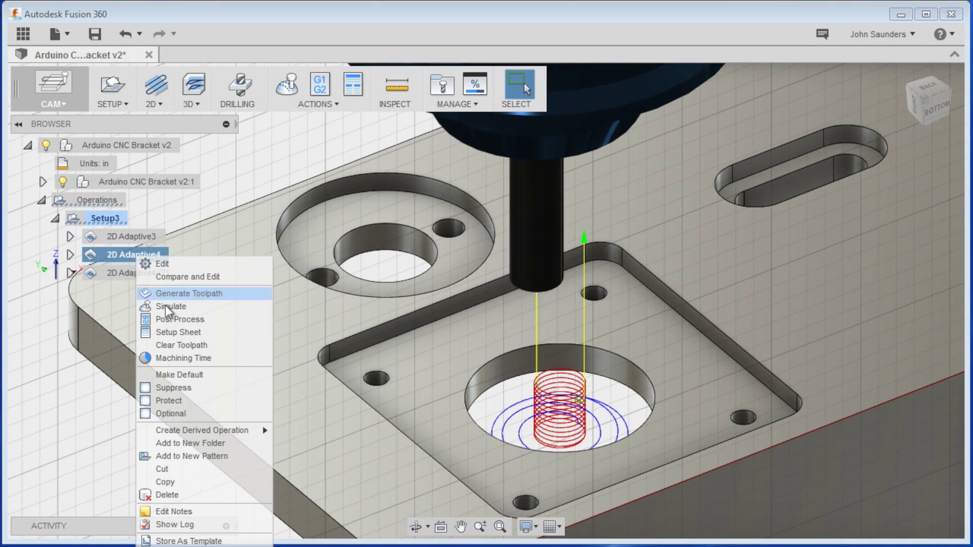
{"action": "left_click", "coordinate": [184, 483]}
{"action": "right_click", "coordinate": [104, 219]}
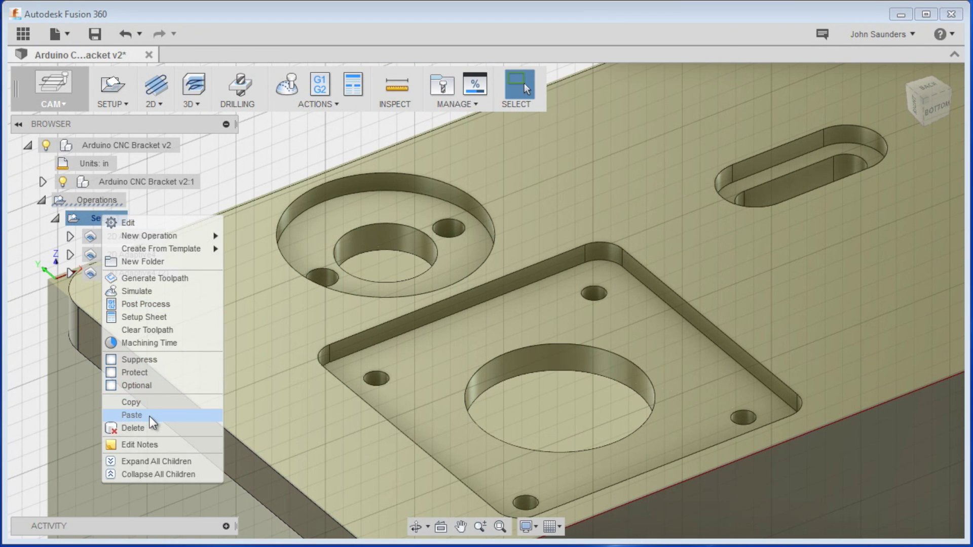
{"action": "left_click", "coordinate": [150, 415]}
{"action": "left_click", "coordinate": [129, 289]}
Add the small inner hole chain to 2D Adaptive4 (3)'s pocket geometry and compute it.
{"action": "right_click", "coordinate": [130, 290]}
{"action": "left_click", "coordinate": [156, 297]}
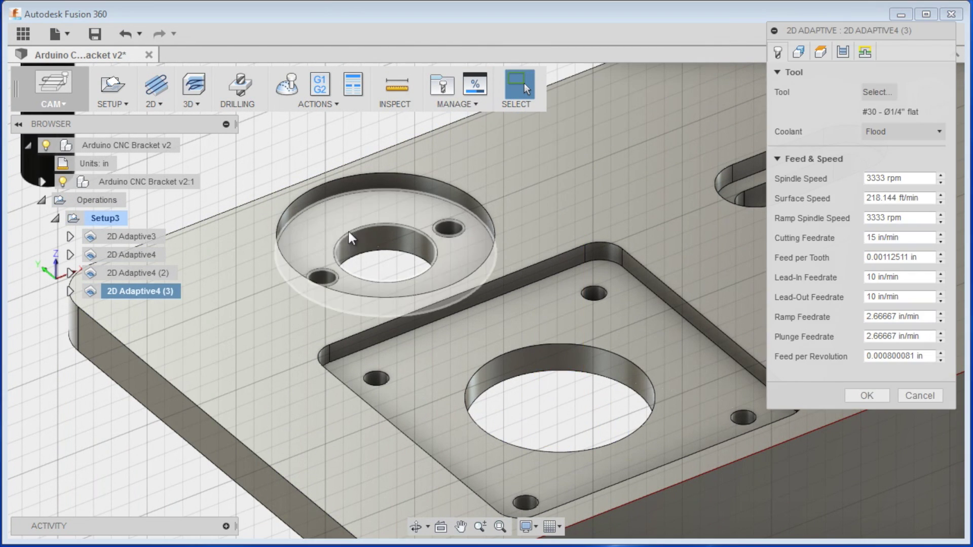
{"action": "left_click", "coordinate": [798, 51]}
{"action": "left_click", "coordinate": [372, 251]}
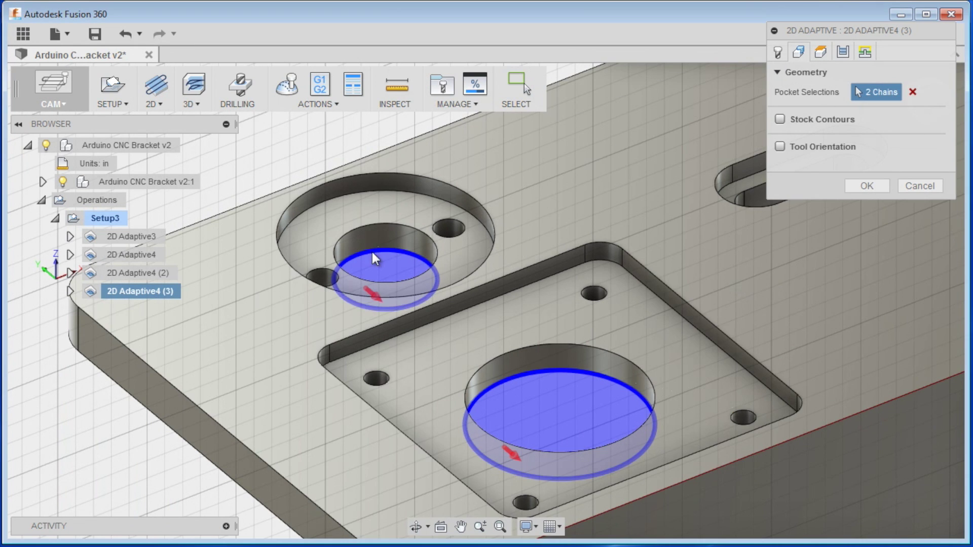
{"action": "left_click", "coordinate": [861, 184]}
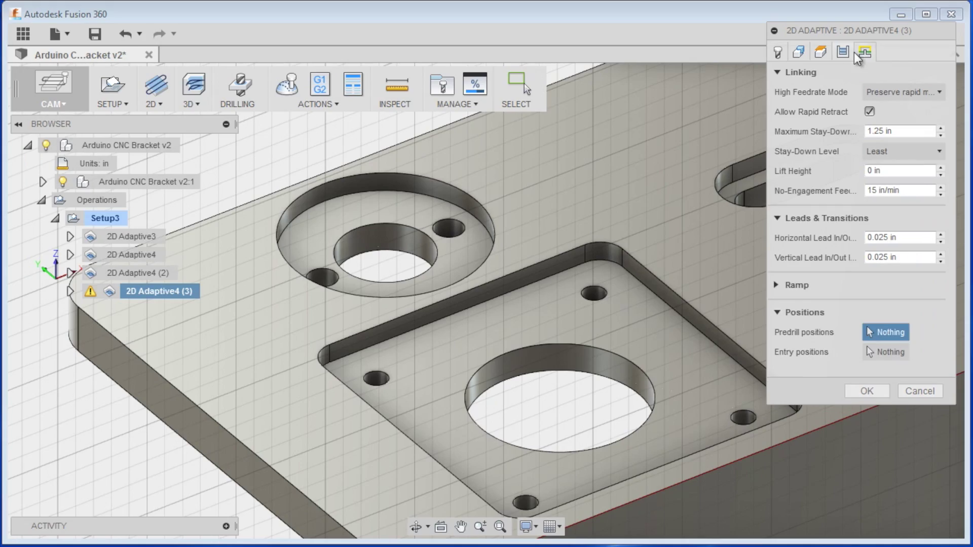
Expand Ramp and try a 10° ramping angle on 2D Adaptive4 (3).
{"action": "left_click", "coordinate": [777, 285]}
{"action": "left_click", "coordinate": [884, 323]}
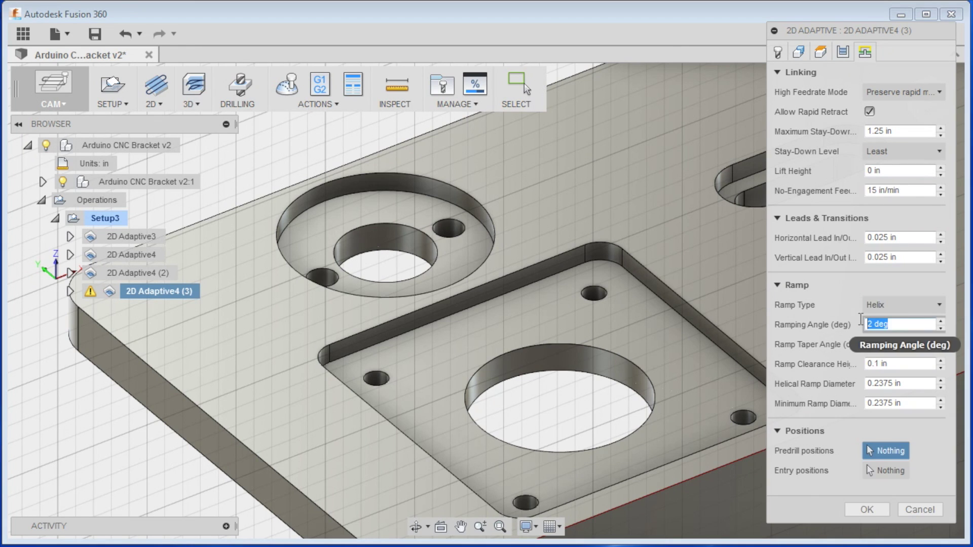
{"action": "type", "text": "10"}
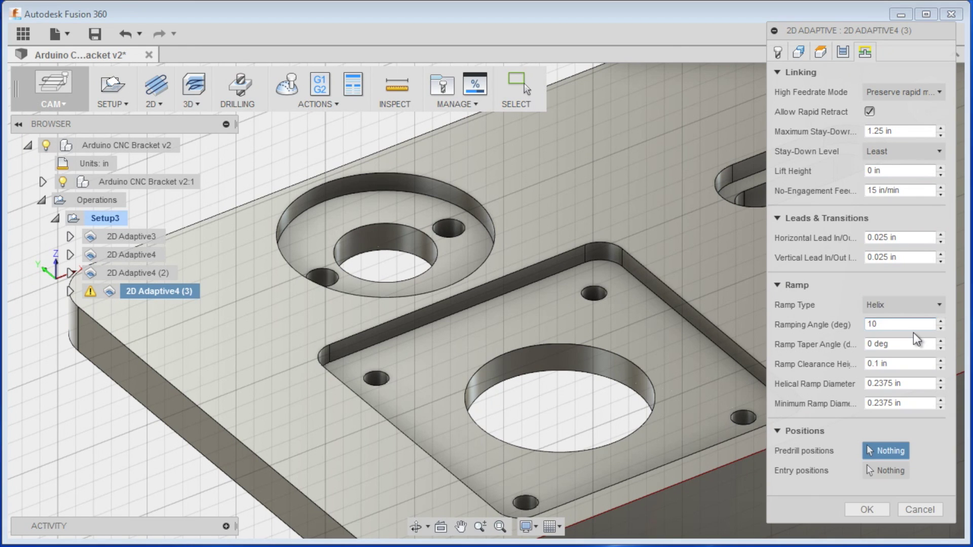
{"action": "left_click", "coordinate": [830, 388]}
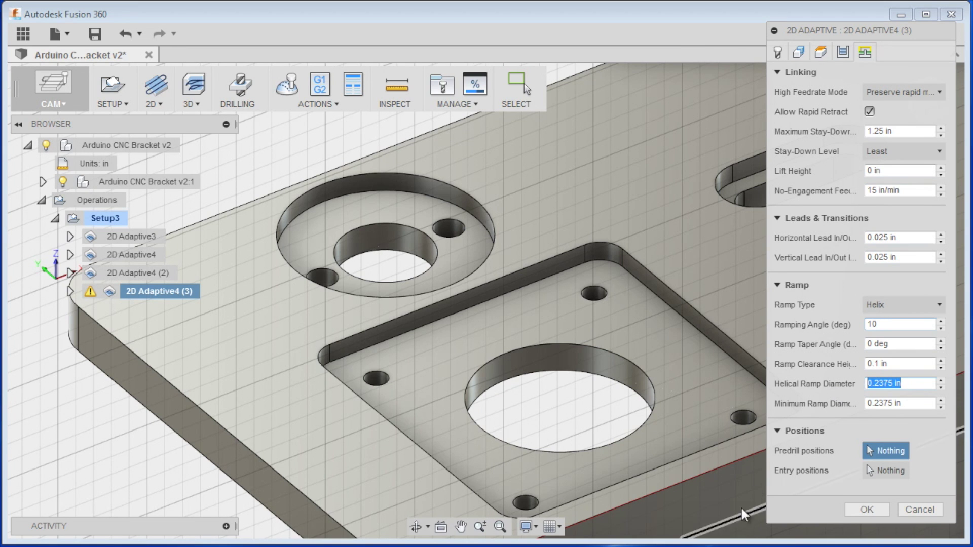
Measure the small inner hole edge (0.48 in), then cancel the adaptive dialog without saving.
{"action": "key", "text": "i"}
{"action": "left_click", "coordinate": [435, 264]}
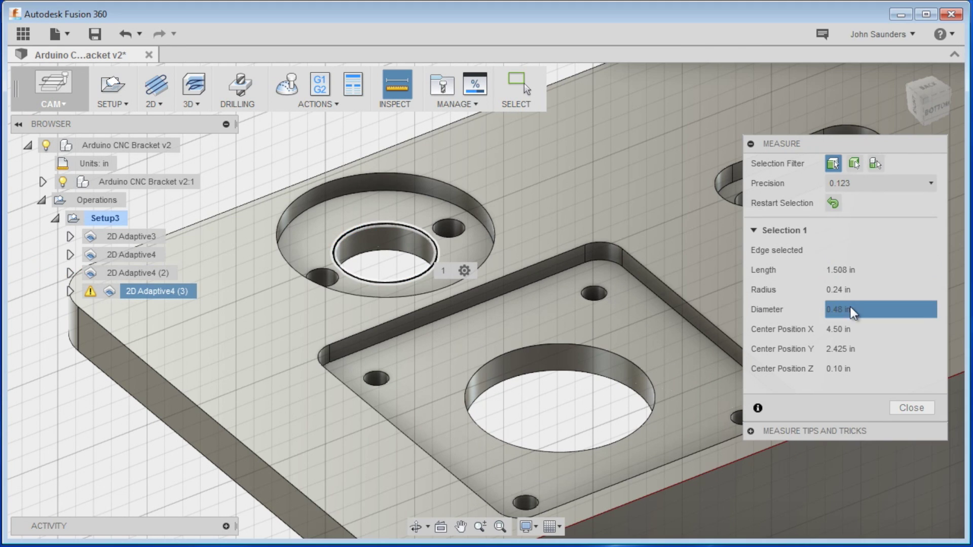
{"action": "left_click", "coordinate": [903, 408]}
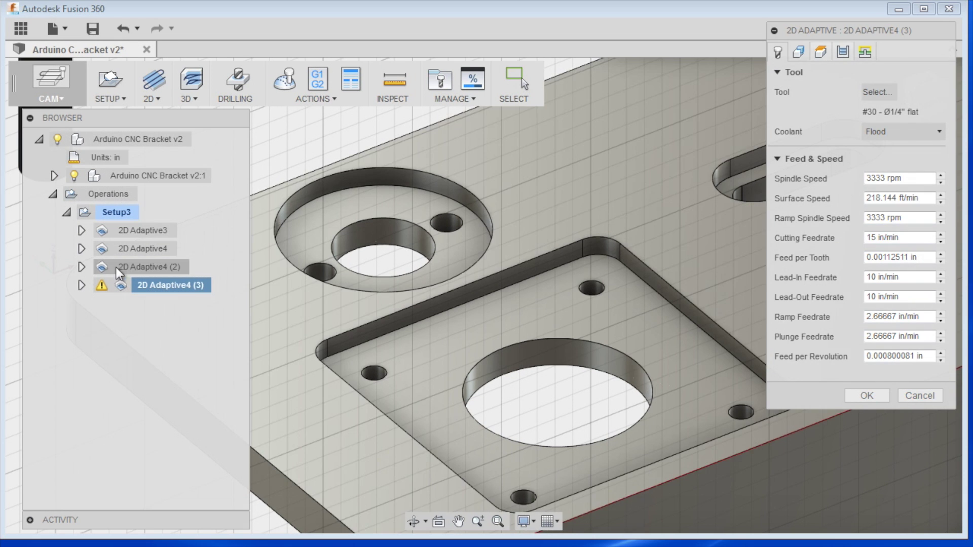
{"action": "left_click", "coordinate": [920, 396]}
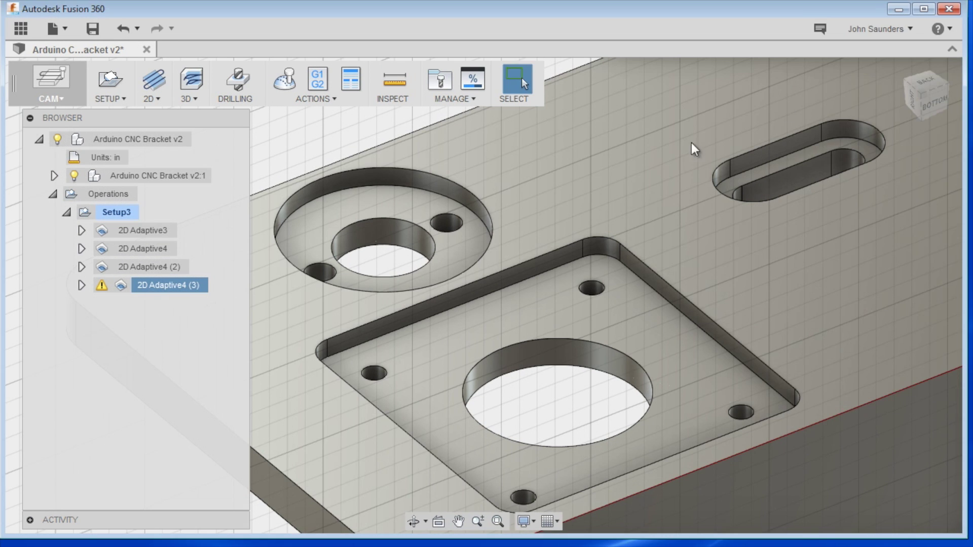
Open 2D Adaptive4 (3) for editing on its Linking tab.
{"action": "right_click", "coordinate": [175, 297]}
{"action": "left_click", "coordinate": [200, 300]}
{"action": "left_click", "coordinate": [776, 34]}
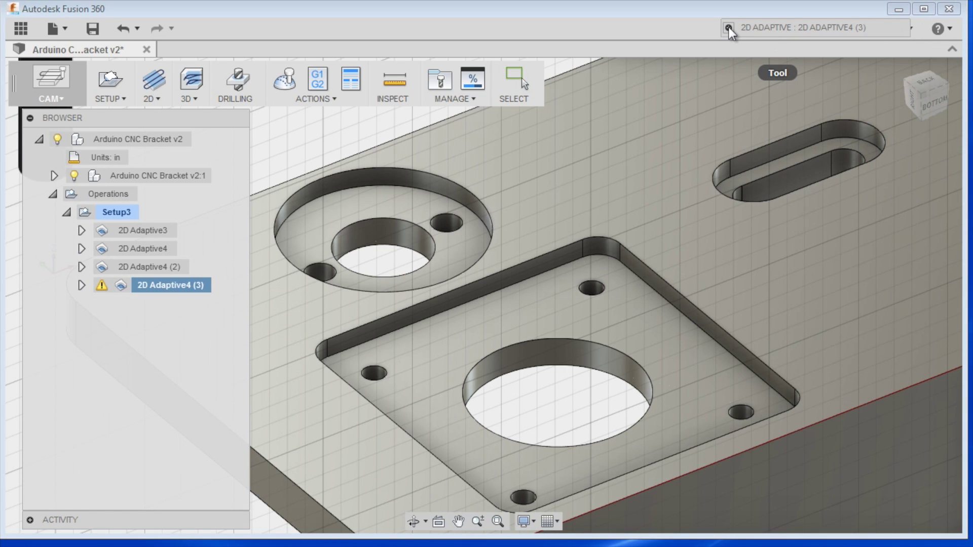
{"action": "left_click", "coordinate": [728, 27]}
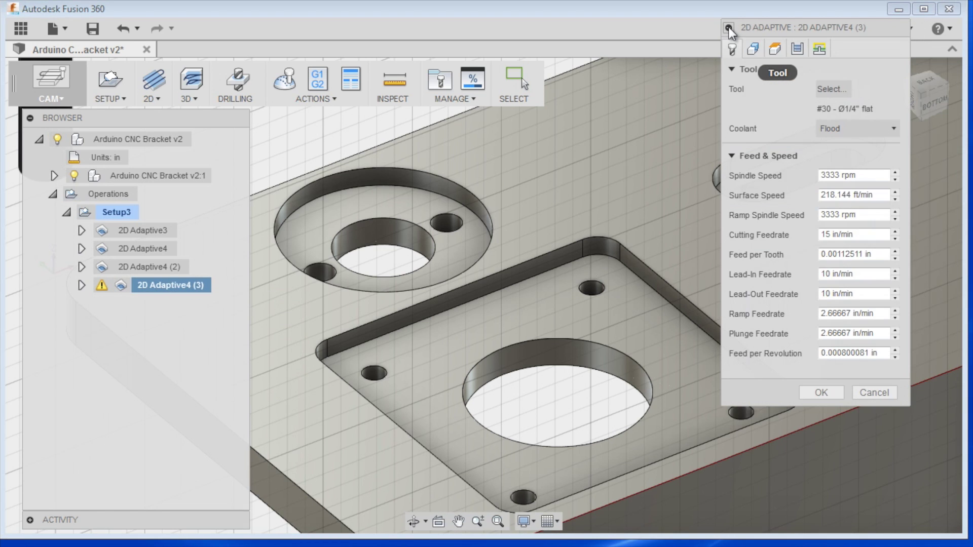
{"action": "left_click", "coordinate": [819, 49]}
{"action": "left_click", "coordinate": [797, 49]}
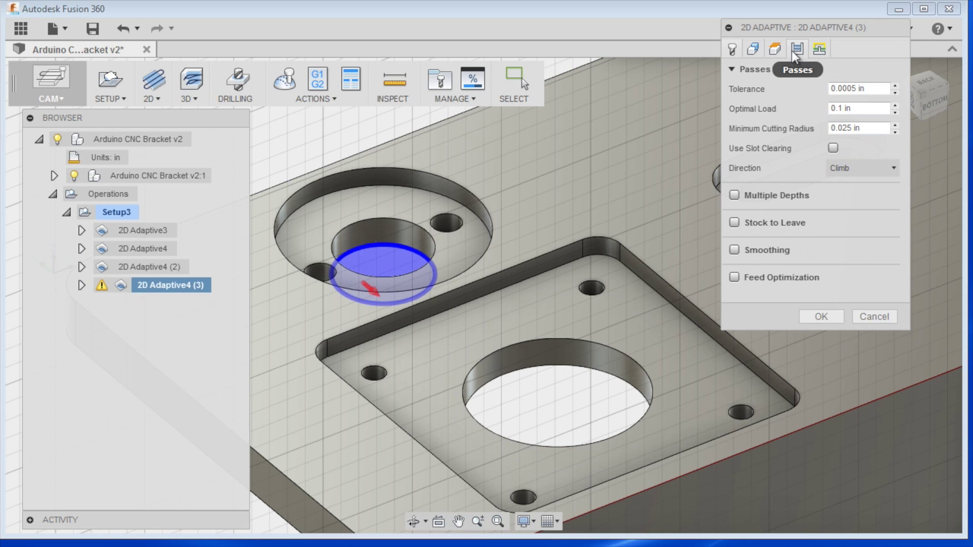
{"action": "left_click", "coordinate": [818, 49]}
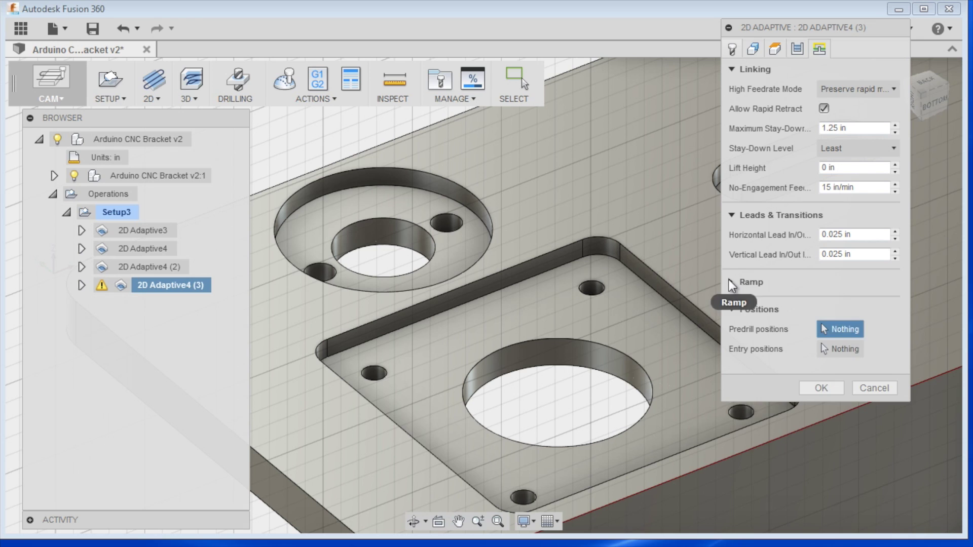
Enable Ramp with a 10° ramping angle and 0.15 in helical ramp diameter, and regenerate.
{"action": "left_click", "coordinate": [732, 282]}
{"action": "left_click", "coordinate": [765, 322]}
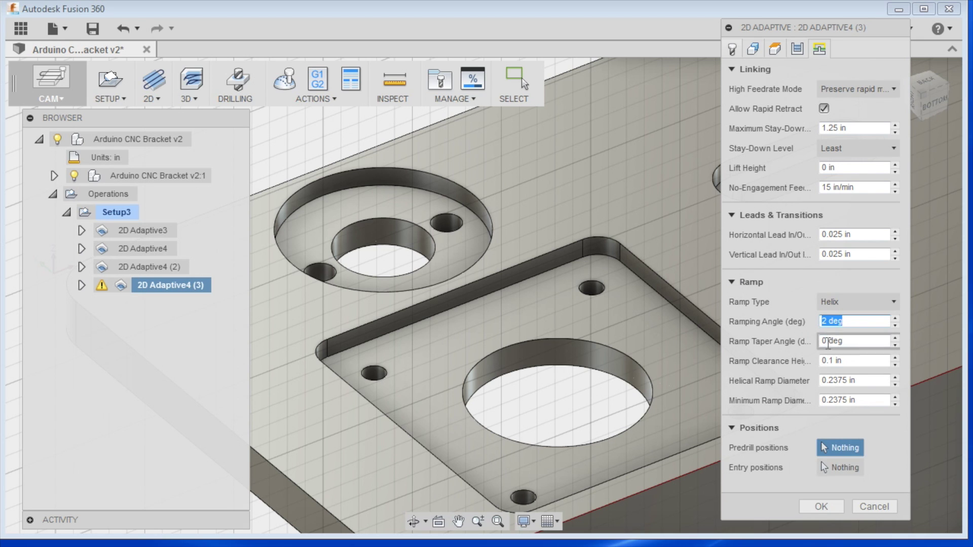
{"action": "type", "text": "10"}
{"action": "left_click", "coordinate": [834, 376]}
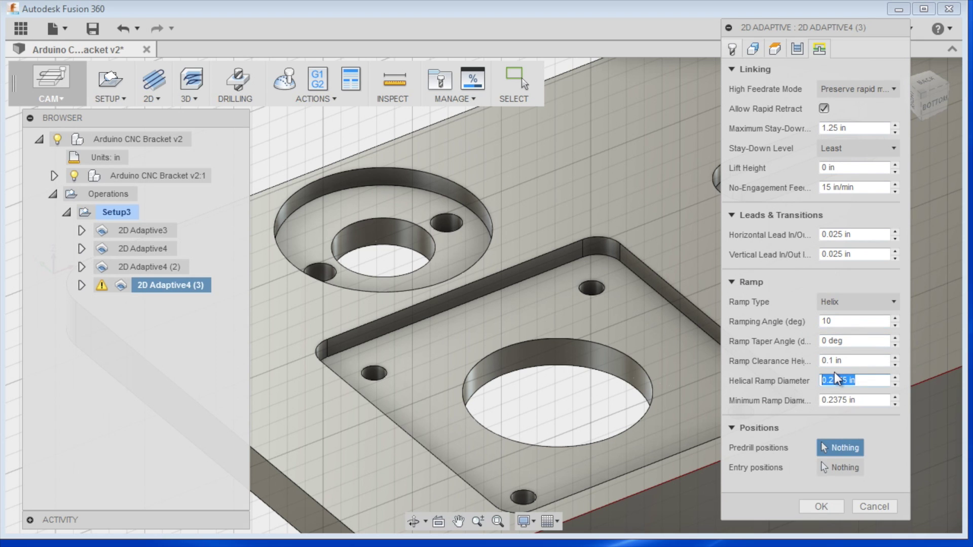
{"action": "type", "text": "."}
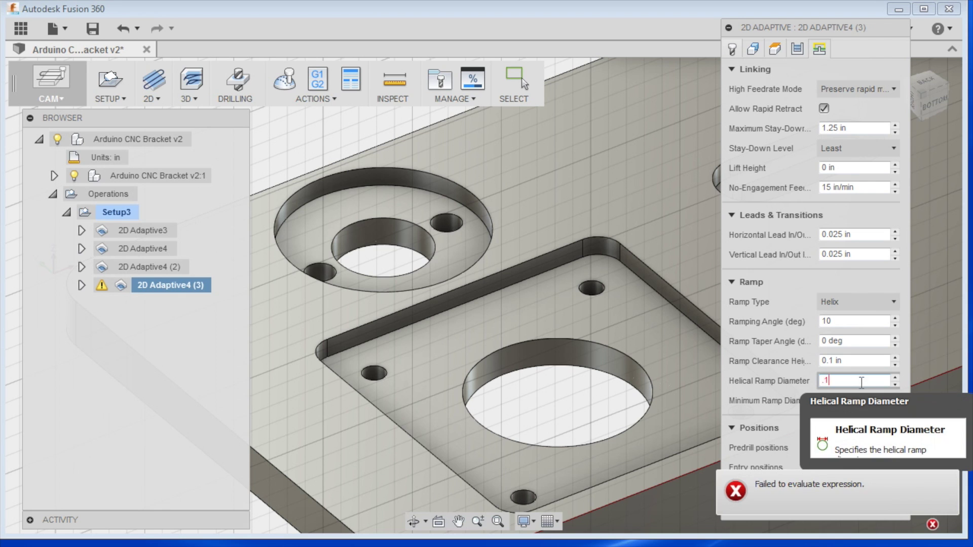
{"action": "type", "text": "15"}
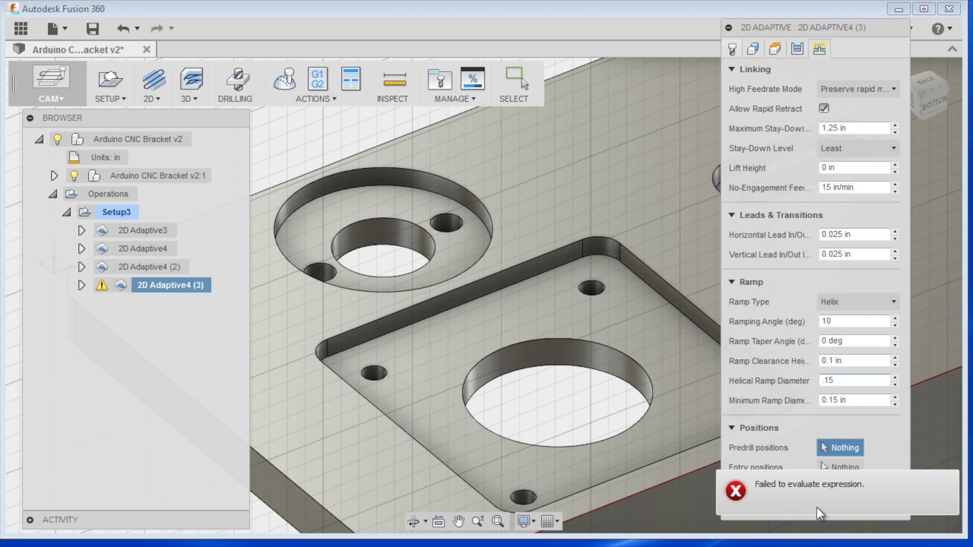
{"action": "left_click", "coordinate": [821, 506]}
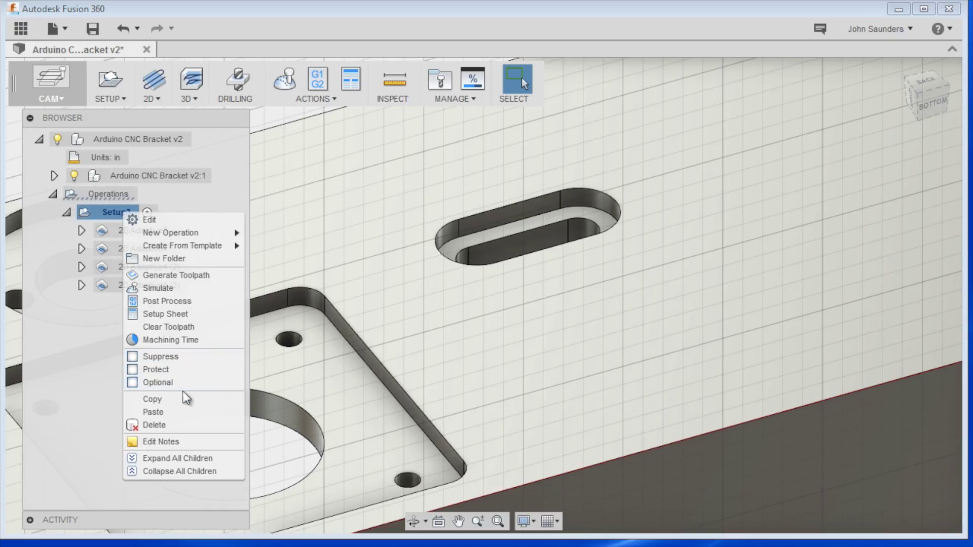
Paste a fourth adaptive copy, 2D Adaptive4 (4), and reselect the slot as its pocket geometry.
{"action": "left_click", "coordinate": [175, 415]}
{"action": "left_click", "coordinate": [137, 303]}
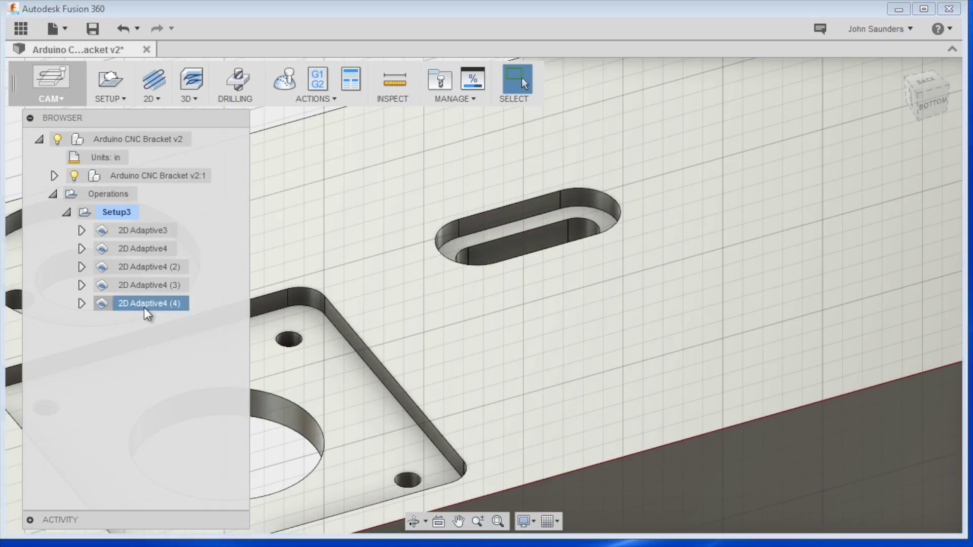
{"action": "right_click", "coordinate": [143, 307]}
{"action": "left_click", "coordinate": [158, 312]}
{"action": "scroll", "coordinate": [477, 235], "scroll_direction": "up", "scroll_amount": 3}
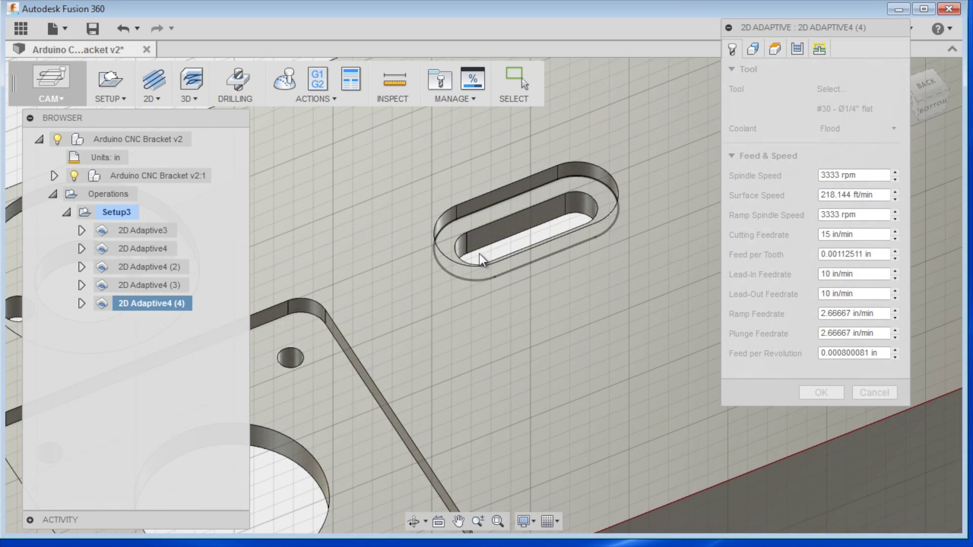
{"action": "left_click", "coordinate": [753, 48]}
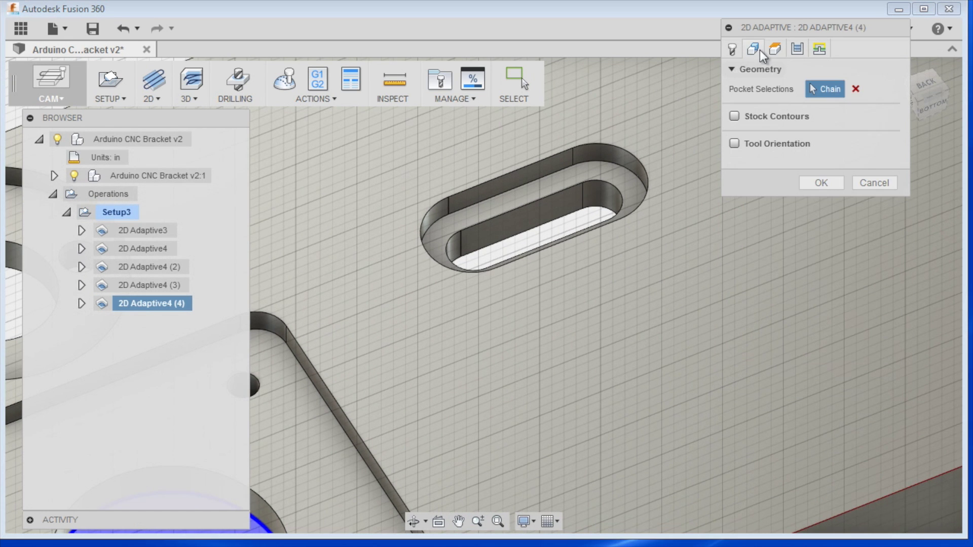
{"action": "left_click", "coordinate": [856, 90]}
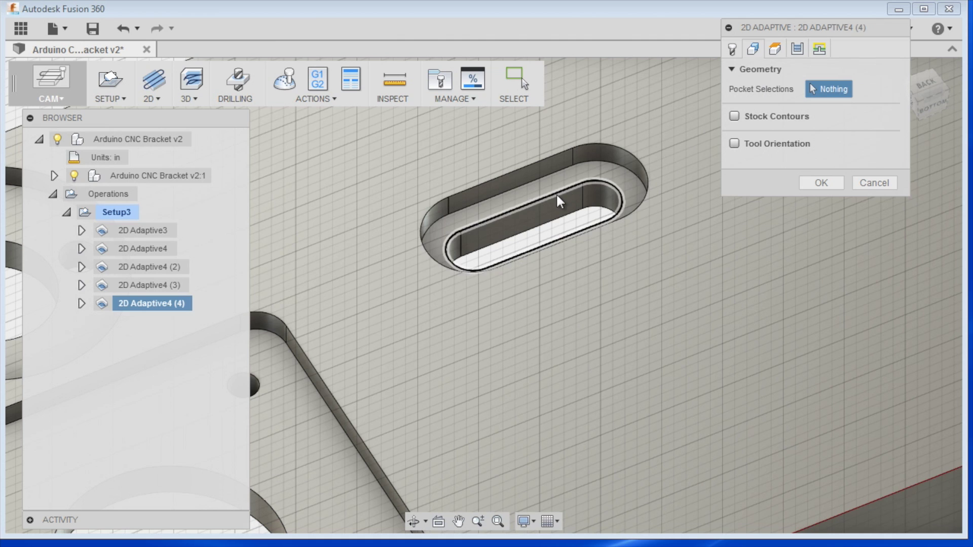
{"action": "left_click", "coordinate": [540, 181]}
Set Top Height to the part's top face and Bottom Height to the slot ledge, then confirm.
{"action": "left_click", "coordinate": [775, 48]}
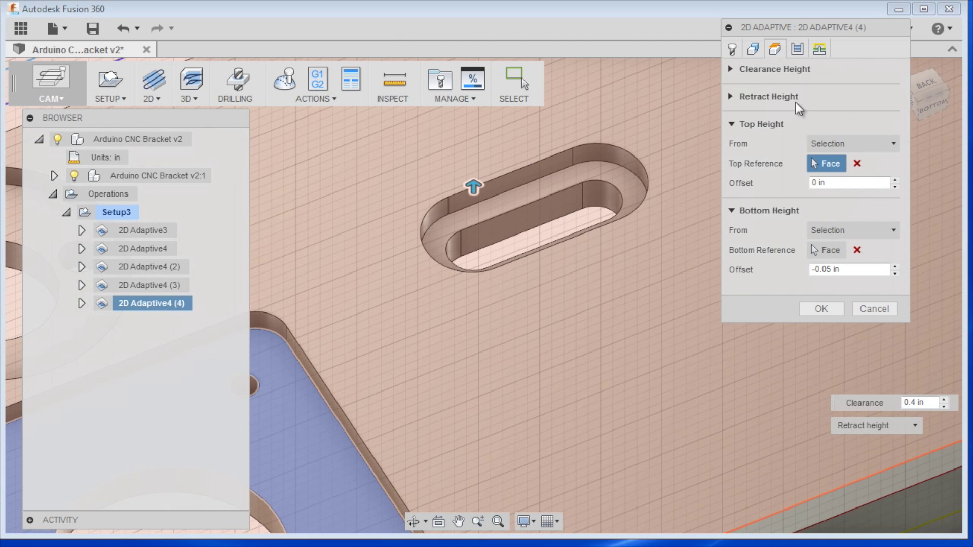
{"action": "left_click", "coordinate": [855, 164]}
{"action": "left_click", "coordinate": [857, 250]}
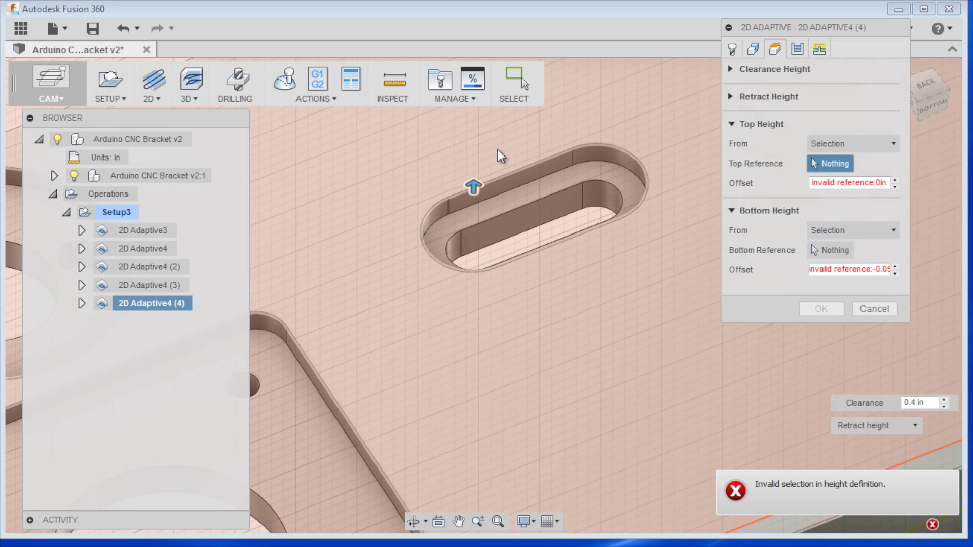
{"action": "left_click", "coordinate": [499, 156]}
{"action": "left_click", "coordinate": [831, 250]}
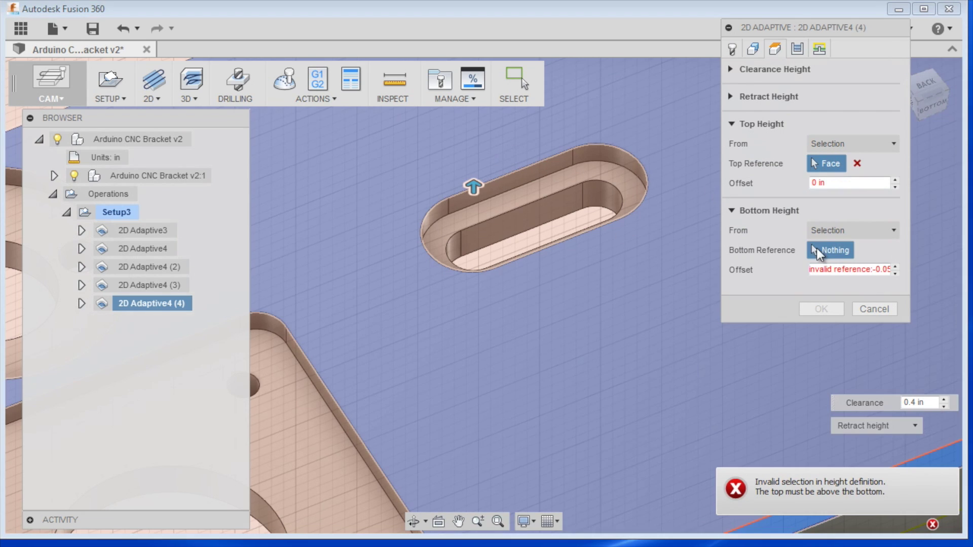
{"action": "left_click", "coordinate": [512, 199]}
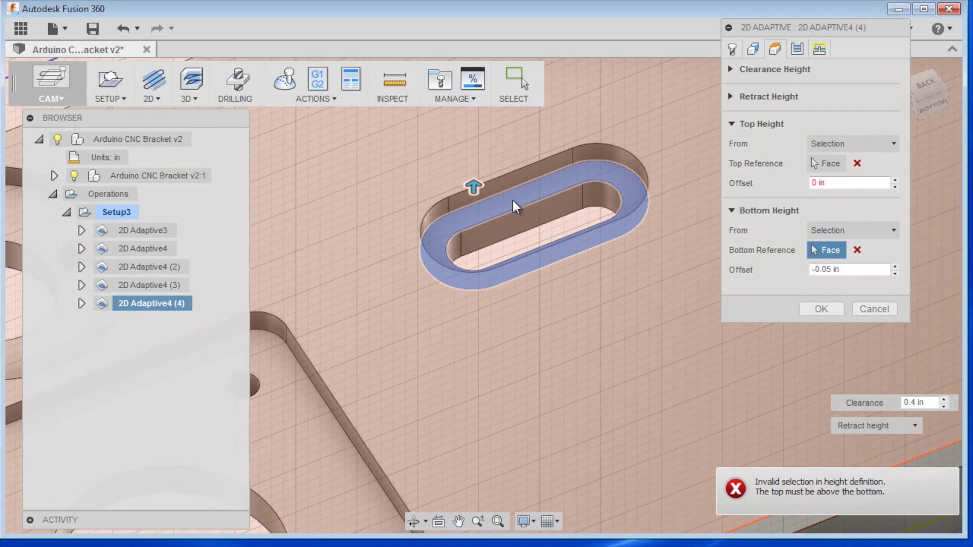
{"action": "left_click", "coordinate": [821, 306]}
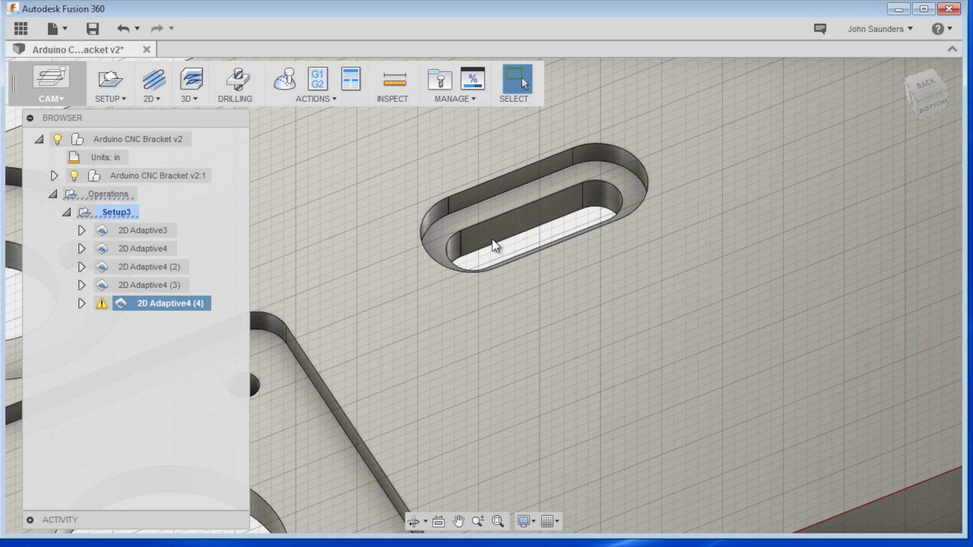
Give 2D Adaptive4 (4) a helix ramp at 10° with 0.15 in diameter and regenerate.
{"action": "right_click", "coordinate": [169, 306]}
{"action": "left_click", "coordinate": [188, 310]}
{"action": "left_click", "coordinate": [818, 49]}
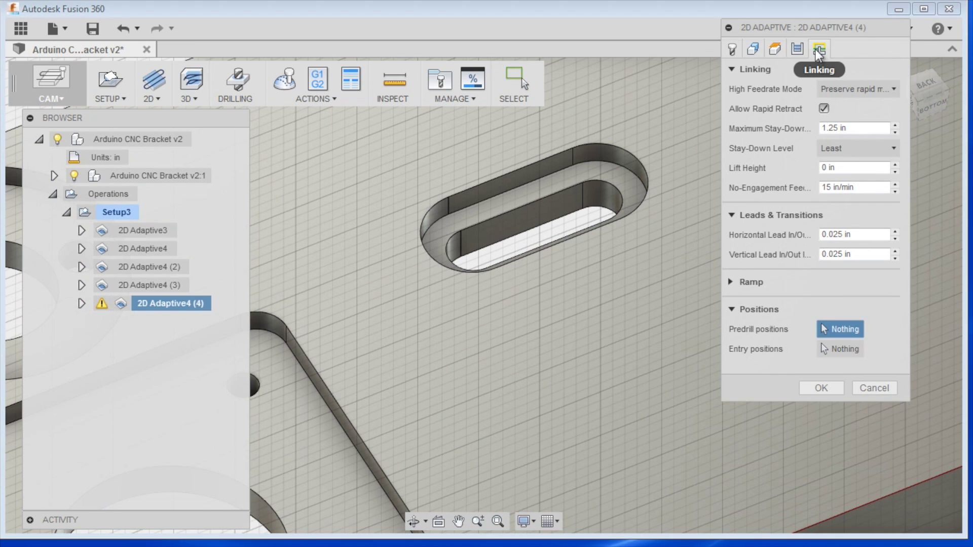
{"action": "left_click", "coordinate": [731, 282]}
{"action": "left_click", "coordinate": [863, 304]}
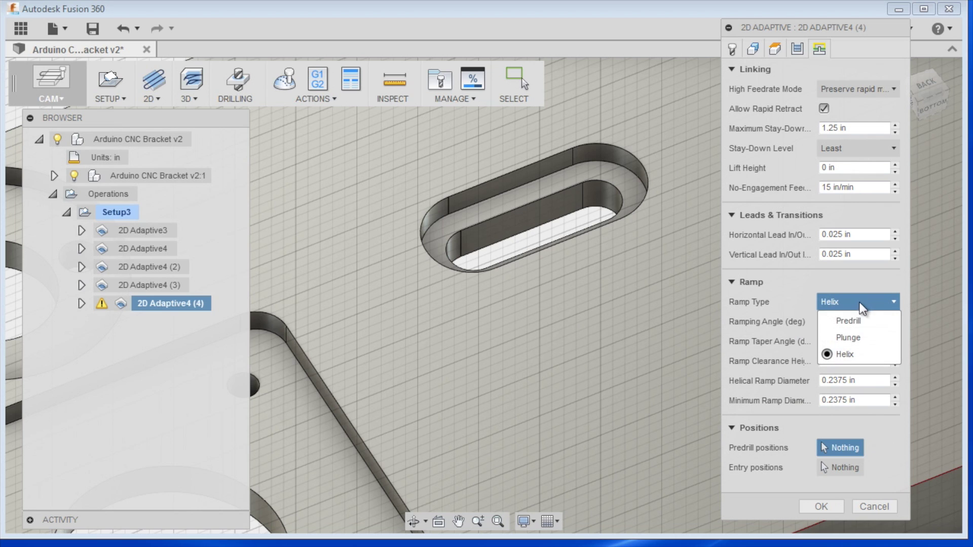
{"action": "left_click", "coordinate": [807, 323]}
{"action": "double_click", "coordinate": [831, 322]}
{"action": "type", "text": "1015"}
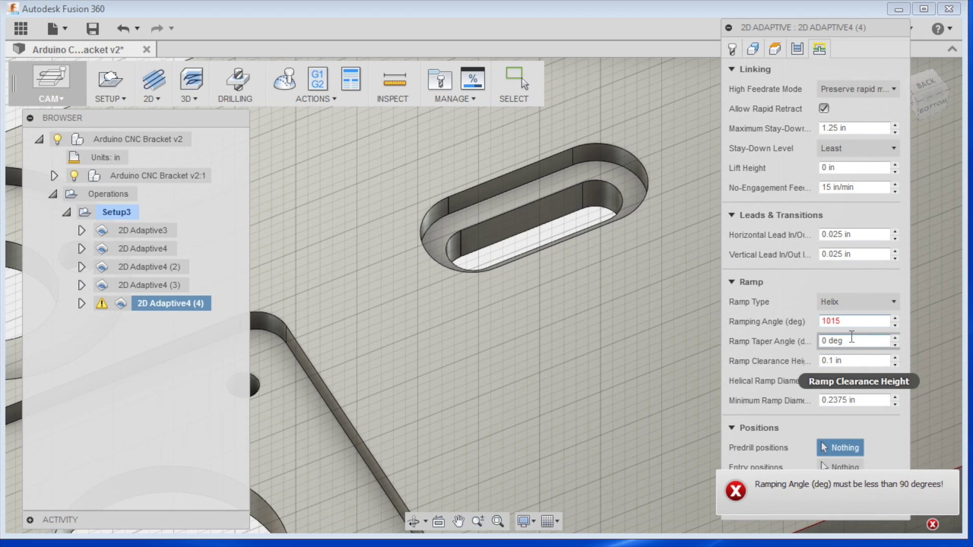
{"action": "key", "text": "BackSpace"}
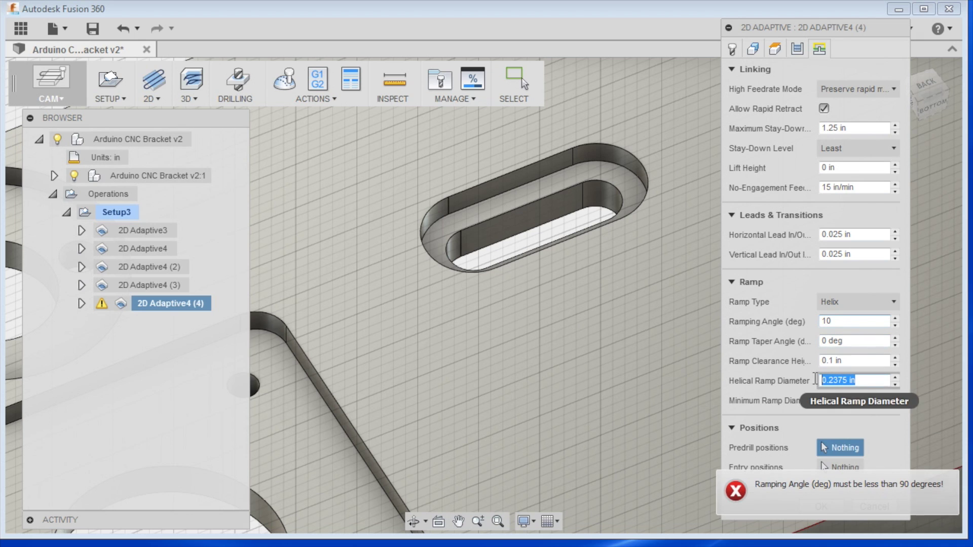
{"action": "type", "text": ".15"}
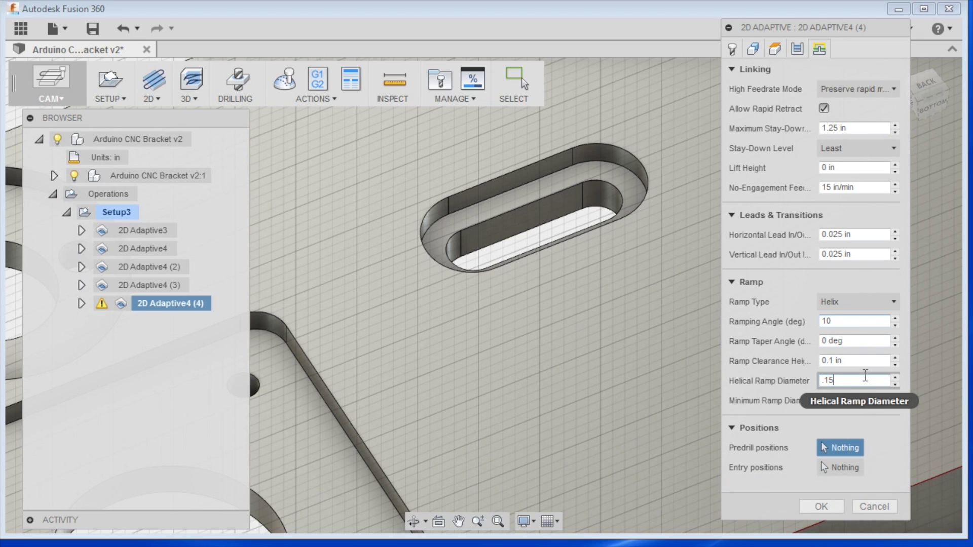
{"action": "left_click", "coordinate": [827, 505]}
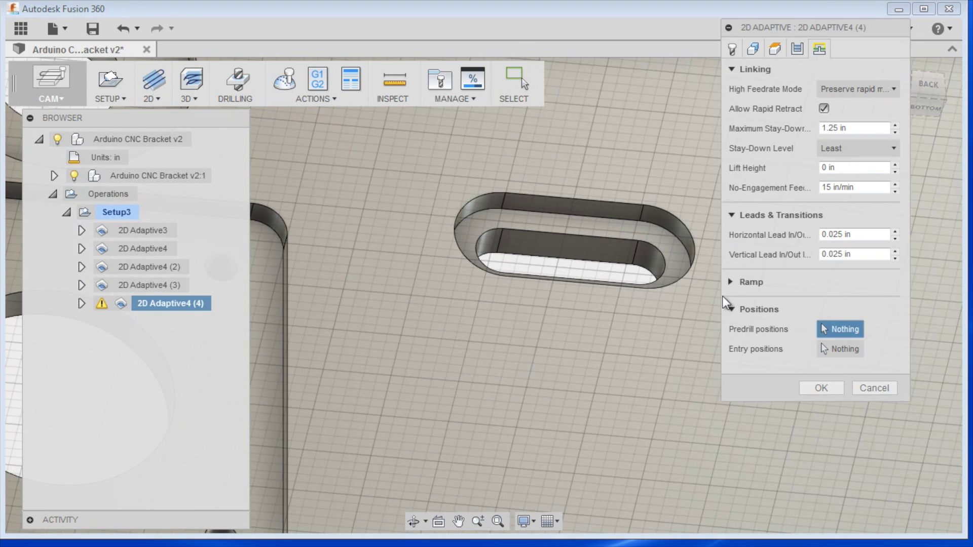
Change the ramp type to Plunge and regenerate the toolpath.
{"action": "left_click", "coordinate": [734, 282]}
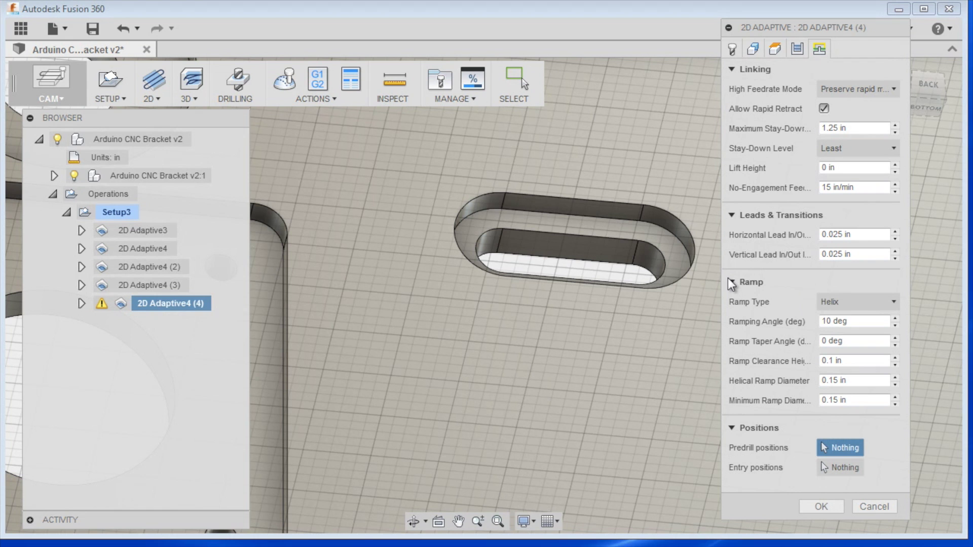
{"action": "left_click", "coordinate": [837, 300]}
{"action": "left_click", "coordinate": [862, 338]}
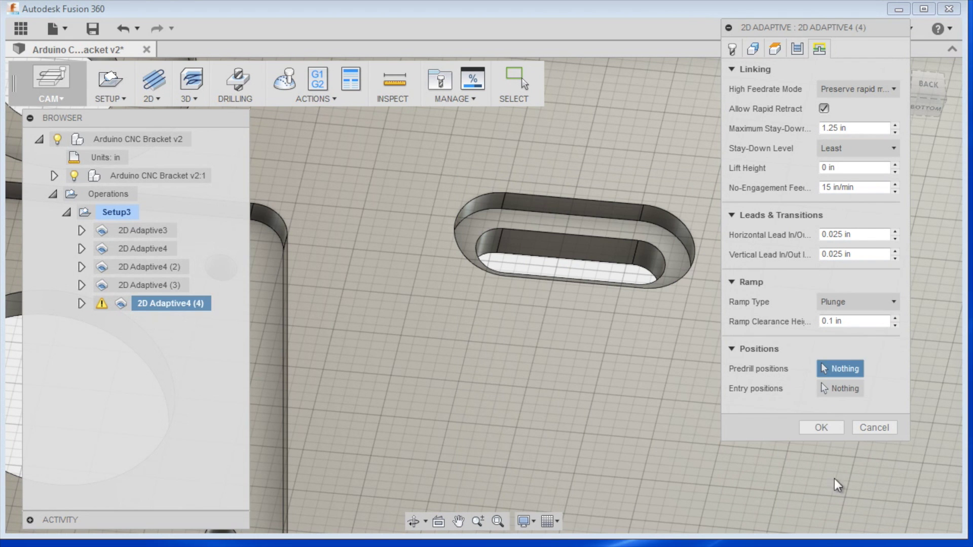
{"action": "left_click", "coordinate": [828, 425]}
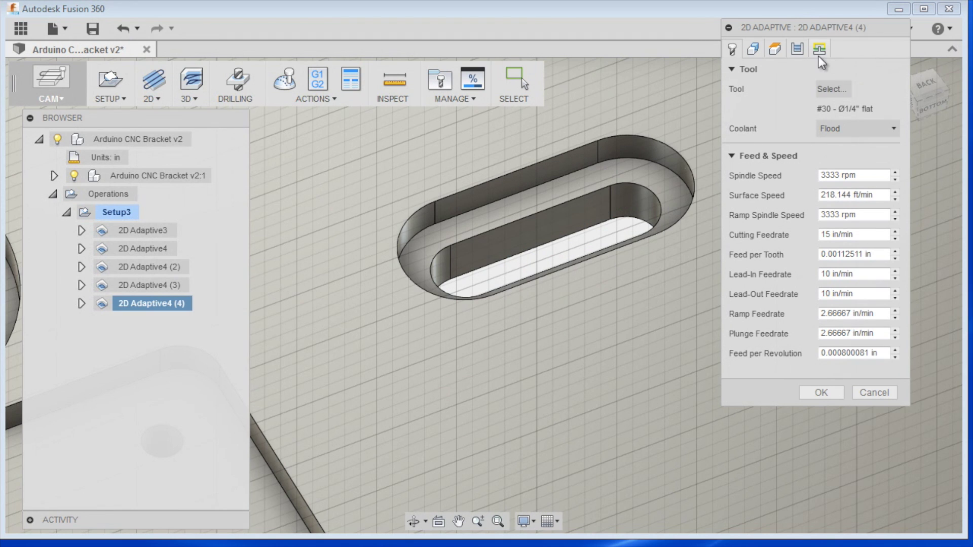
{"action": "left_click", "coordinate": [818, 50]}
Set 2D Adaptive4 (4)'s helical ramp diameter to 0.08 in, regenerate, and inspect the slot toolpath.
{"action": "key", "text": "Return"}
{"action": "right_click", "coordinate": [163, 307]}
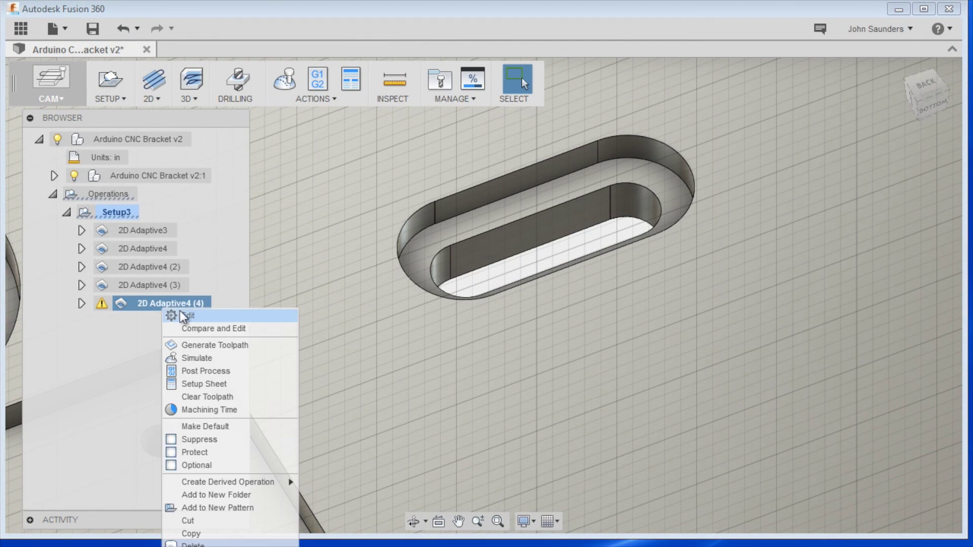
{"action": "left_click", "coordinate": [180, 315]}
{"action": "left_click", "coordinate": [819, 50]}
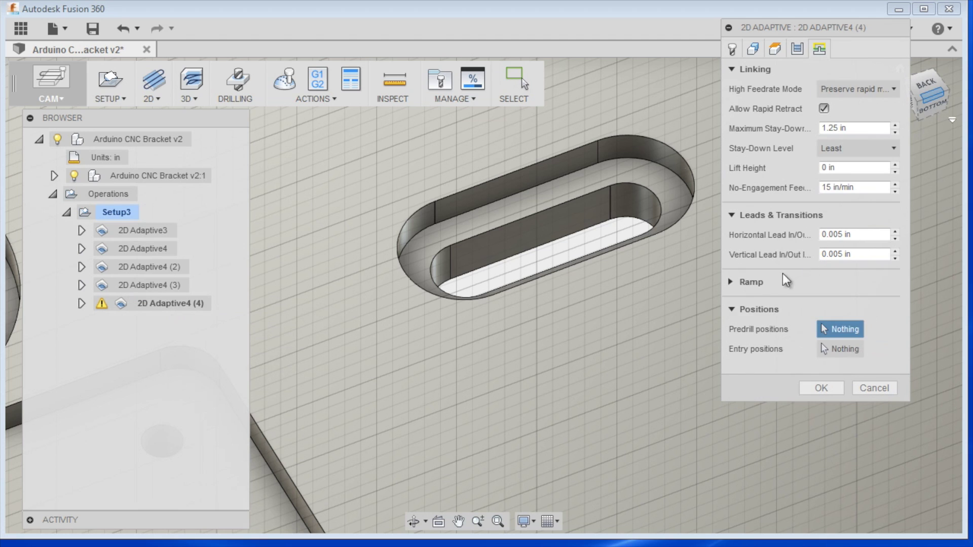
{"action": "left_click", "coordinate": [733, 283]}
{"action": "left_click", "coordinate": [852, 381]}
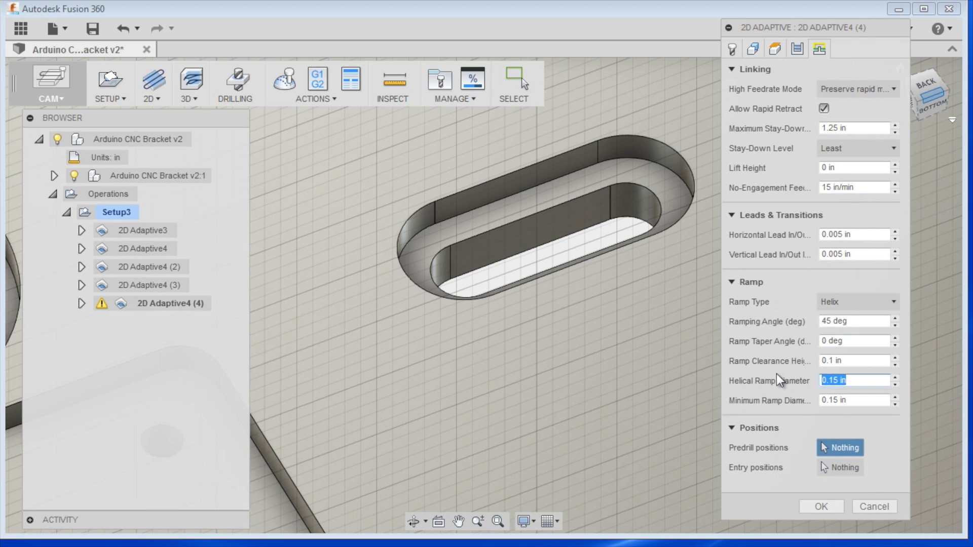
{"action": "type", "text": ".08"}
{"action": "left_click", "coordinate": [852, 396]}
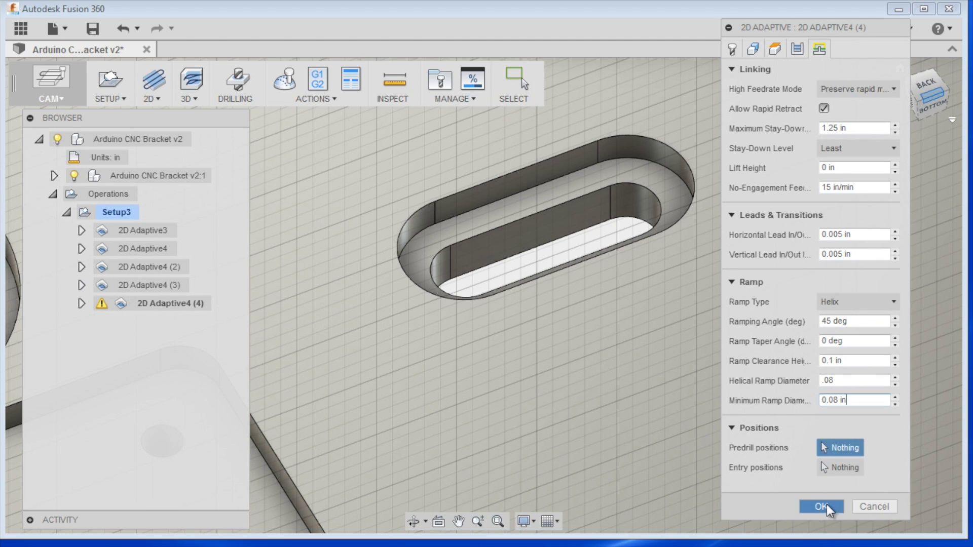
{"action": "left_click", "coordinate": [822, 507]}
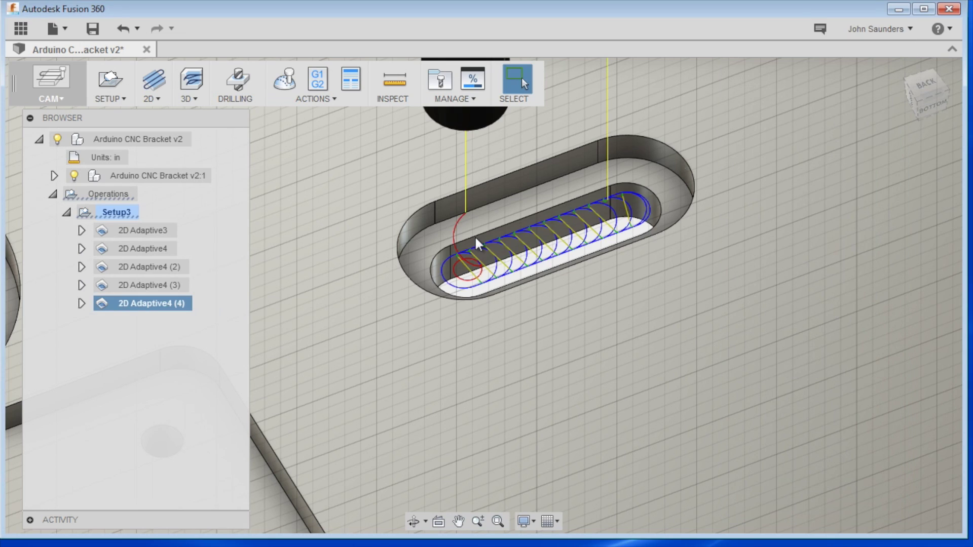
{"action": "middle_click_drag", "start_coordinate": [477, 236], "coordinate": [495, 244], "text": "shift"}
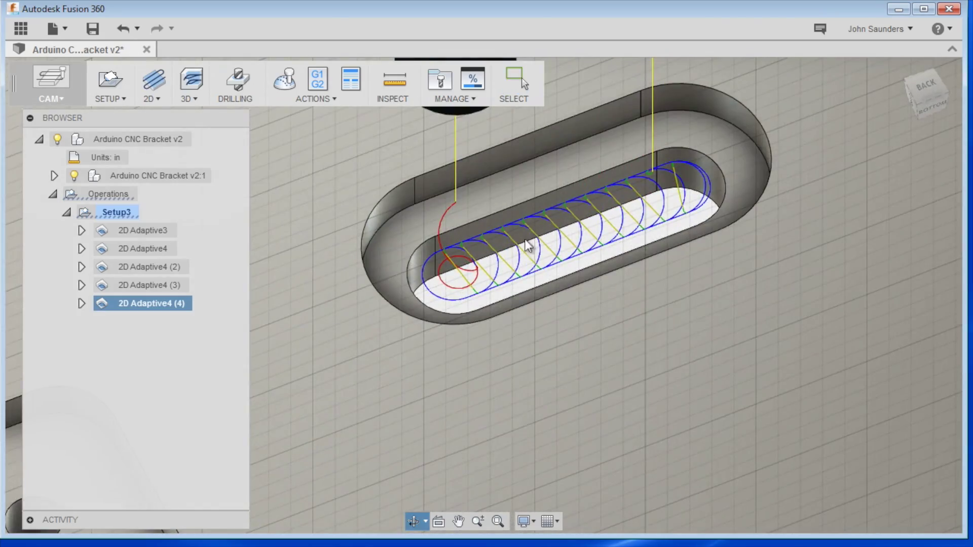
{"action": "key", "text": "Escape"}
{"action": "middle_click_drag", "start_coordinate": [251, 135], "coordinate": [236, 87], "text": "shift"}
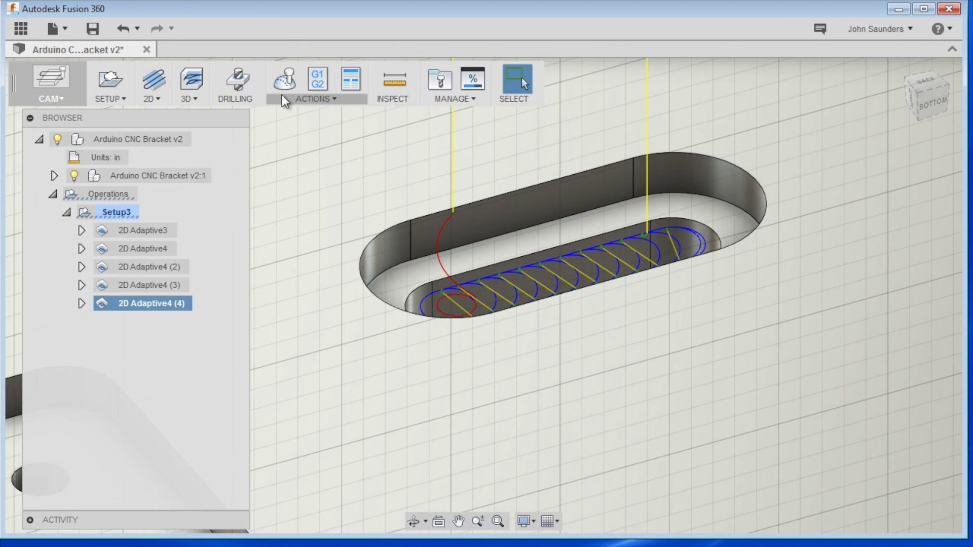
Simulate and play the 2D Adaptive4 (4) slot-clearing cut.
{"action": "left_click", "coordinate": [283, 80]}
{"action": "left_click", "coordinate": [482, 461]}
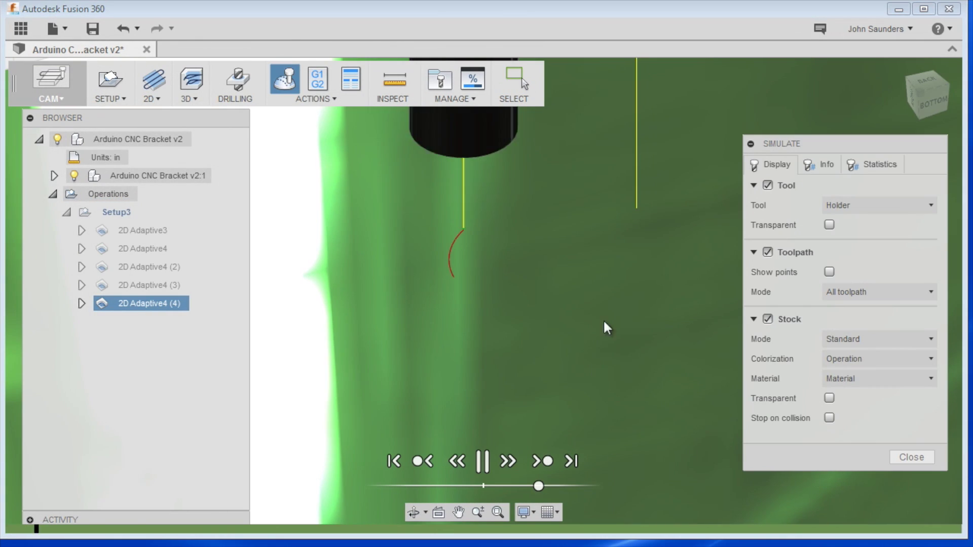
{"action": "scroll", "coordinate": [604, 323], "scroll_direction": "down", "scroll_amount": 6}
{"action": "scroll", "coordinate": [615, 350], "scroll_direction": "up", "scroll_amount": 3}
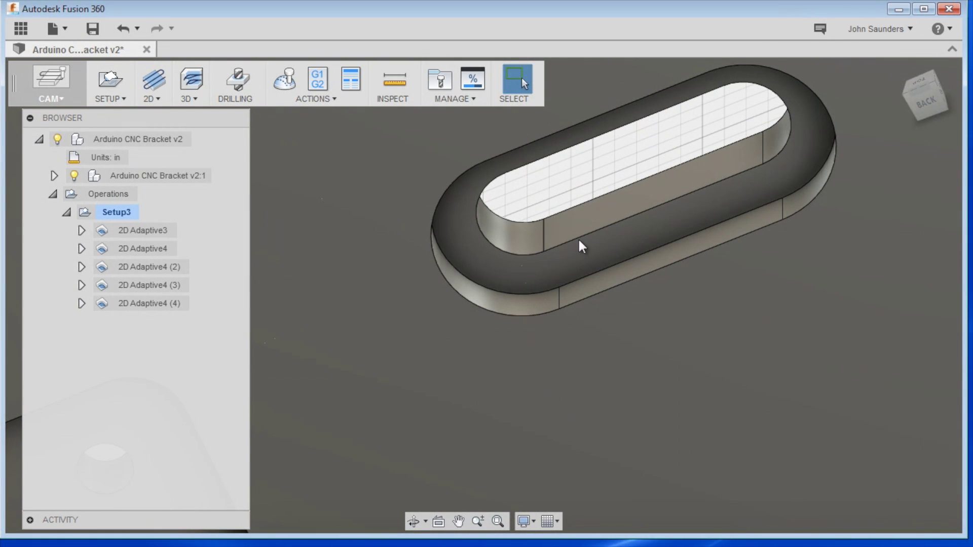
{"action": "left_click", "coordinate": [395, 78]}
{"action": "left_click", "coordinate": [577, 248]}
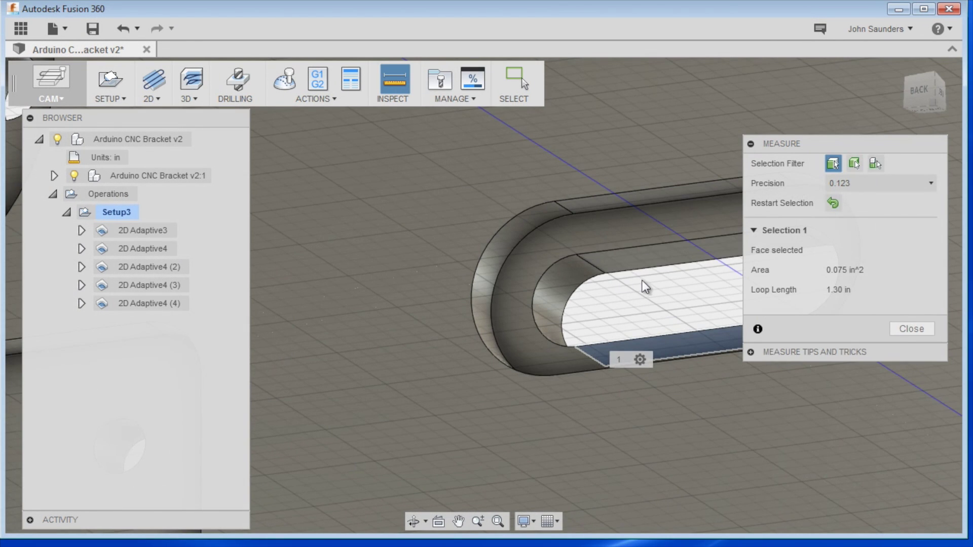
{"action": "left_click", "coordinate": [641, 269]}
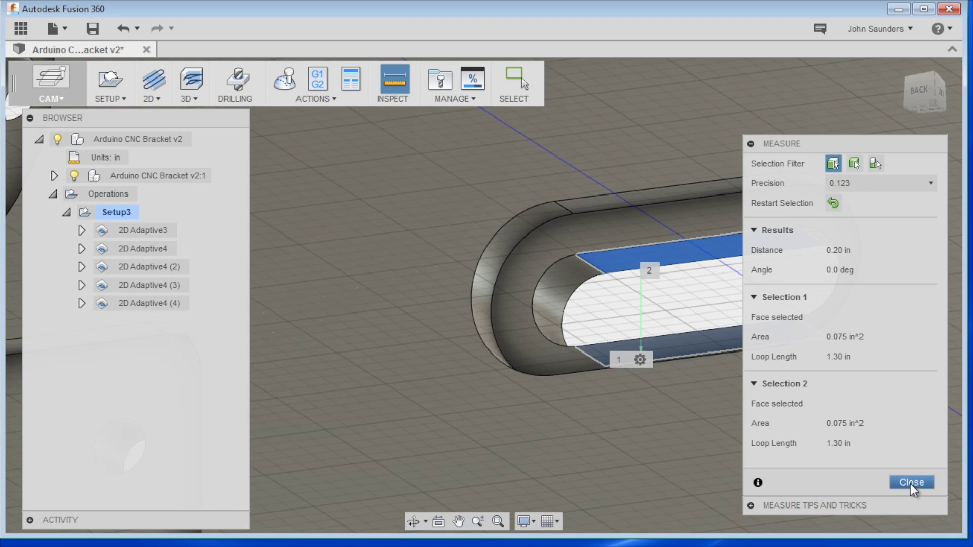
{"action": "left_click", "coordinate": [911, 482]}
{"action": "scroll", "coordinate": [725, 235], "scroll_direction": "down", "scroll_amount": 2}
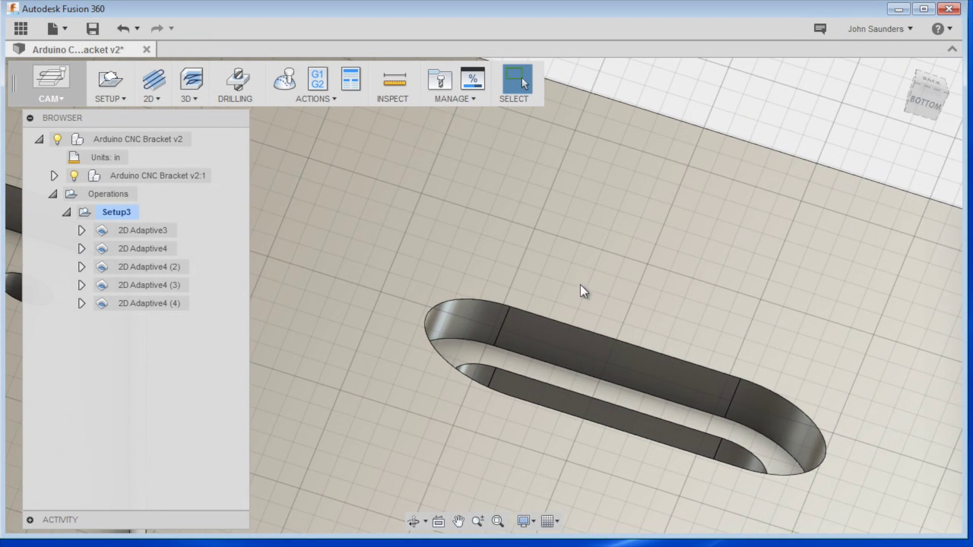
{"action": "middle_click_drag", "start_coordinate": [337, 358], "coordinate": [355, 401], "text": "shift"}
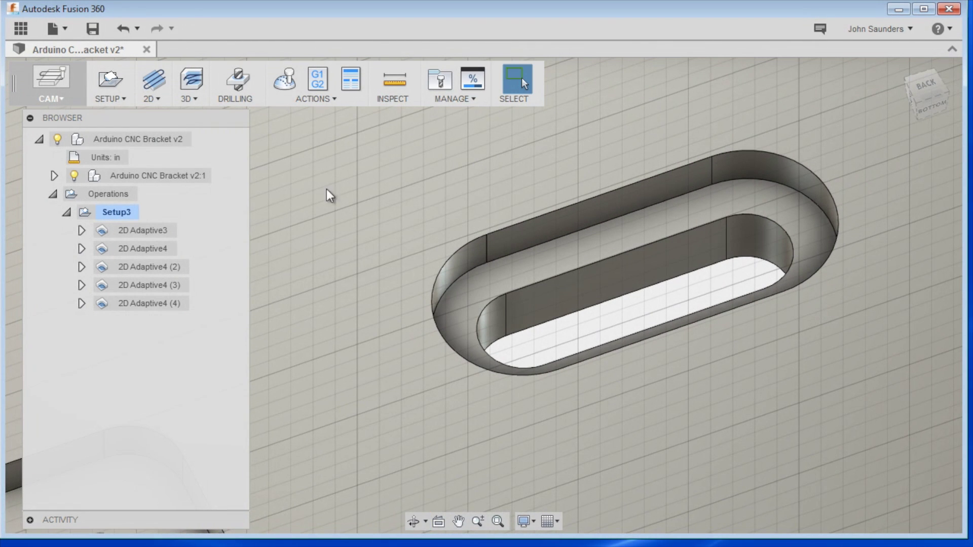
Create a new 2D Contour operation, 2D Contour1, in Setup3.
{"action": "left_click", "coordinate": [157, 92]}
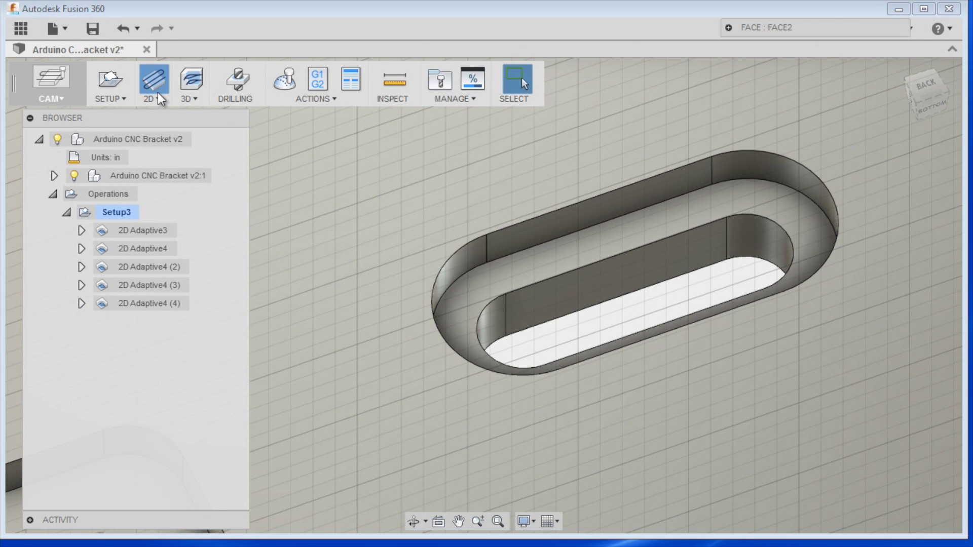
{"action": "left_click", "coordinate": [161, 99]}
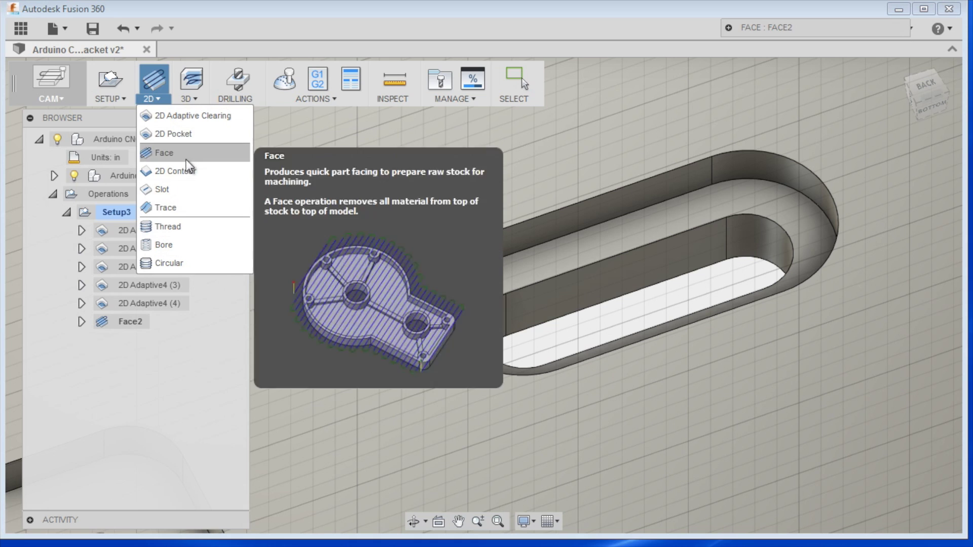
{"action": "left_click", "coordinate": [191, 171]}
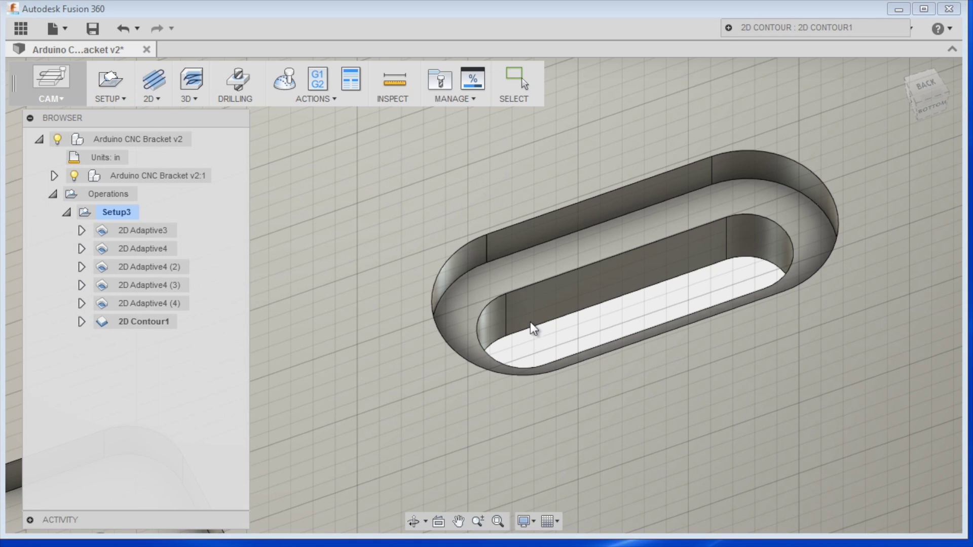
{"action": "left_click", "coordinate": [728, 28]}
{"action": "middle_click_drag", "start_coordinate": [569, 186], "coordinate": [487, 224]}
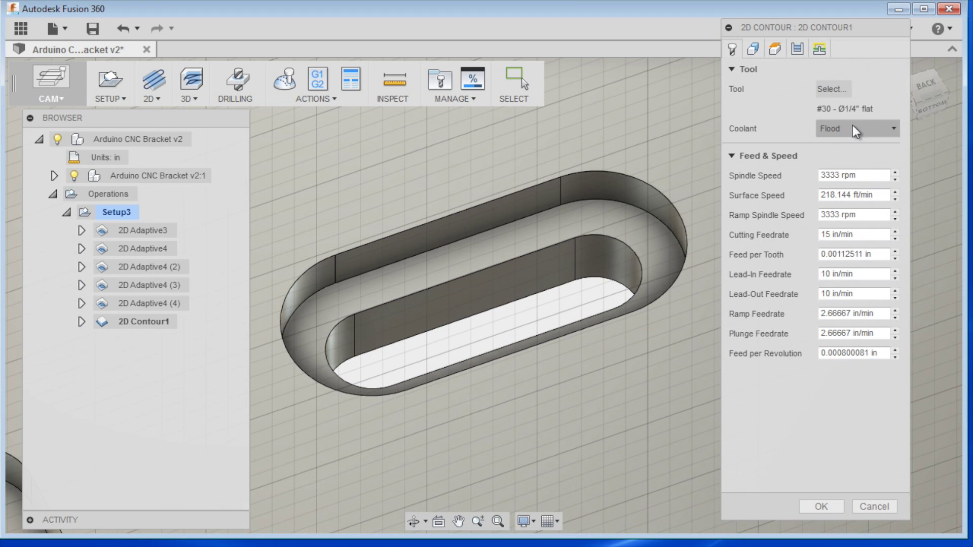
Assign the Ø3/16" flat end mill and chain-select the slot's bottom contour edge.
{"action": "left_click", "coordinate": [834, 89]}
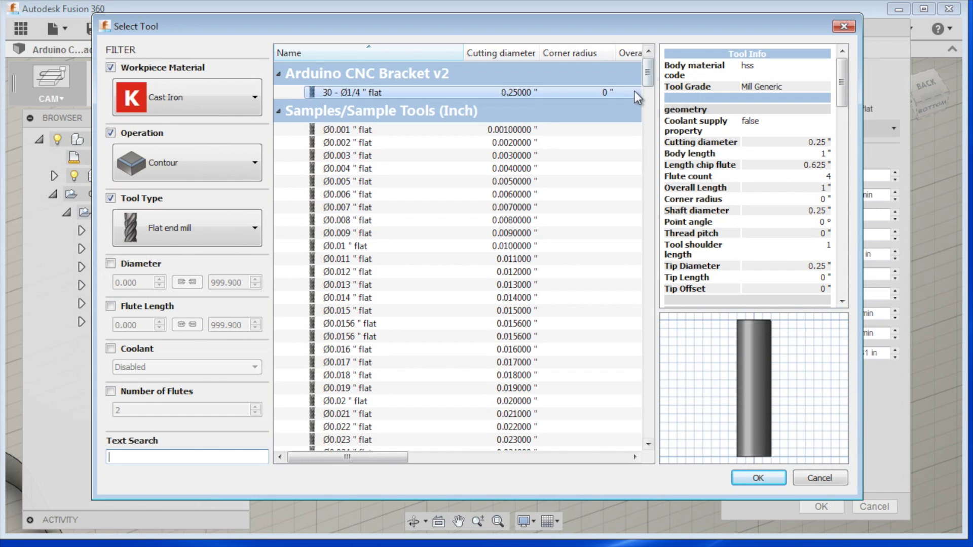
{"action": "left_click_drag", "start_coordinate": [648, 76], "coordinate": [648, 147]}
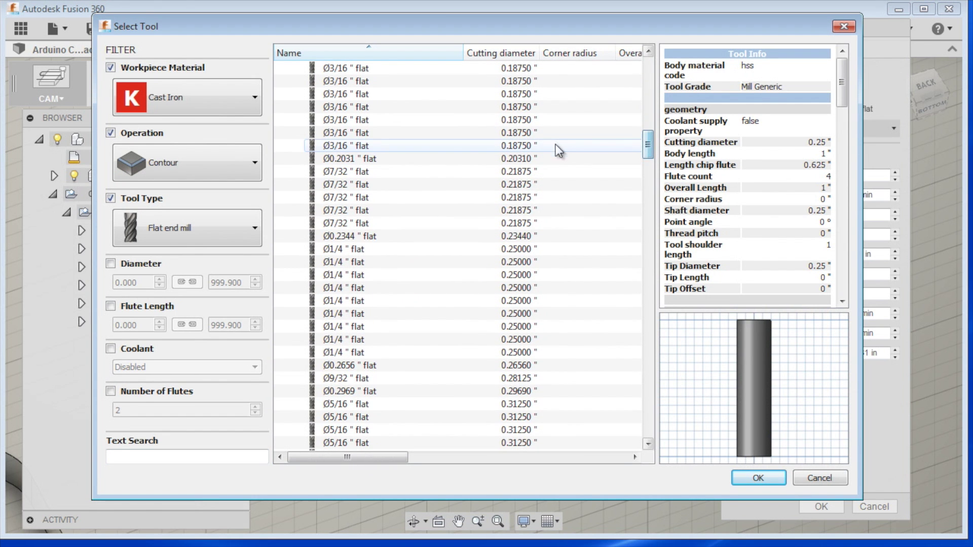
{"action": "left_click", "coordinate": [542, 131]}
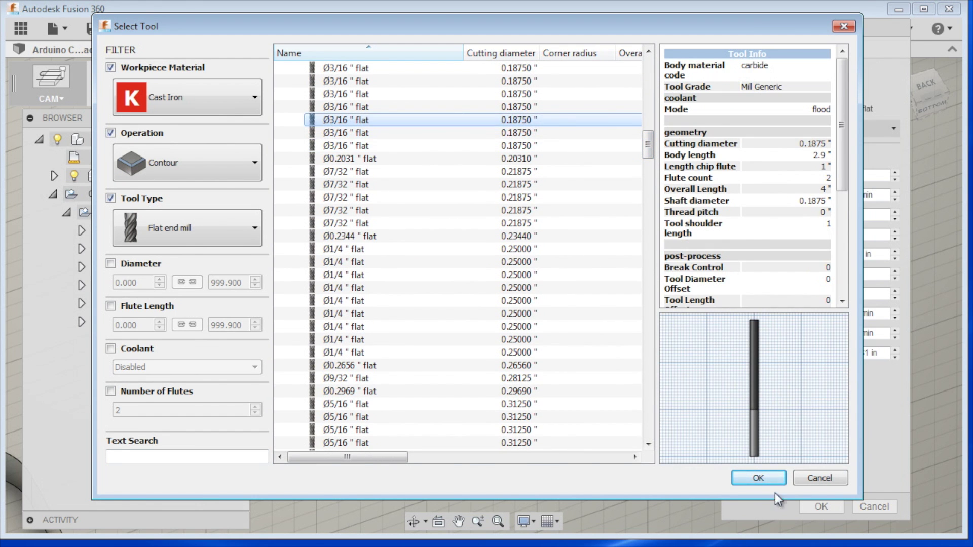
{"action": "left_click", "coordinate": [761, 479]}
{"action": "left_click", "coordinate": [753, 49]}
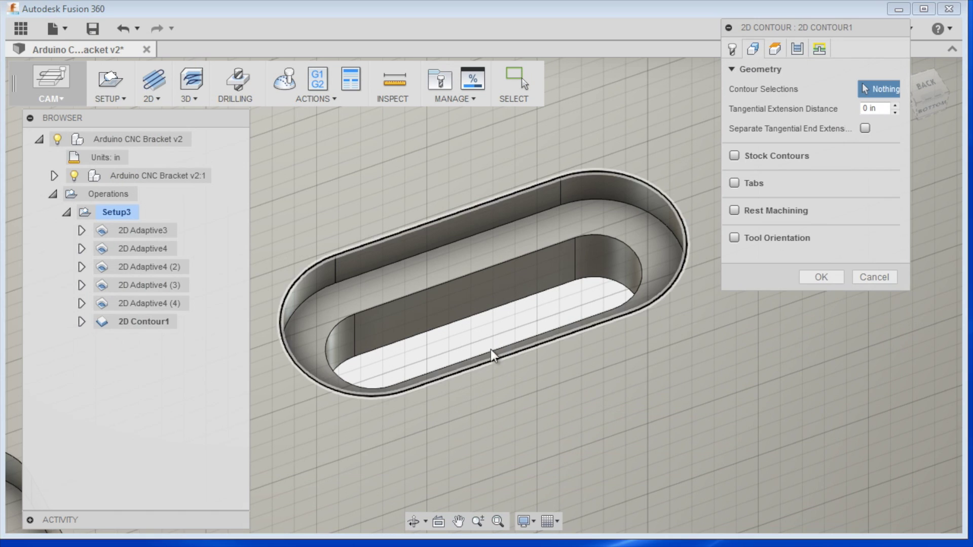
{"action": "left_click", "coordinate": [490, 312]}
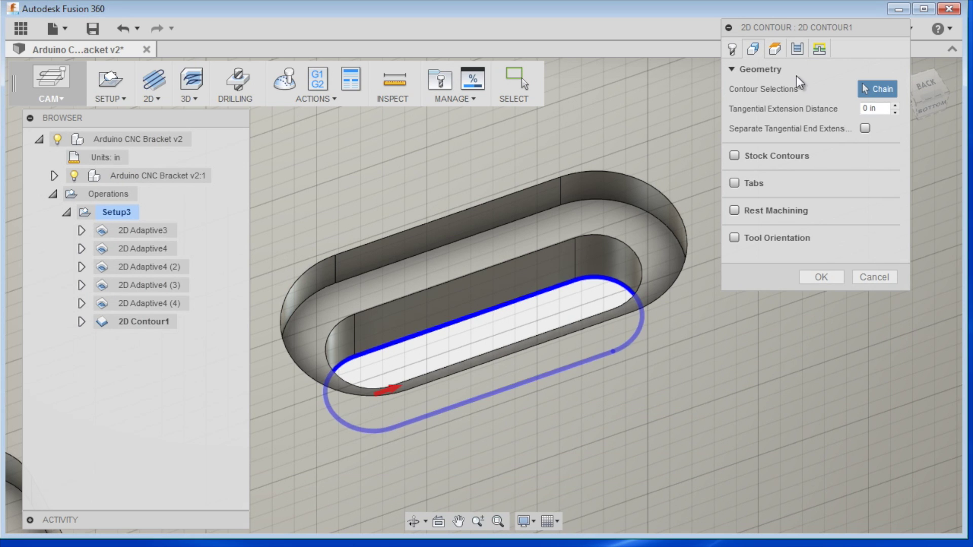
Set Top Height from the slot's top face and Bottom Height from the bottom face at -0.05 in offset.
{"action": "left_click", "coordinate": [775, 49]}
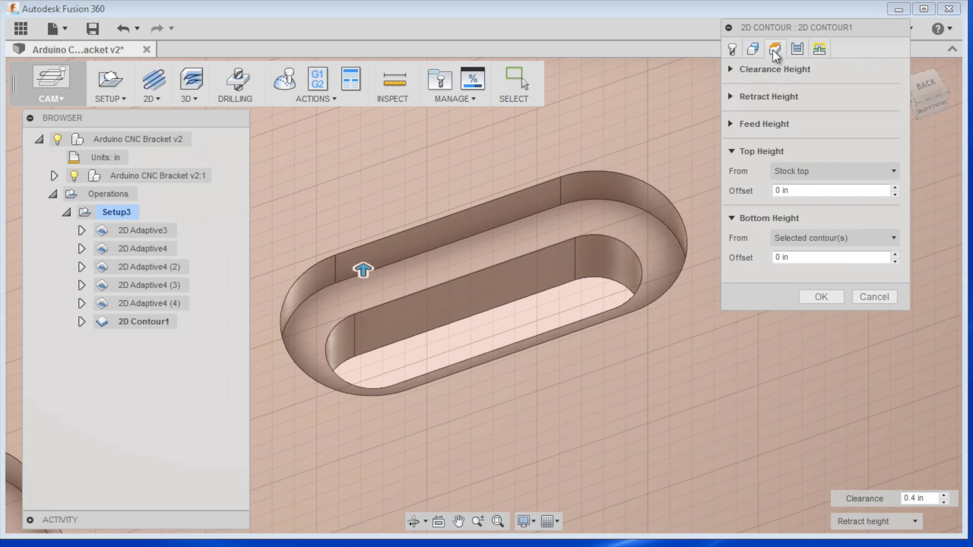
{"action": "left_click", "coordinate": [798, 171]}
{"action": "left_click", "coordinate": [811, 341]}
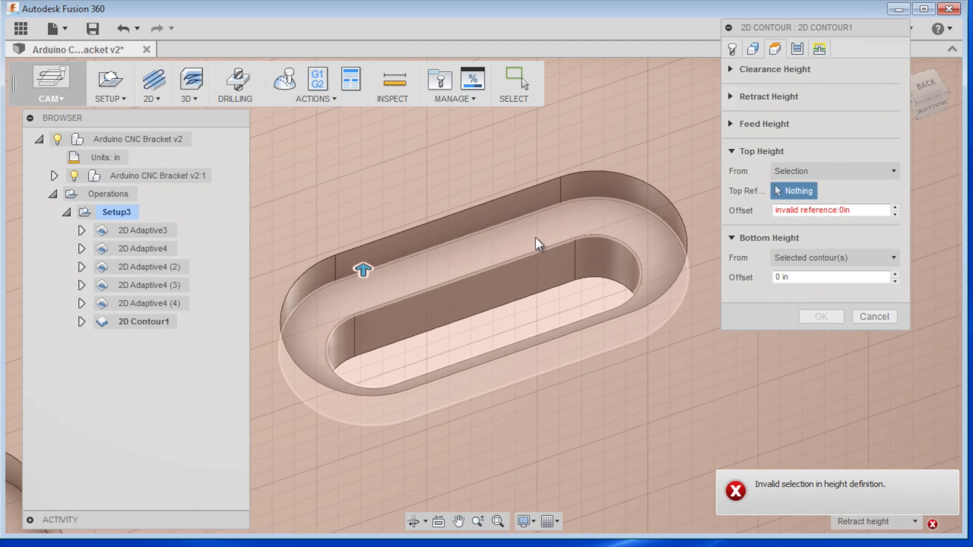
{"action": "left_click", "coordinate": [537, 239]}
{"action": "left_click", "coordinate": [832, 257]}
{"action": "left_click", "coordinate": [806, 425]}
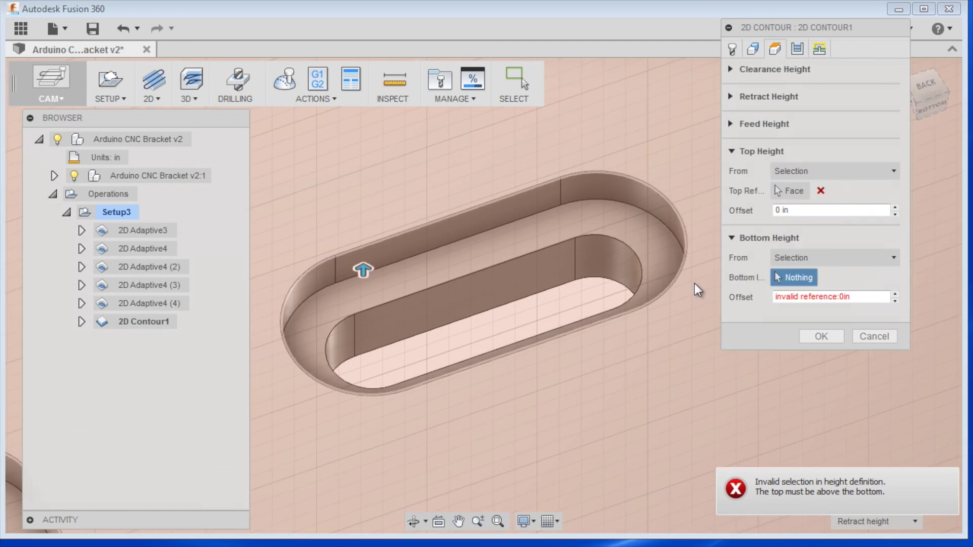
{"action": "scroll", "coordinate": [629, 264], "scroll_direction": "down", "scroll_amount": 5}
{"action": "middle_click_drag", "start_coordinate": [563, 243], "coordinate": [469, 270], "text": "shift"}
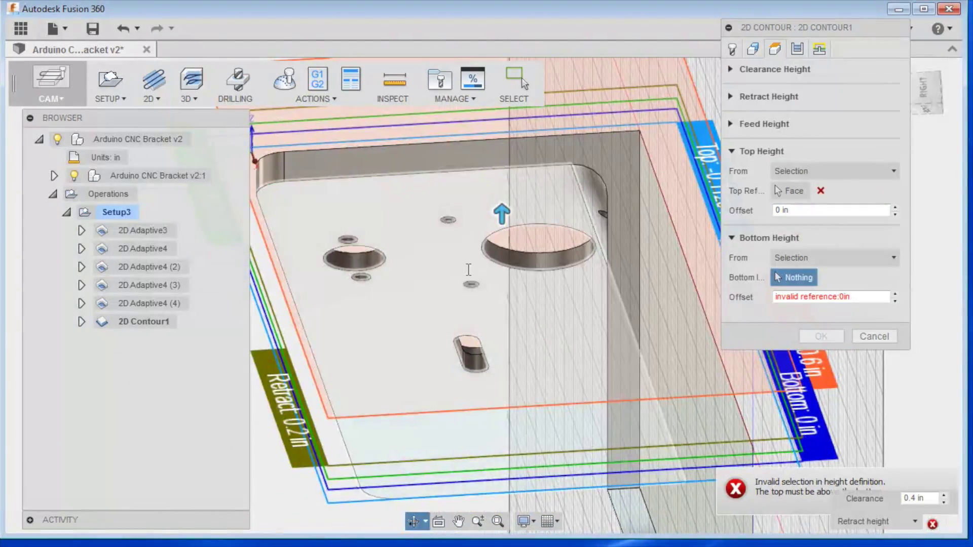
{"action": "left_click", "coordinate": [469, 270]}
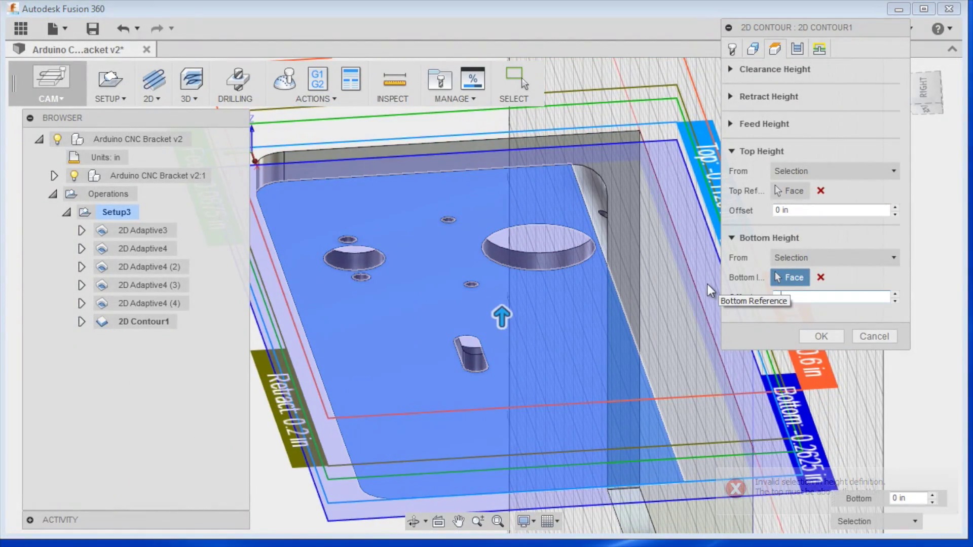
{"action": "type", "text": "-.05"}
{"action": "middle_click_drag", "start_coordinate": [568, 232], "coordinate": [577, 290], "text": "shift"}
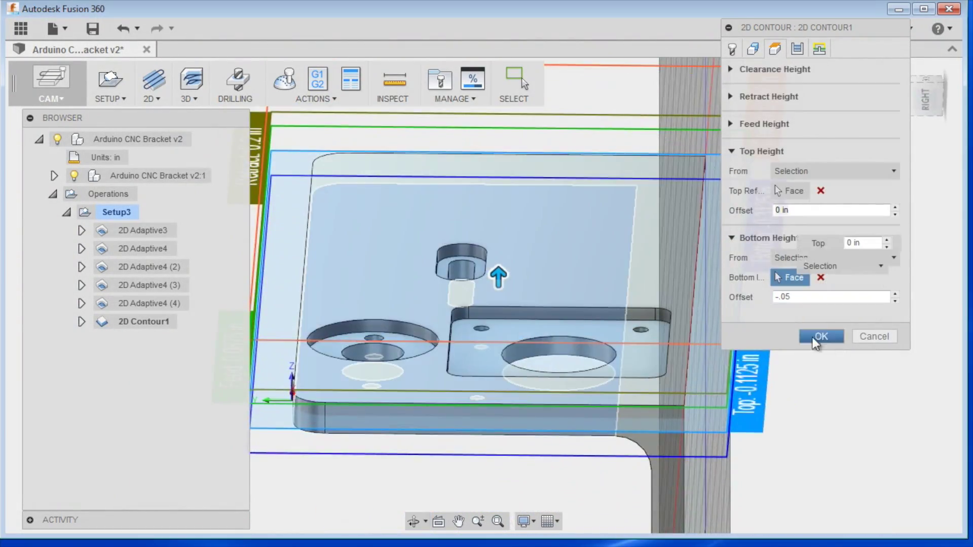
{"action": "left_click", "coordinate": [821, 337]}
Look over the slot toolpath and expand 2D Contour1 in the browser.
{"action": "scroll", "coordinate": [668, 322], "scroll_direction": "up", "scroll_amount": 5}
{"action": "middle_click_drag", "start_coordinate": [668, 321], "coordinate": [405, 358], "text": "shift"}
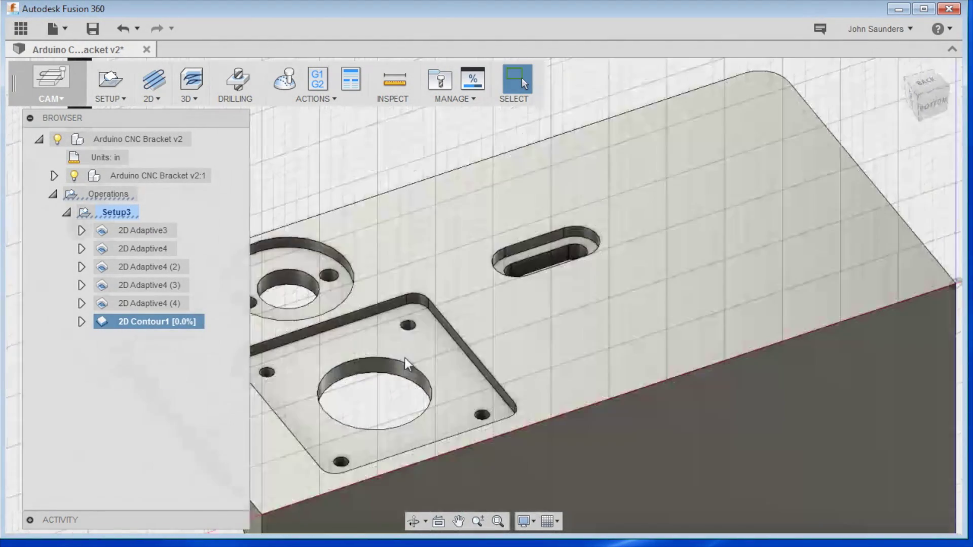
{"action": "scroll", "coordinate": [537, 308], "scroll_direction": "up", "scroll_amount": 5}
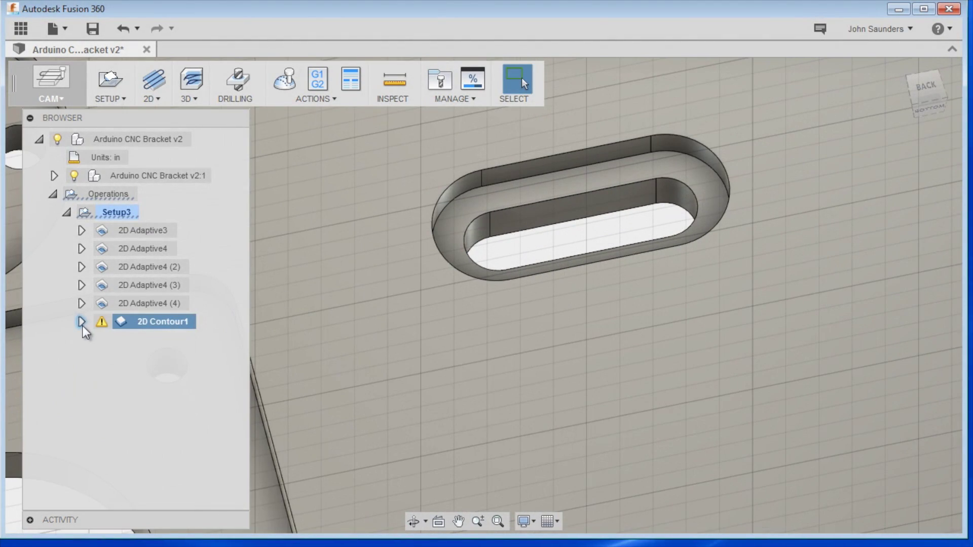
{"action": "left_click", "coordinate": [83, 324]}
Set 2D Contour1's horizontal lead-in radius and linear lead-in distance to 0.005 in, and regenerate.
{"action": "right_click", "coordinate": [146, 323]}
{"action": "left_click", "coordinate": [168, 330]}
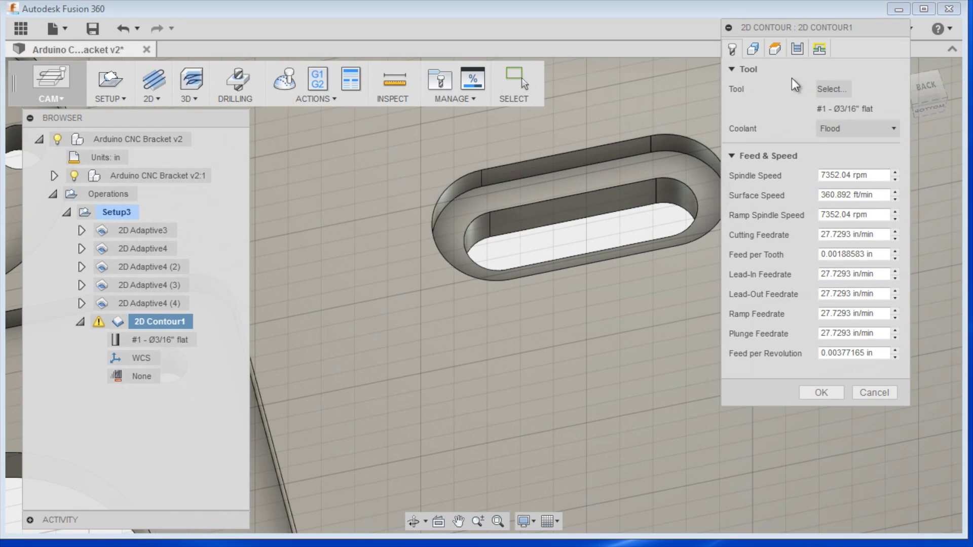
{"action": "left_click", "coordinate": [795, 49]}
{"action": "left_click", "coordinate": [820, 51]}
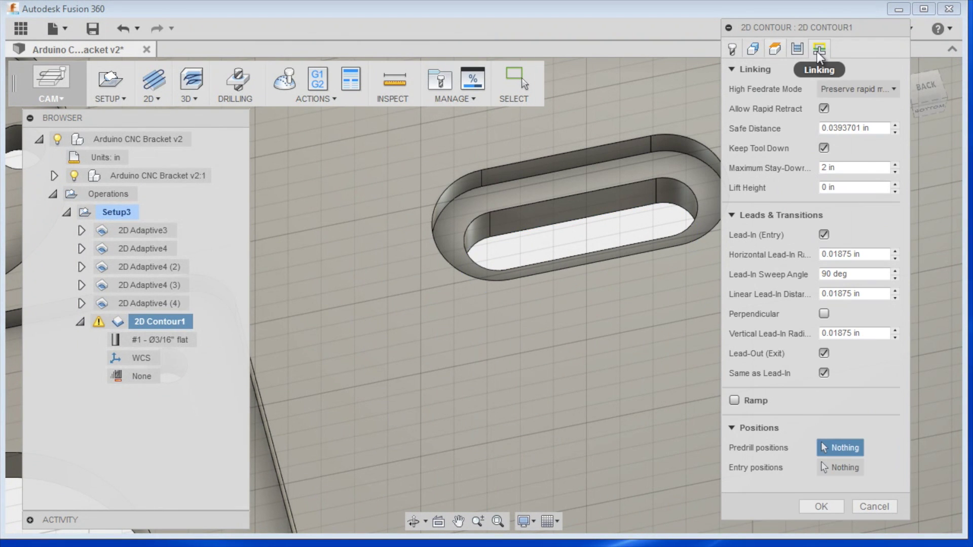
{"action": "double_click", "coordinate": [875, 257]}
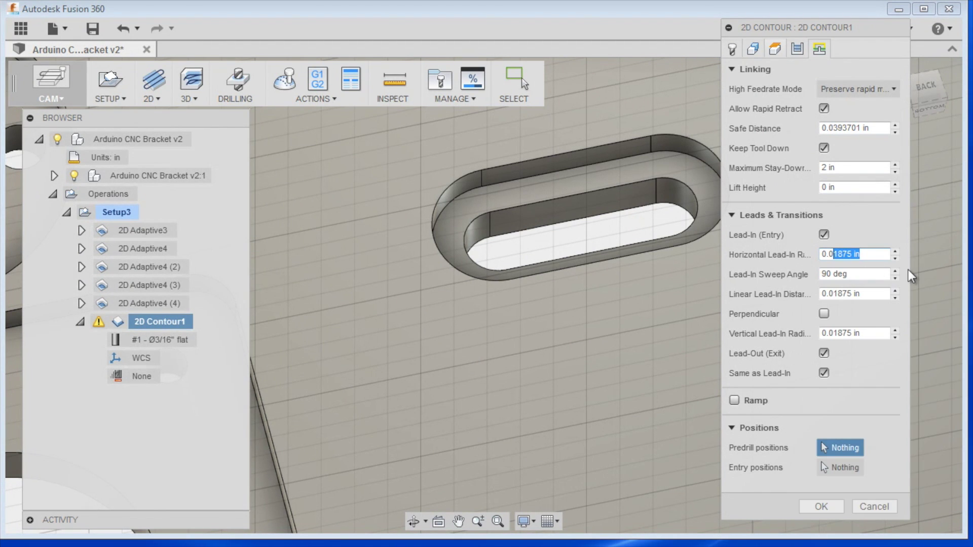
{"action": "type", "text": "0.005"}
{"action": "left_click", "coordinate": [875, 294]}
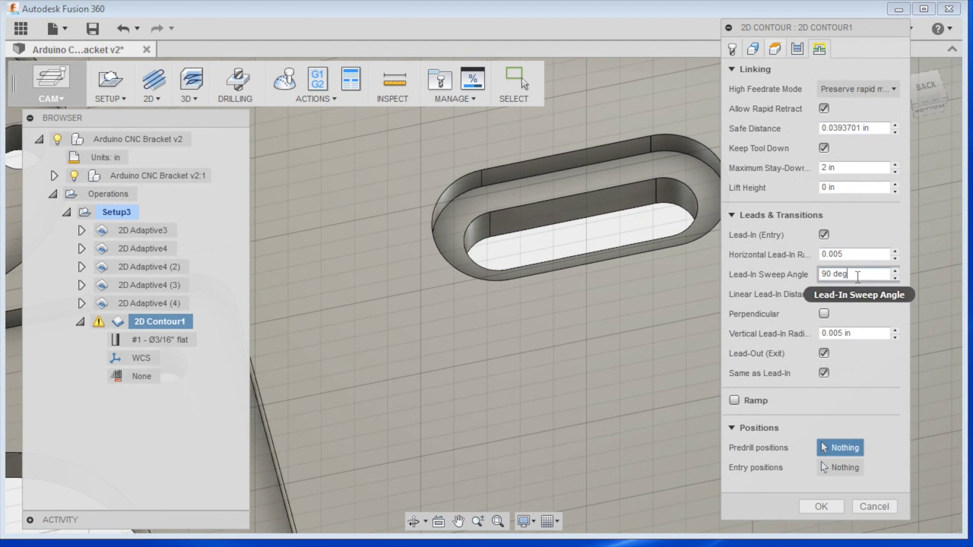
{"action": "double_click", "coordinate": [874, 294]}
{"action": "type", "text": "0.005"}
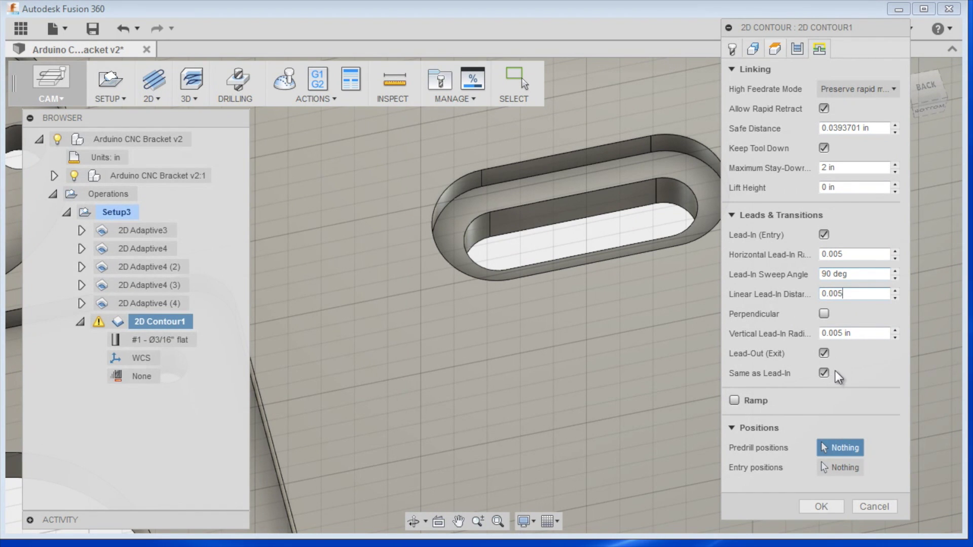
{"action": "left_click", "coordinate": [820, 507]}
Orbit and zoom into the slot to inspect the contour toolpath, then reopen 2D Contour1.
{"action": "middle_click_drag", "start_coordinate": [576, 233], "coordinate": [547, 191], "text": "shift"}
{"action": "scroll", "coordinate": [619, 235], "scroll_direction": "up", "scroll_amount": 5}
{"action": "middle_click_drag", "start_coordinate": [619, 234], "coordinate": [613, 243], "text": "shift"}
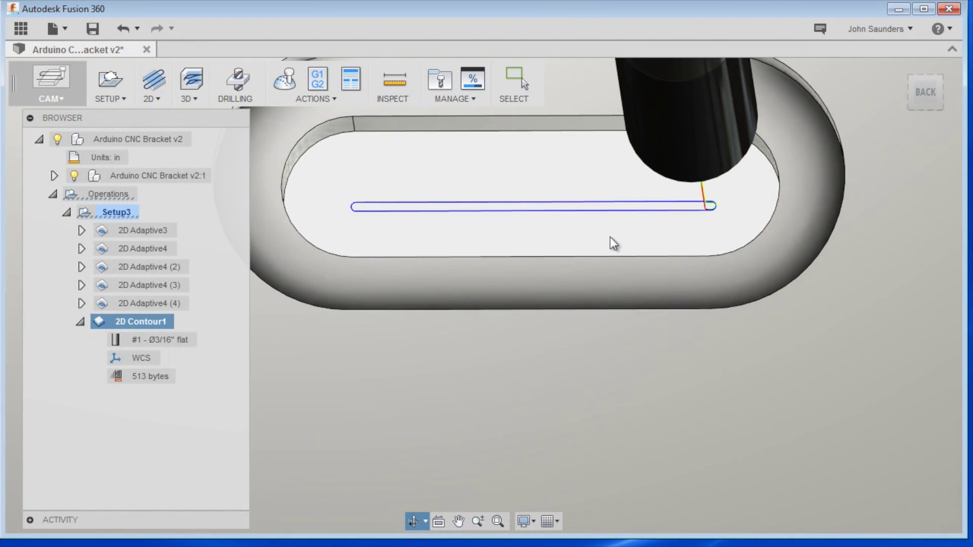
{"action": "scroll", "coordinate": [641, 244], "scroll_direction": "up", "scroll_amount": 5}
{"action": "key", "text": "Escape"}
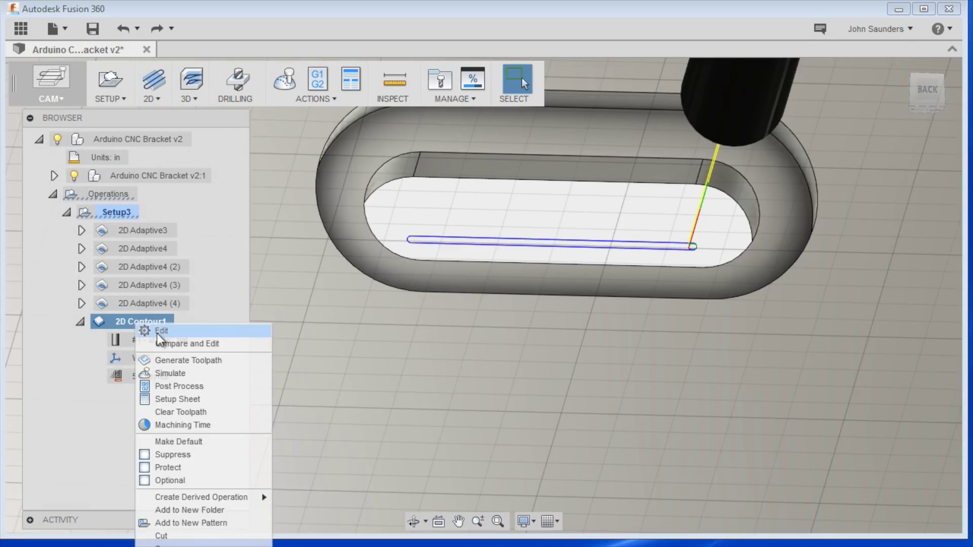
{"action": "left_click", "coordinate": [152, 330]}
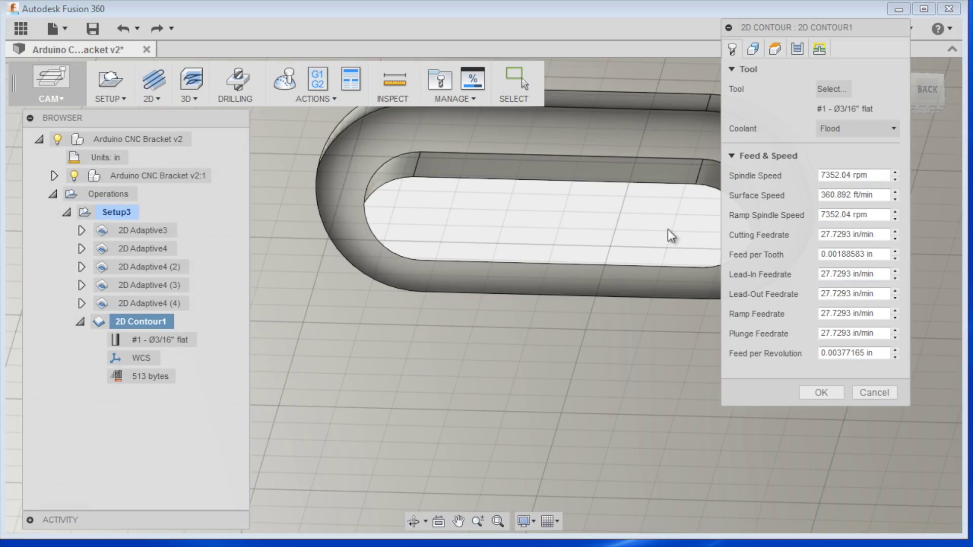
Enable multiple depths on 2D Contour1 with 0.08 in max stepdown, evenly spaced, and regenerate.
{"action": "left_click", "coordinate": [774, 49]}
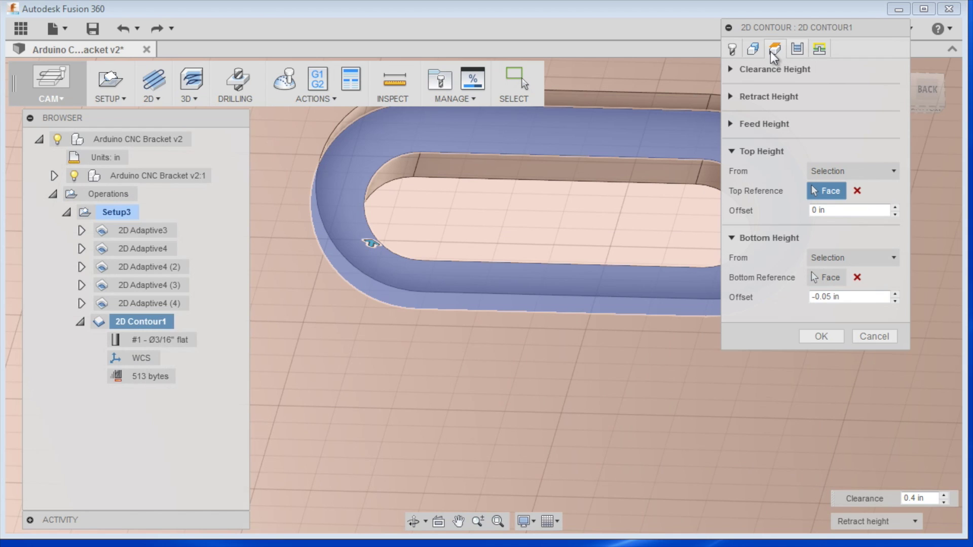
{"action": "left_click", "coordinate": [796, 50]}
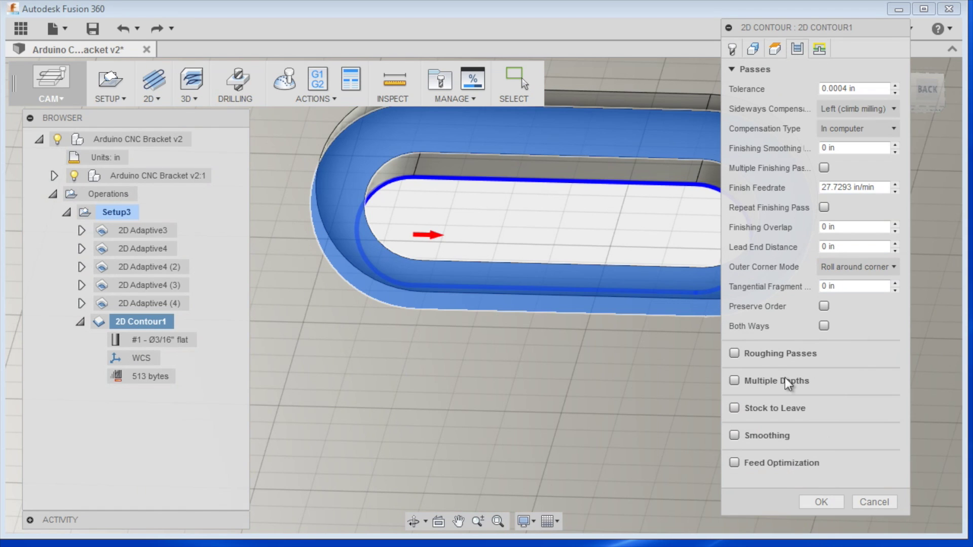
{"action": "left_click", "coordinate": [735, 383]}
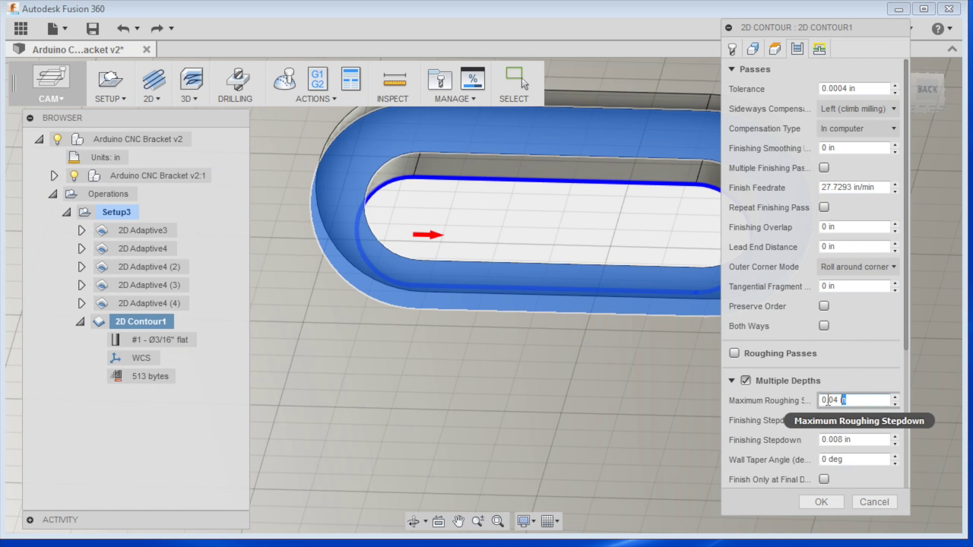
{"action": "left_click", "coordinate": [870, 398]}
{"action": "type", "text": ".08"}
{"action": "left_click", "coordinate": [861, 420]}
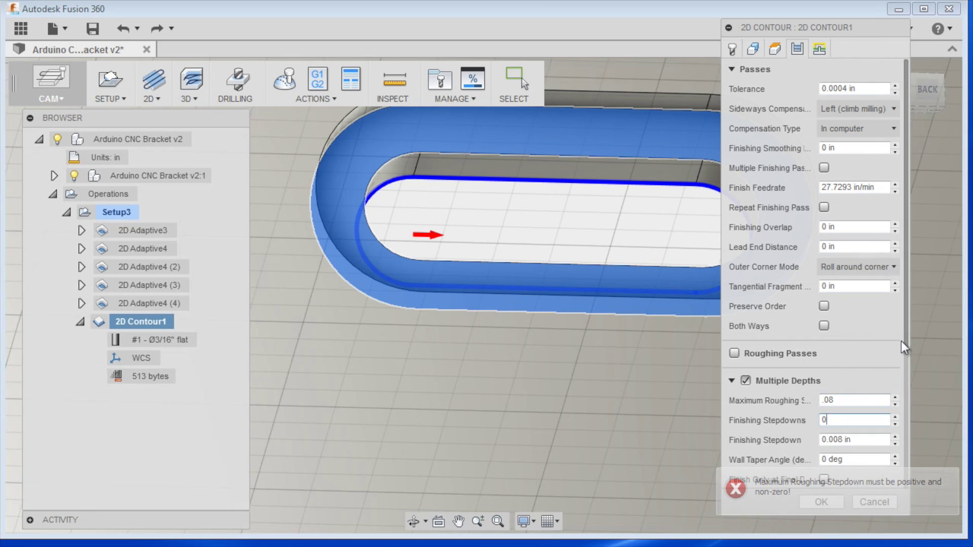
{"action": "left_click_drag", "start_coordinate": [908, 339], "coordinate": [912, 447]}
{"action": "scroll", "coordinate": [886, 434], "scroll_direction": "down", "scroll_amount": 1}
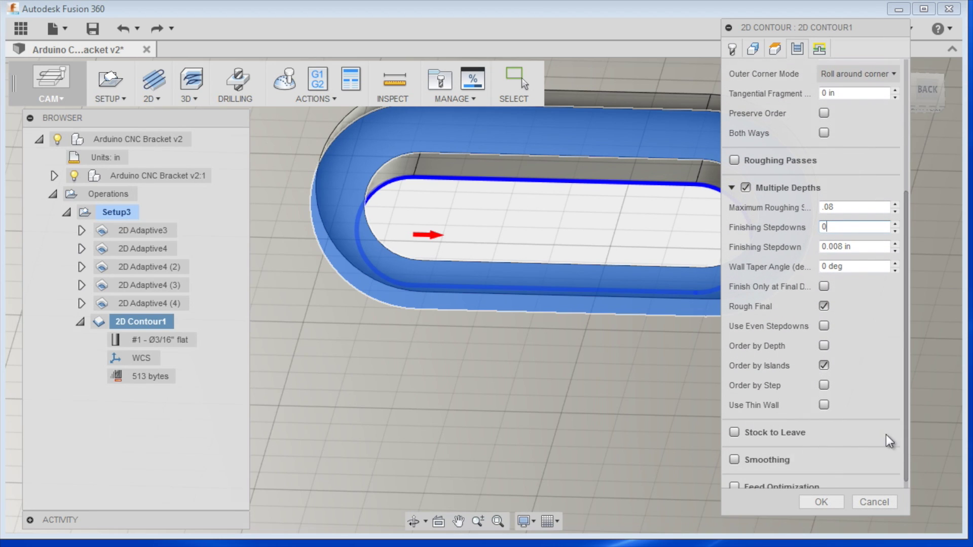
{"action": "left_click", "coordinate": [825, 327]}
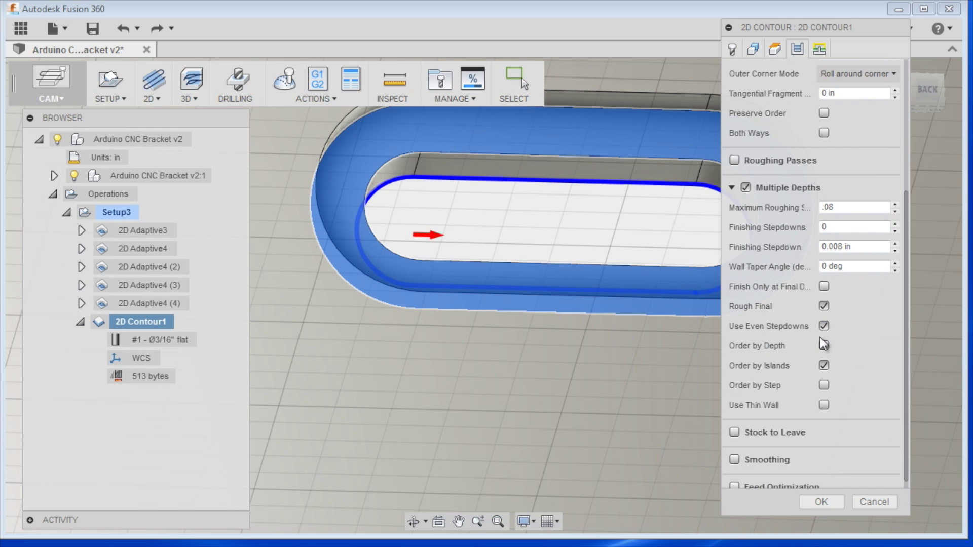
{"action": "left_click", "coordinate": [821, 501]}
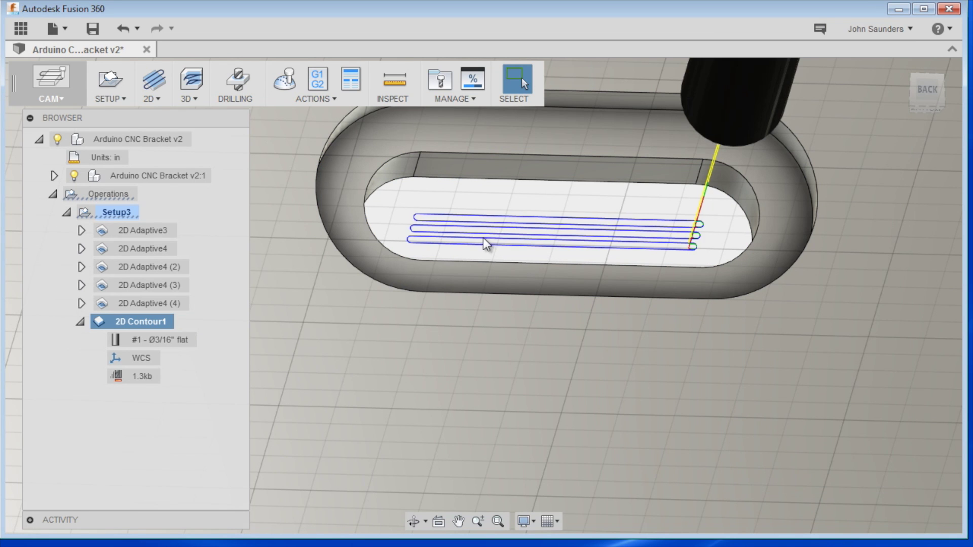
{"action": "scroll", "coordinate": [483, 238], "scroll_direction": "down", "scroll_amount": 3}
Zoom out to the whole bracket, collapse 2D Contour1 in the browser, and bring up the 2D operations list.
{"action": "middle_click_drag", "start_coordinate": [454, 223], "coordinate": [434, 230], "text": "shift"}
{"action": "scroll", "coordinate": [434, 230], "scroll_direction": "down", "scroll_amount": 6}
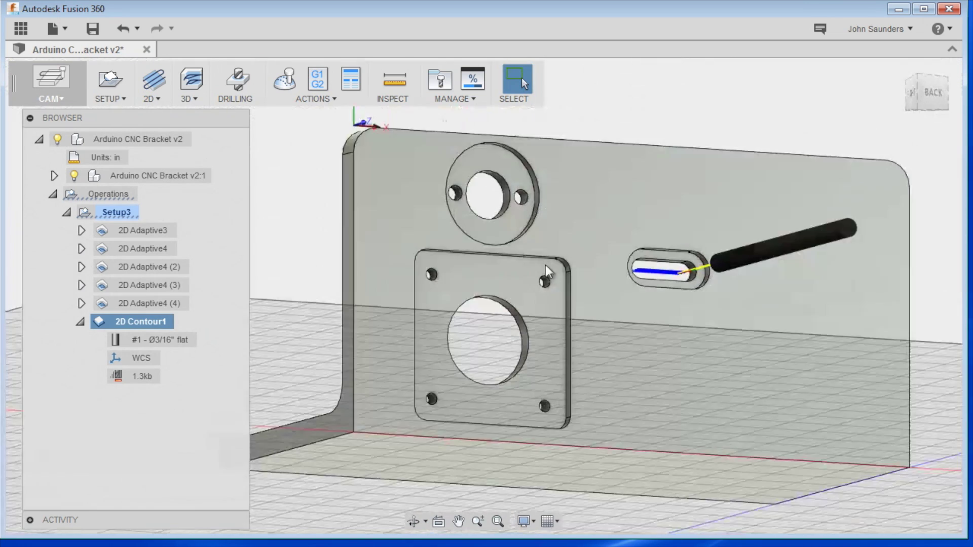
{"action": "left_click", "coordinate": [80, 322]}
{"action": "left_click", "coordinate": [115, 234]}
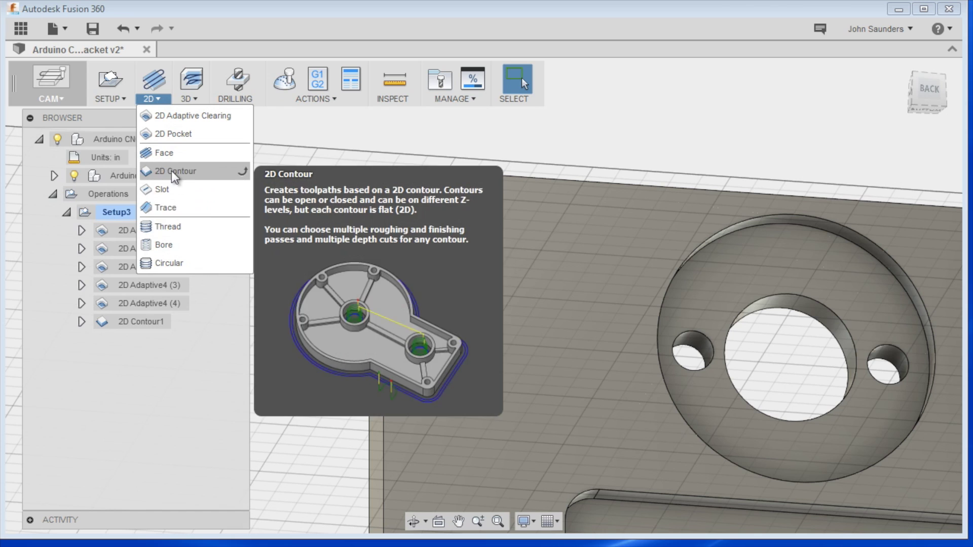
{"action": "left_click", "coordinate": [171, 170]}
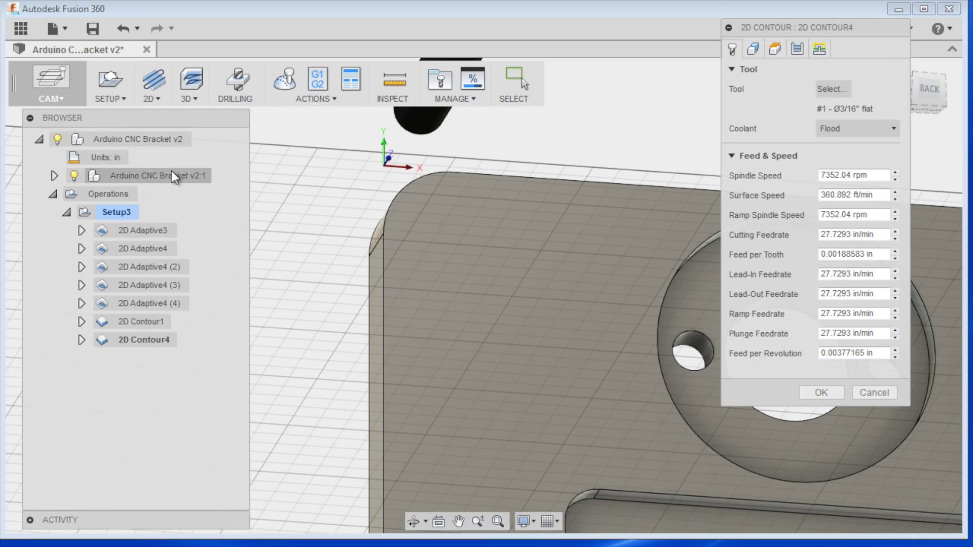
Add a 2D Contour operation and chain the plate's outer edge as its geometry.
{"action": "left_click", "coordinate": [753, 48]}
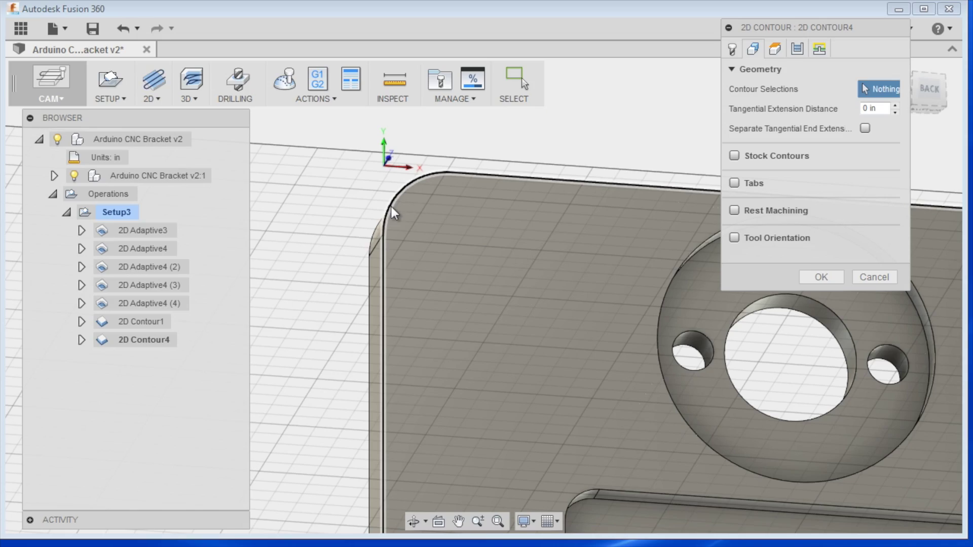
{"action": "left_click", "coordinate": [391, 205]}
{"action": "scroll", "coordinate": [710, 346], "scroll_direction": "down", "scroll_amount": 3}
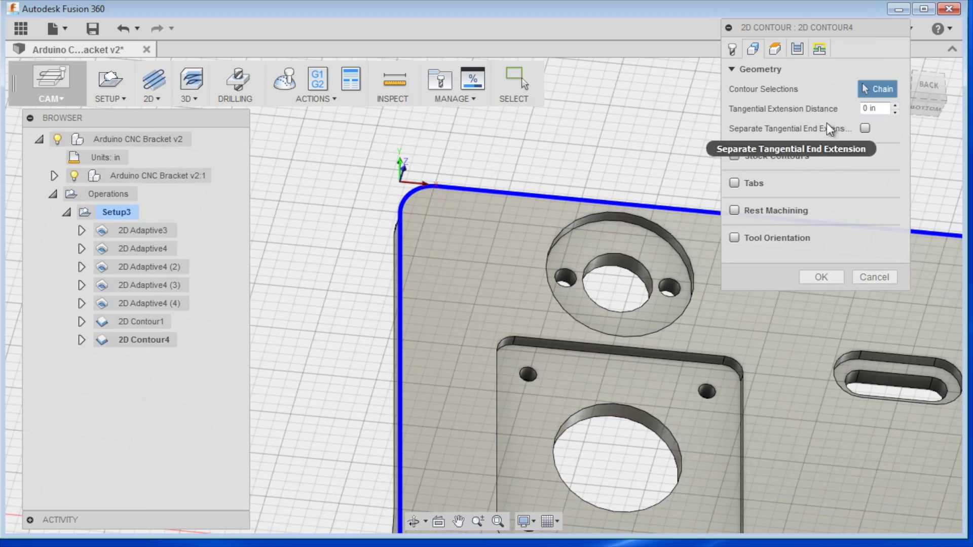
{"action": "scroll", "coordinate": [386, 183], "scroll_direction": "up", "scroll_amount": 5}
Replace the full outline with only the rounded top-left corner arc, set as an open contour.
{"action": "left_click", "coordinate": [344, 175]}
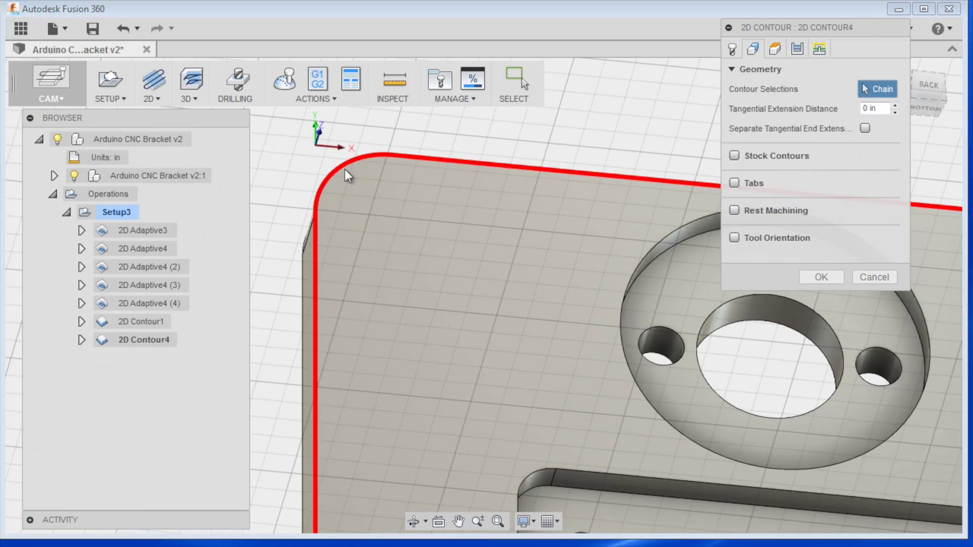
{"action": "left_click", "coordinate": [343, 172]}
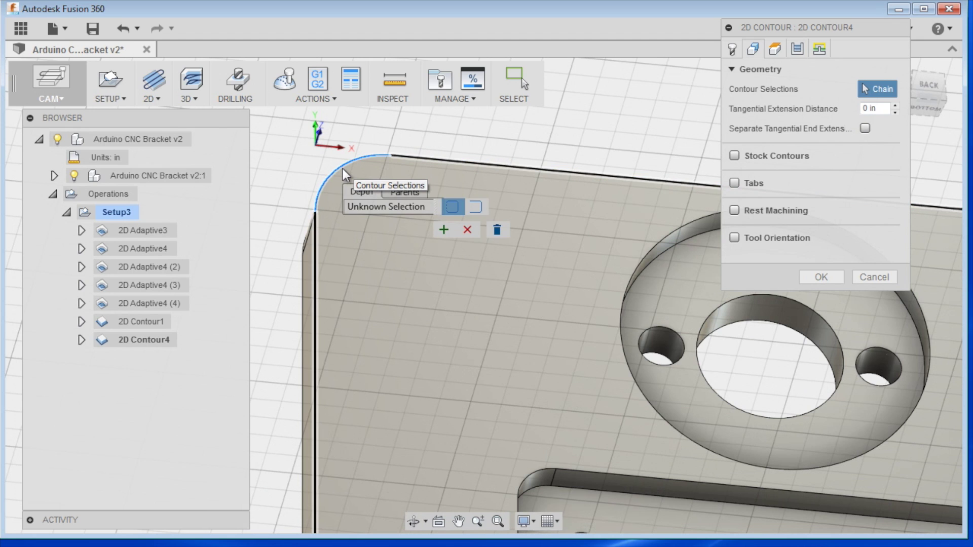
{"action": "left_click", "coordinate": [476, 207]}
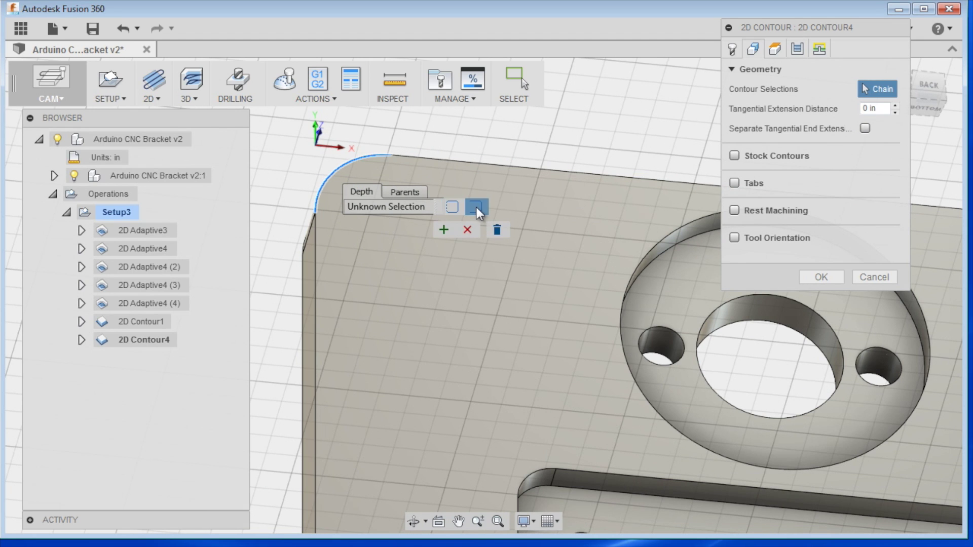
{"action": "left_click", "coordinate": [443, 231]}
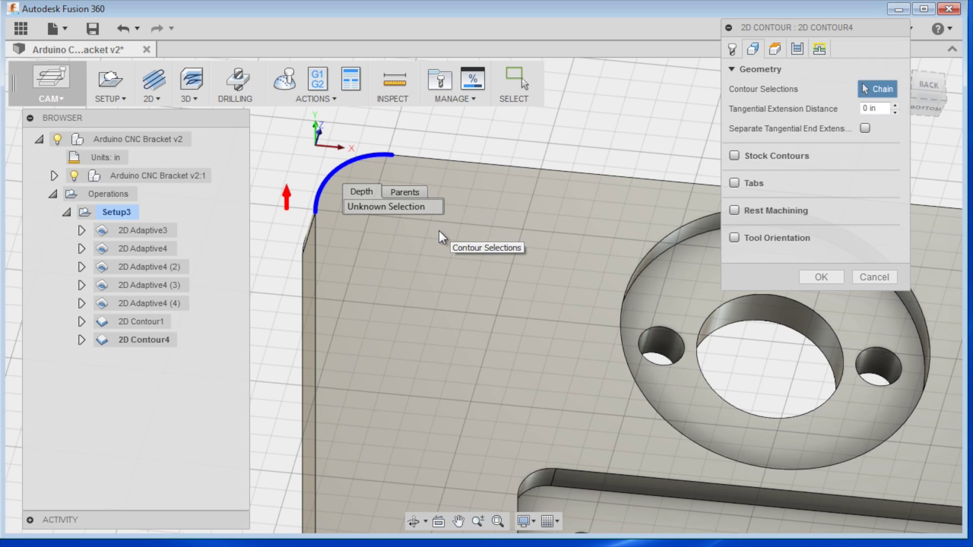
{"action": "scroll", "coordinate": [428, 267], "scroll_direction": "down", "scroll_amount": 2}
Set 2D Contour4's top and bottom heights to be measured from selected faces.
{"action": "left_click", "coordinate": [775, 48]}
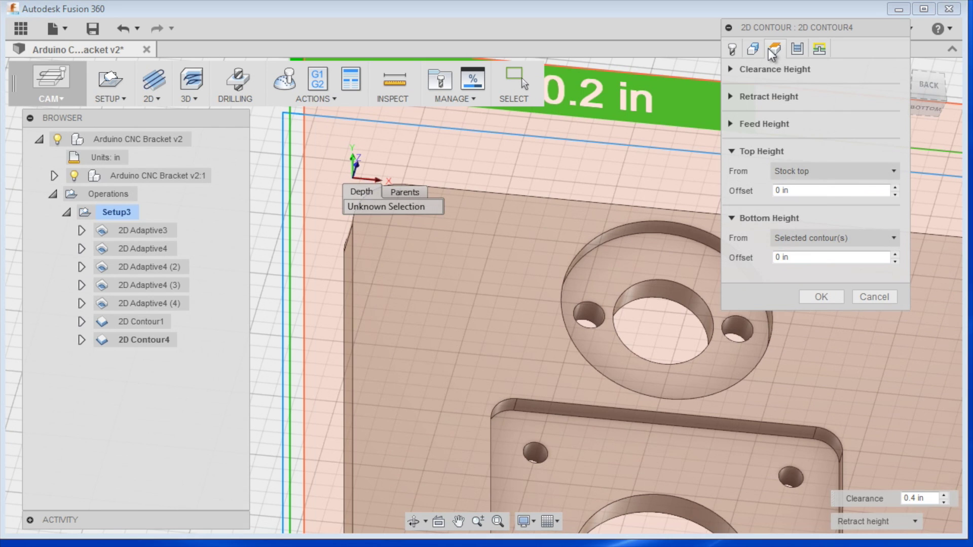
{"action": "left_click", "coordinate": [833, 170]}
{"action": "left_click", "coordinate": [811, 339]}
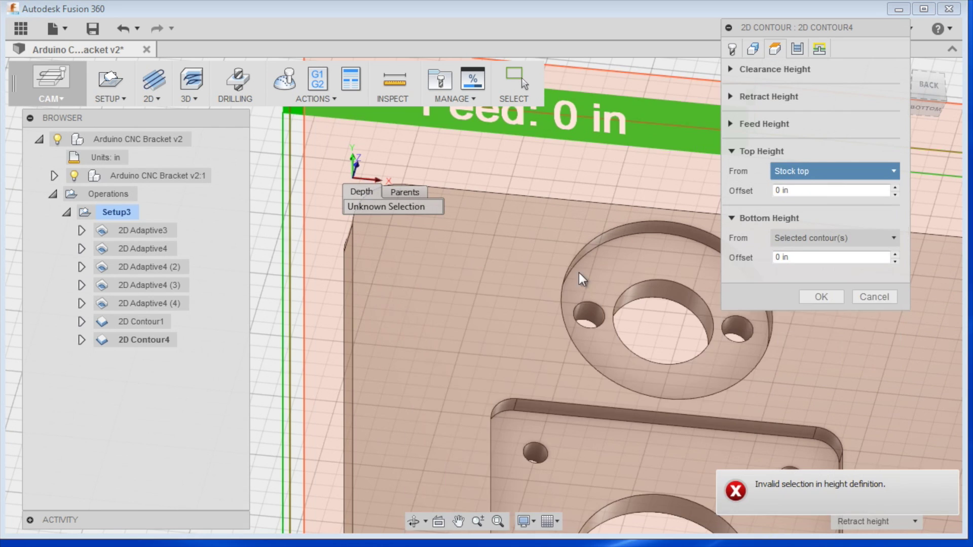
{"action": "left_click", "coordinate": [834, 257]}
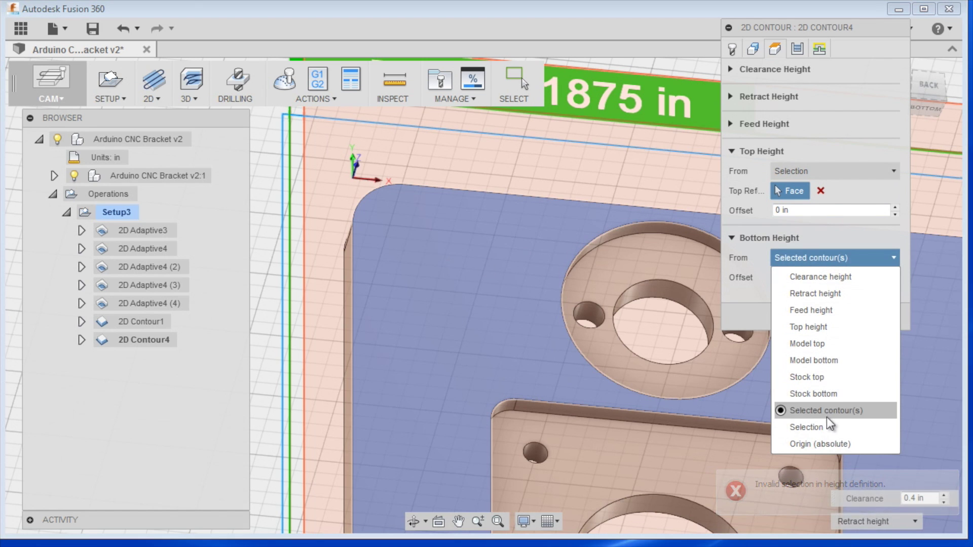
{"action": "left_click", "coordinate": [793, 428]}
Pick the side face for the bottom height and accept 2D Contour4 to generate its toolpath.
{"action": "middle_click_drag", "start_coordinate": [462, 240], "coordinate": [647, 211], "text": "shift"}
{"action": "left_click", "coordinate": [644, 218]}
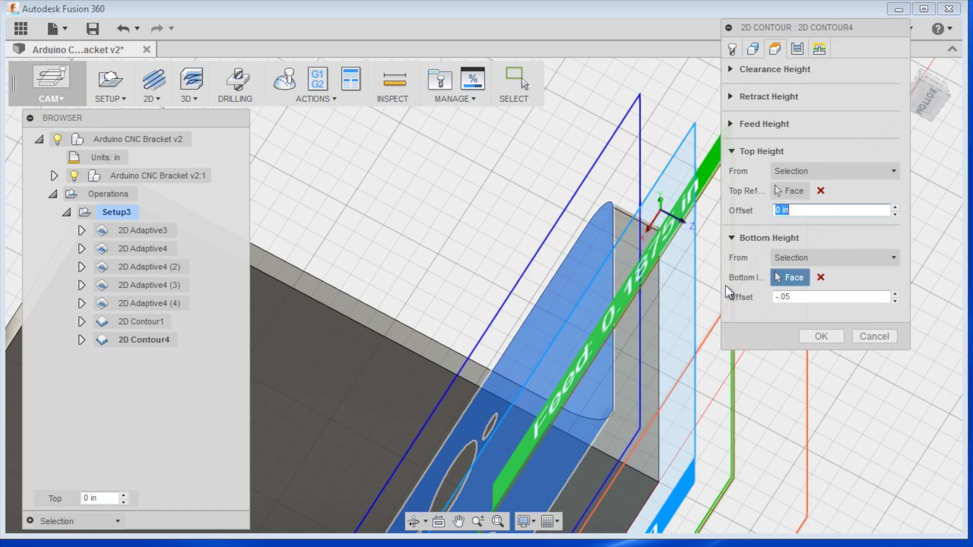
{"action": "left_click", "coordinate": [821, 337]}
{"action": "middle_click_drag", "start_coordinate": [501, 270], "coordinate": [599, 238], "text": "shift"}
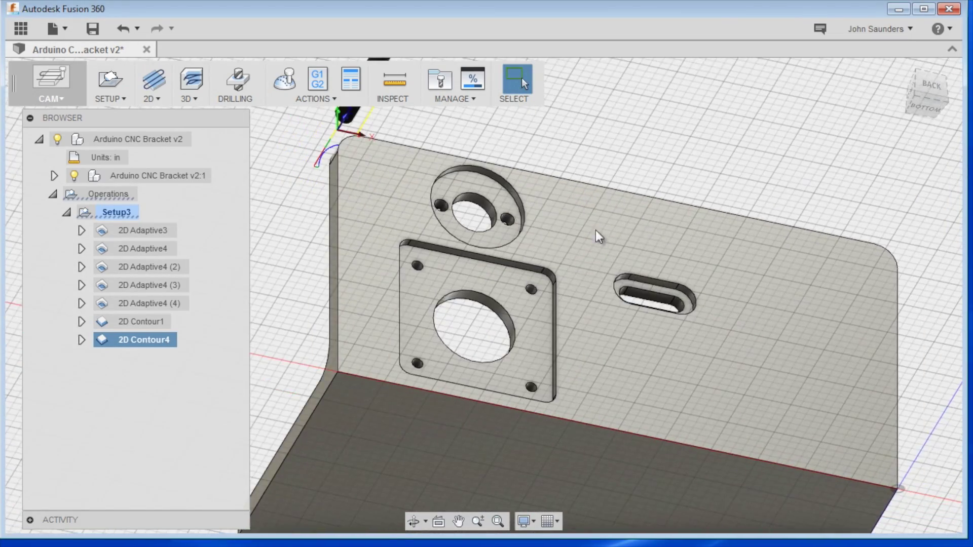
{"action": "left_click", "coordinate": [148, 100]}
Create Drill1 with a #16 drill, targeting both same-diameter small holes on the round flange.
{"action": "left_click", "coordinate": [188, 97]}
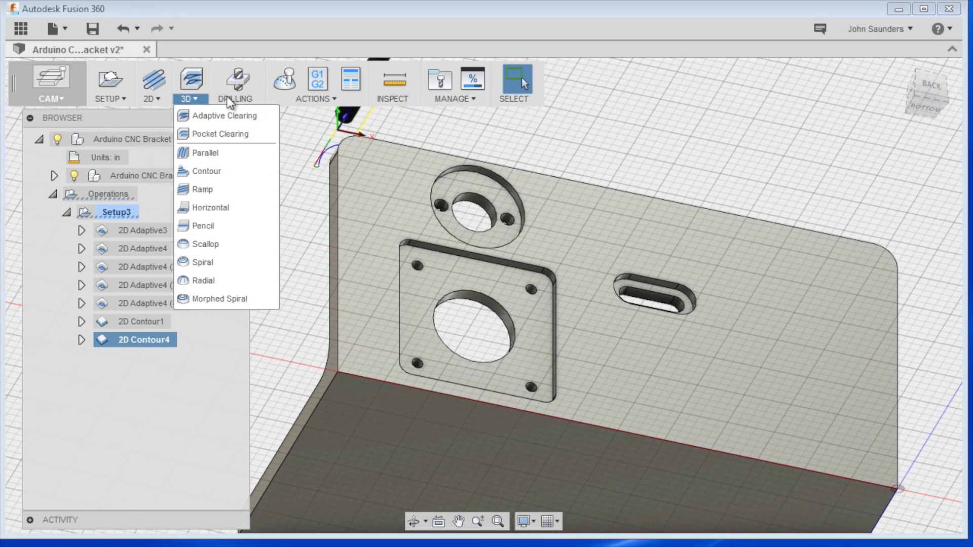
{"action": "left_click", "coordinate": [238, 84]}
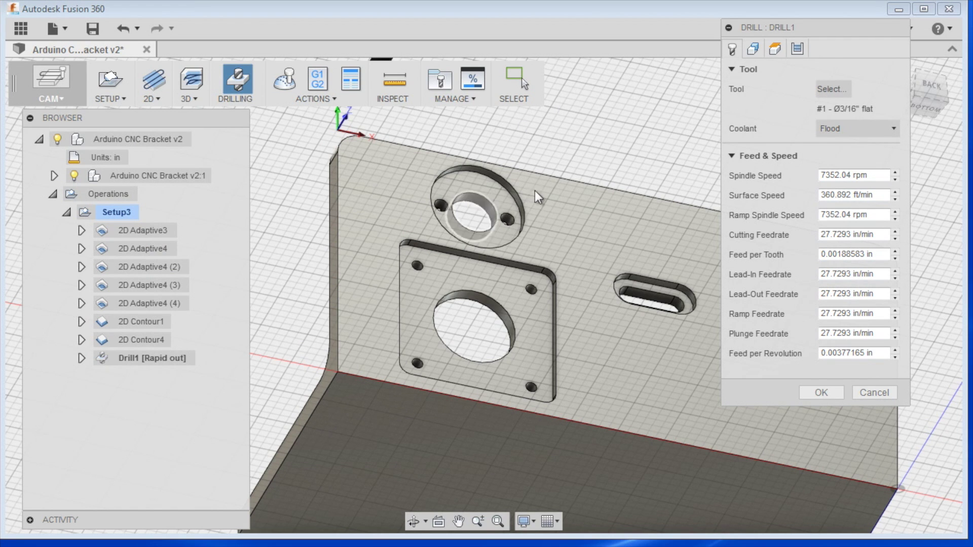
{"action": "left_click", "coordinate": [833, 90]}
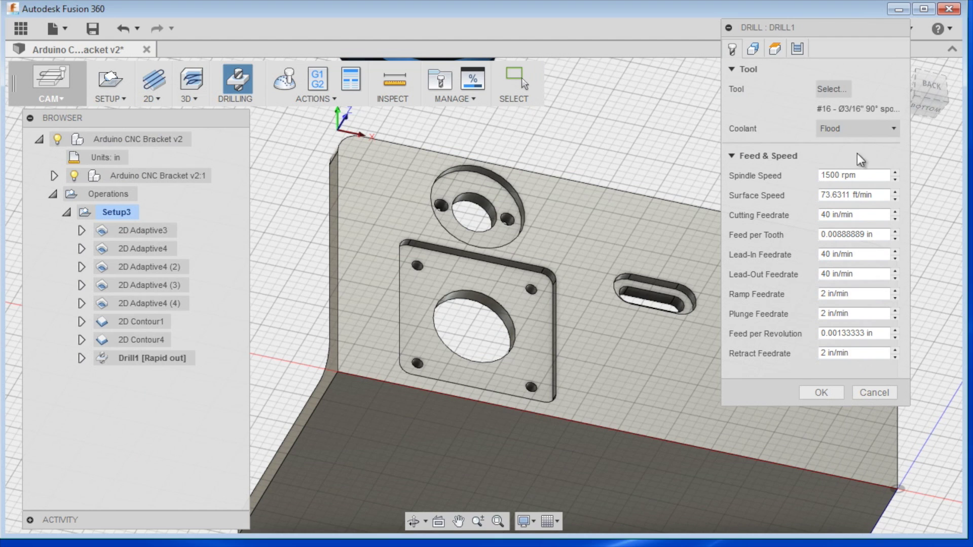
{"action": "left_click", "coordinate": [753, 48]}
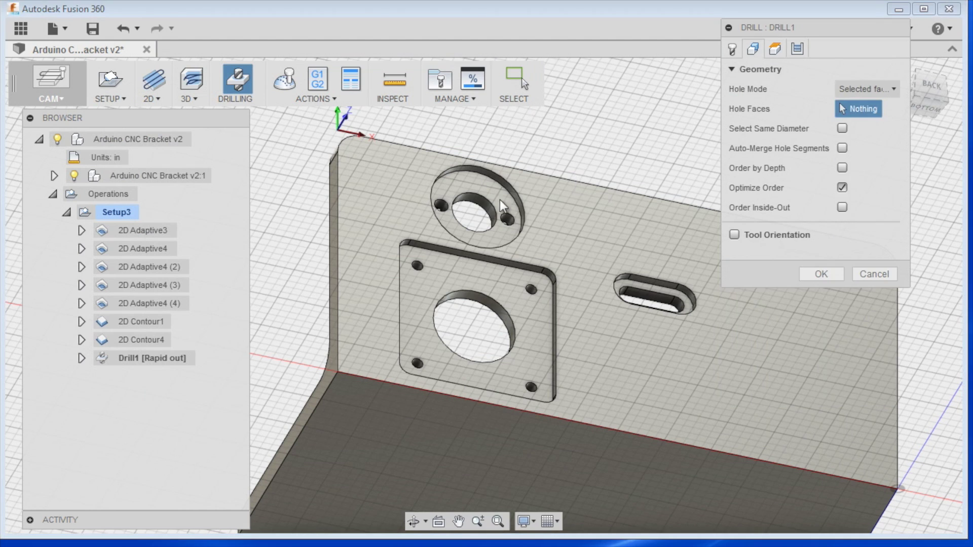
{"action": "scroll", "coordinate": [439, 212], "scroll_direction": "up", "scroll_amount": 3}
{"action": "left_click", "coordinate": [429, 206]}
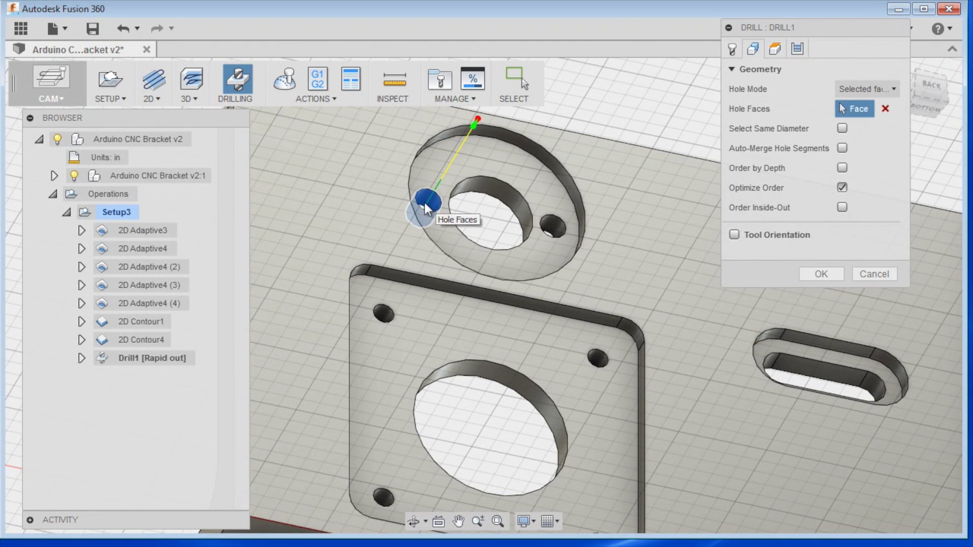
{"action": "left_click", "coordinate": [842, 128]}
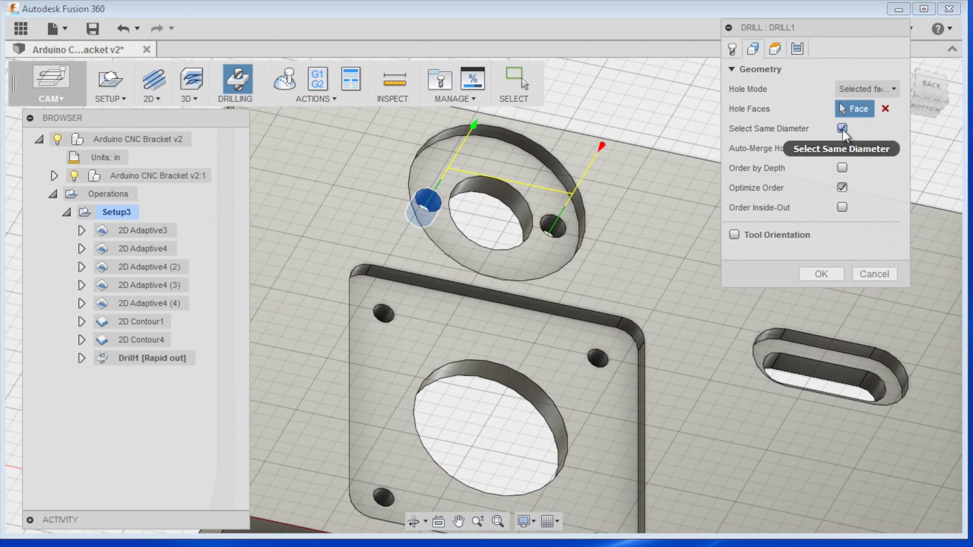
{"action": "left_click", "coordinate": [773, 50]}
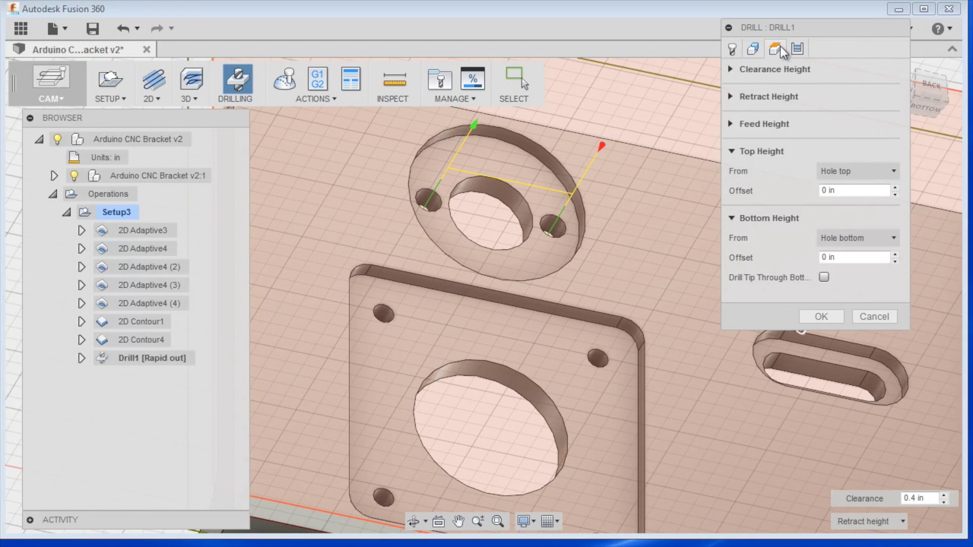
Base Drill1's top and bottom heights on the flange face with a -.05 bottom offset, then accept.
{"action": "left_click", "coordinate": [837, 172]}
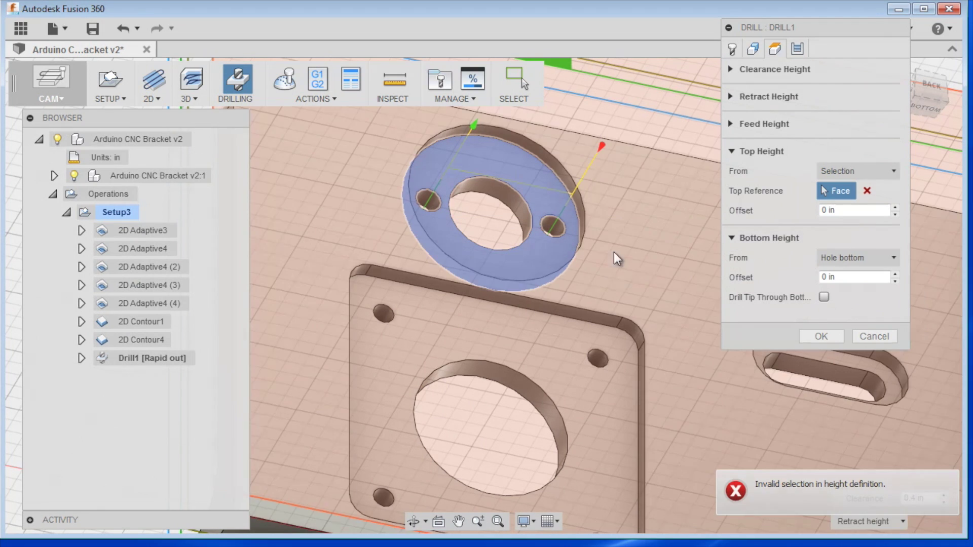
{"action": "left_click", "coordinate": [841, 257]}
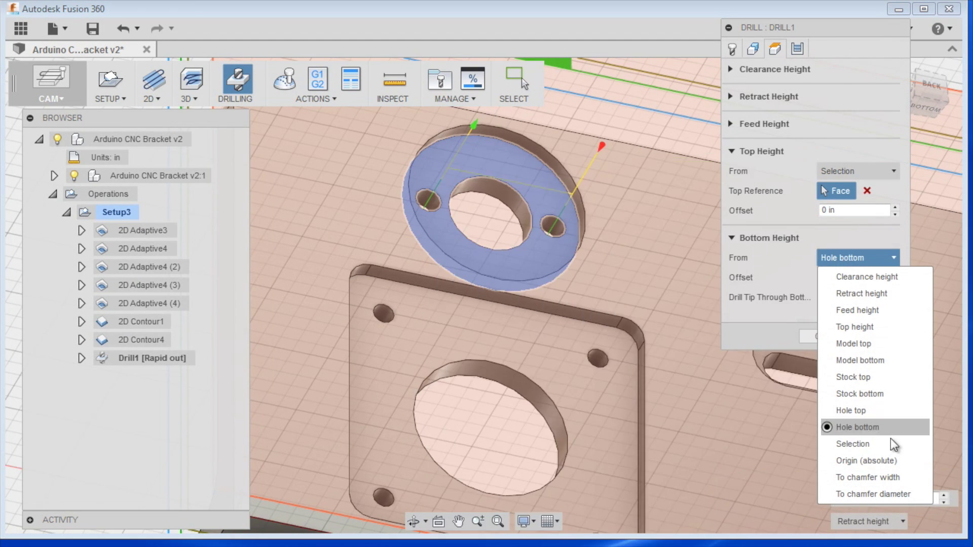
{"action": "left_click", "coordinate": [841, 430]}
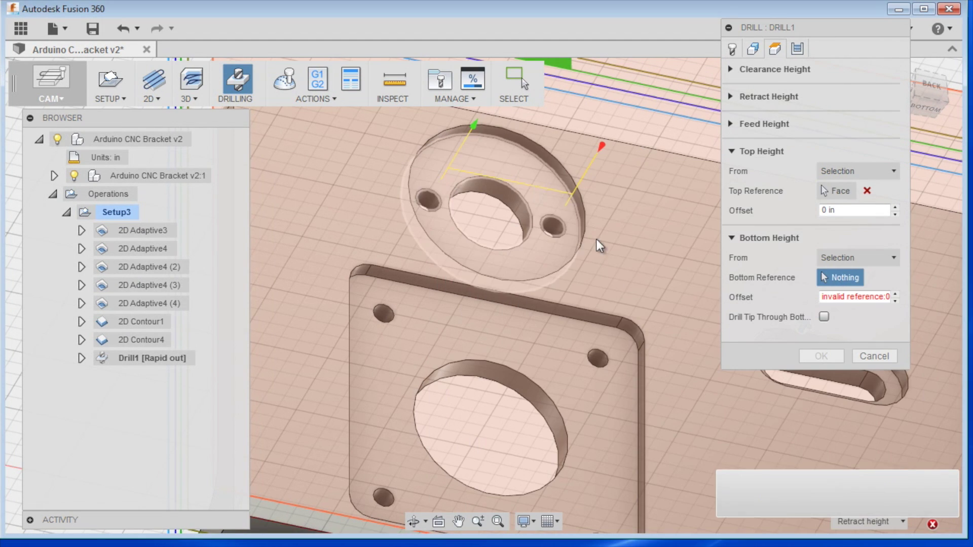
{"action": "left_click", "coordinate": [568, 238]}
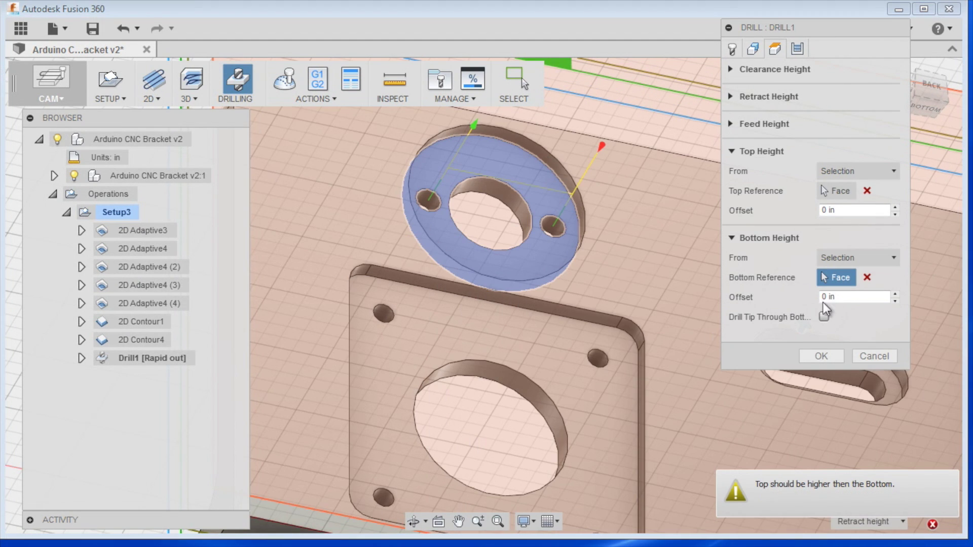
{"action": "left_click", "coordinate": [826, 297]}
{"action": "type", "text": "-.03"}
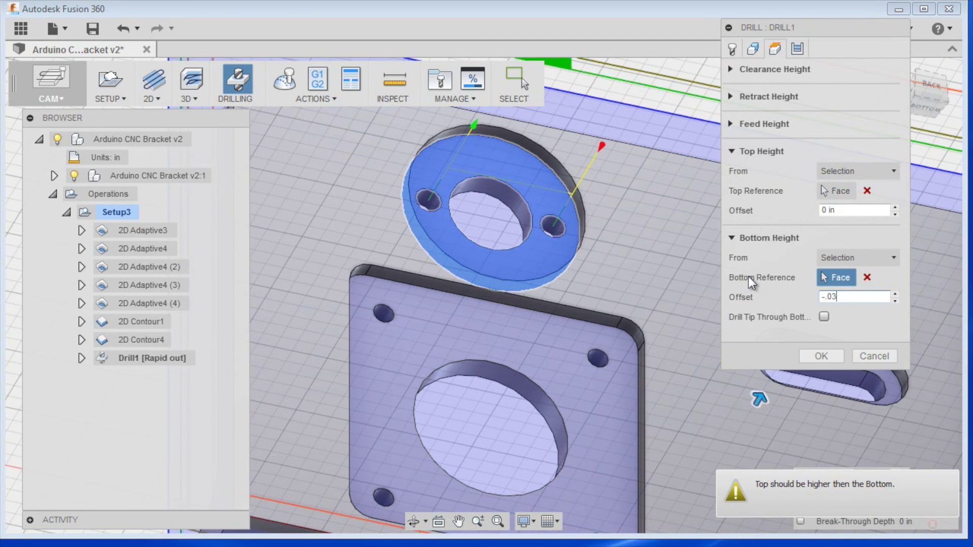
{"action": "type", "text": "5"}
{"action": "left_click", "coordinate": [817, 358]}
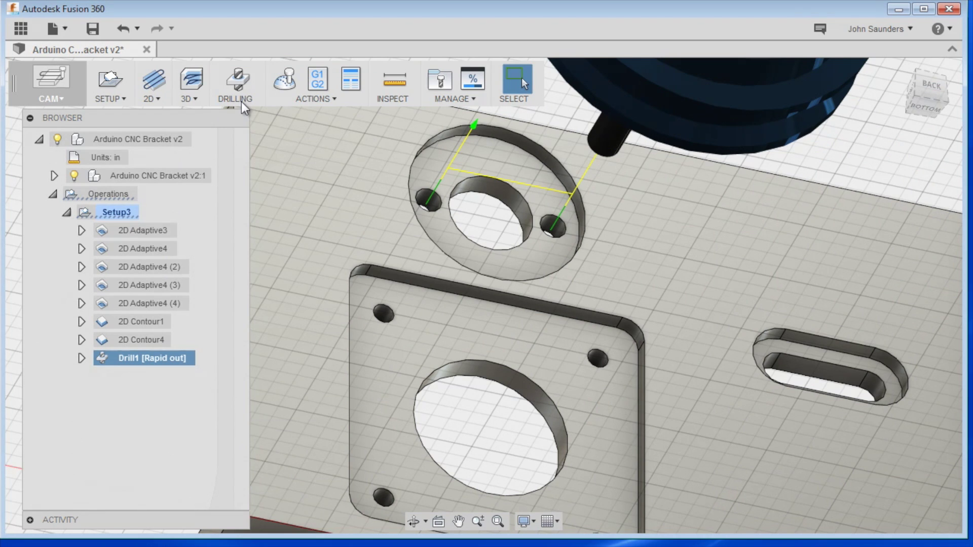
Start Drill2 and pick the square plate's upper-left small hole as its geometry.
{"action": "scroll", "coordinate": [440, 347], "scroll_direction": "down", "scroll_amount": 5}
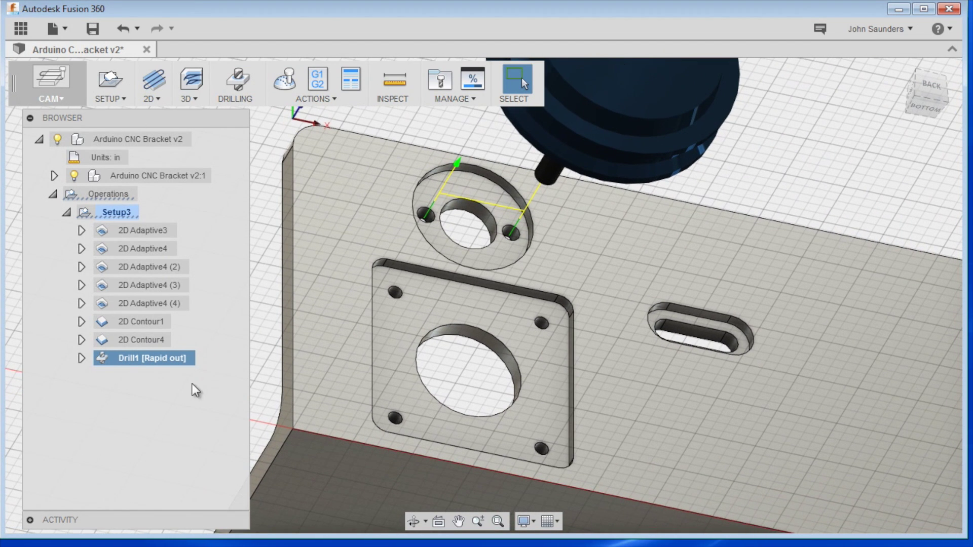
{"action": "left_click", "coordinate": [235, 84]}
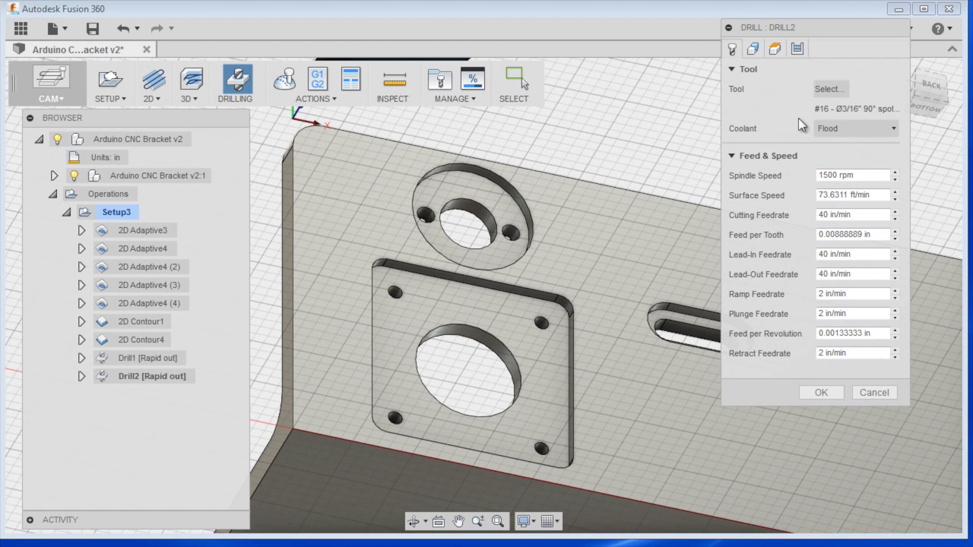
{"action": "left_click", "coordinate": [753, 50]}
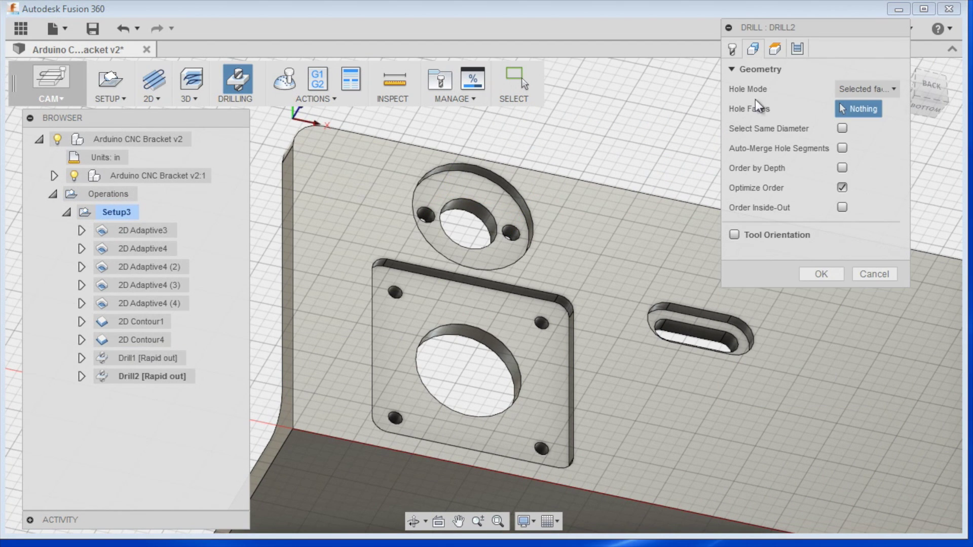
{"action": "scroll", "coordinate": [426, 348], "scroll_direction": "up", "scroll_amount": 3}
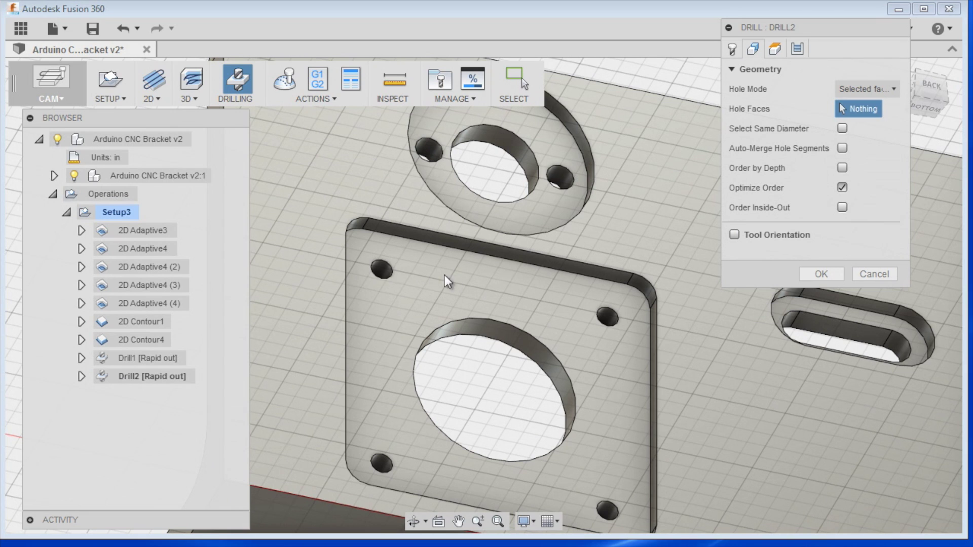
{"action": "left_click", "coordinate": [380, 270]}
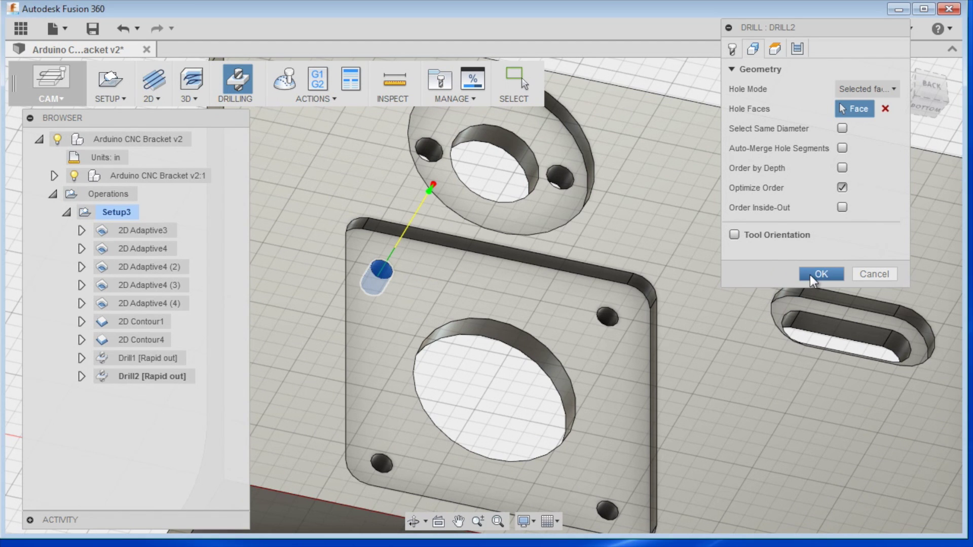
Set Drill2's top and bottom heights from selection and accept the operation.
{"action": "left_click", "coordinate": [775, 51]}
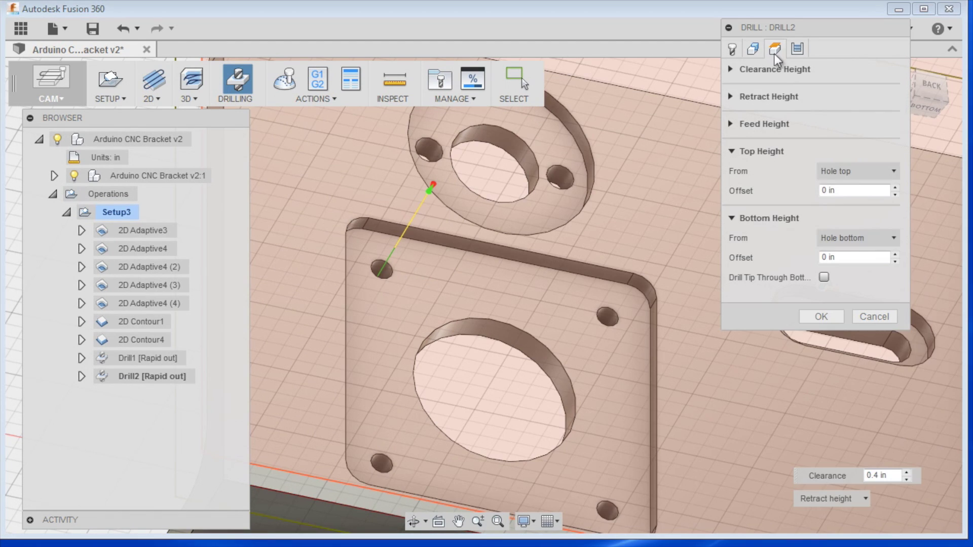
{"action": "left_click", "coordinate": [870, 178]}
{"action": "left_click", "coordinate": [841, 357]}
{"action": "left_click", "coordinate": [856, 257]}
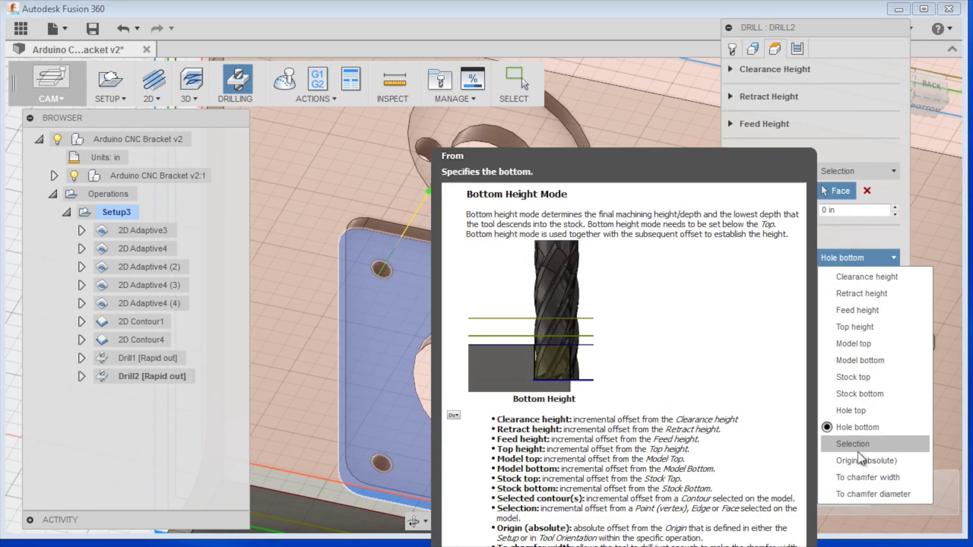
{"action": "left_click", "coordinate": [859, 448]}
{"action": "left_click", "coordinate": [821, 355]}
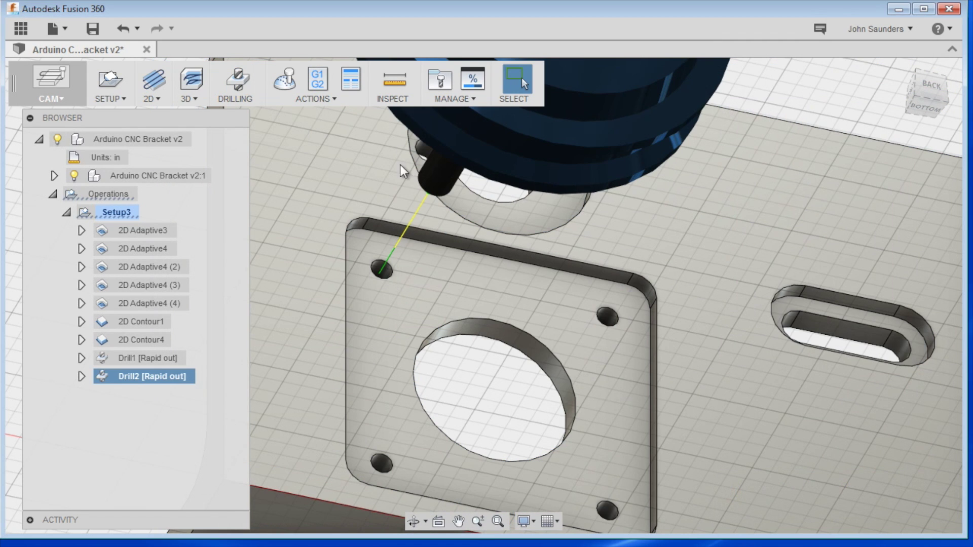
{"action": "left_click", "coordinate": [395, 81]}
Measure from the plate's upper-left hole toward the upper-right hole and zoom into the plate.
{"action": "left_click", "coordinate": [381, 270]}
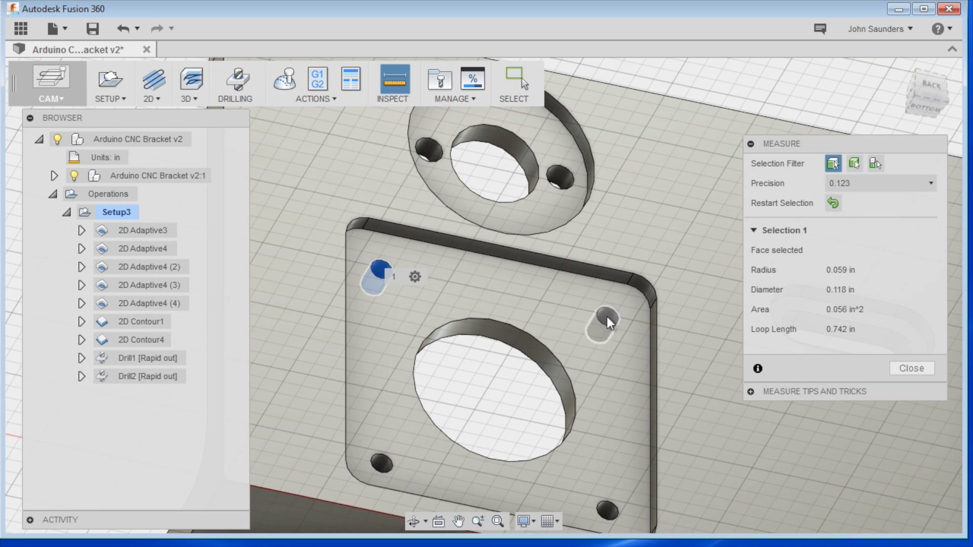
{"action": "left_click", "coordinate": [607, 318]}
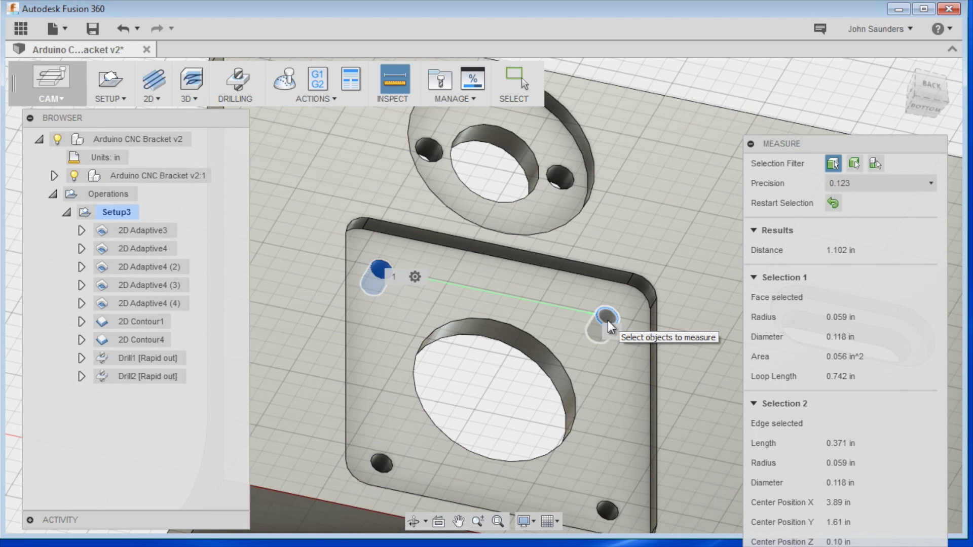
{"action": "middle_click_drag", "start_coordinate": [517, 304], "coordinate": [517, 337], "text": "shift"}
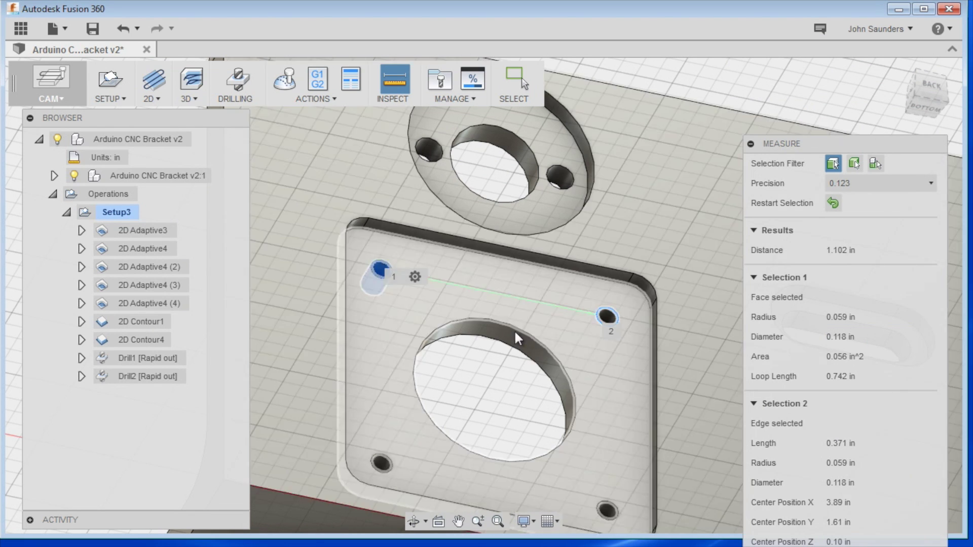
{"action": "scroll", "coordinate": [517, 336], "scroll_direction": "up", "scroll_amount": 3}
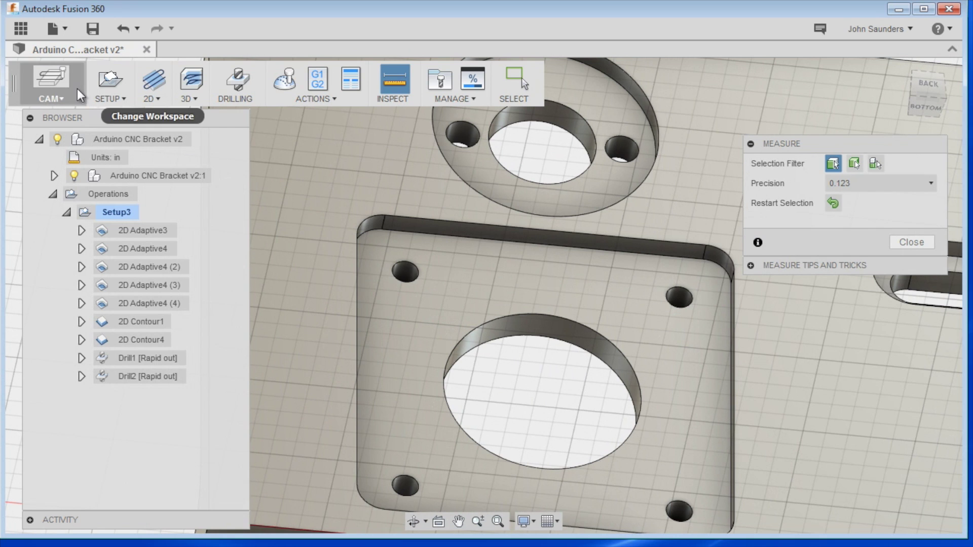
In the MODEL workspace, measure the 1.22 in spacing between the two upper small holes.
{"action": "left_click", "coordinate": [56, 94]}
{"action": "left_click", "coordinate": [63, 133]}
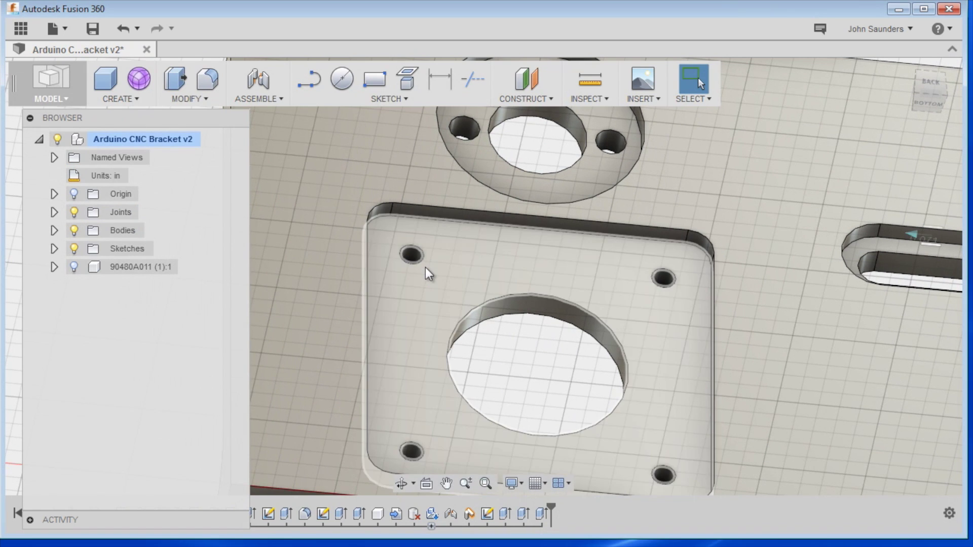
{"action": "left_click", "coordinate": [420, 262]}
{"action": "left_click", "coordinate": [589, 99]}
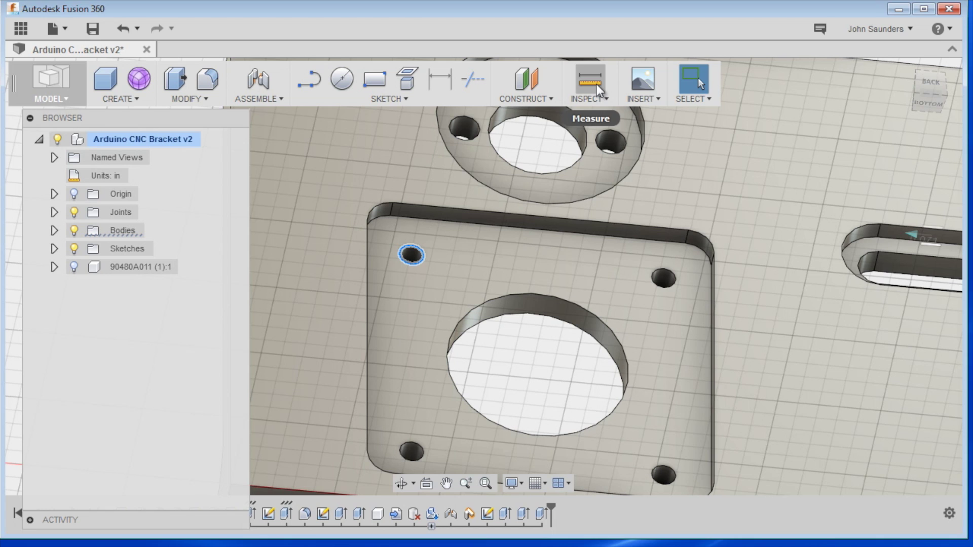
{"action": "left_click", "coordinate": [670, 293]}
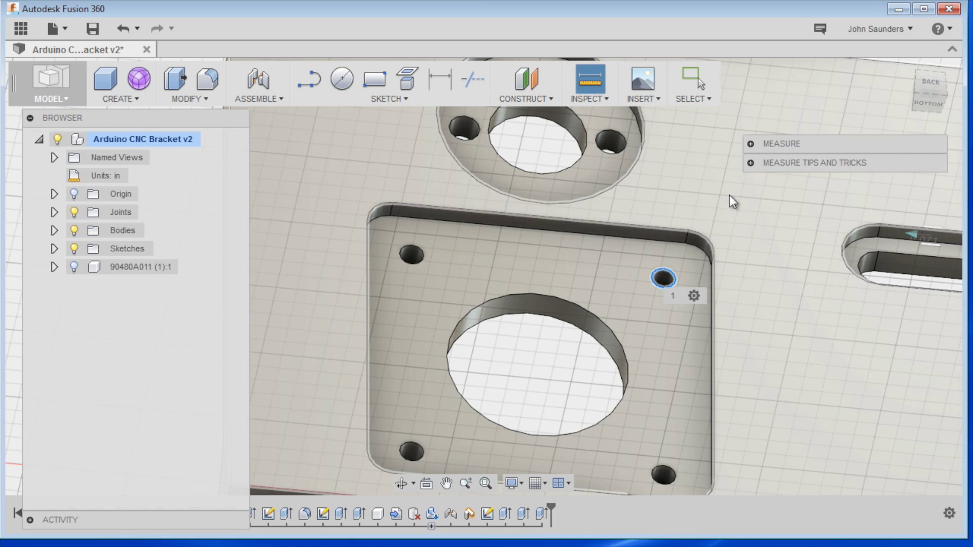
{"action": "left_click", "coordinate": [751, 143]}
{"action": "left_click", "coordinate": [420, 263]}
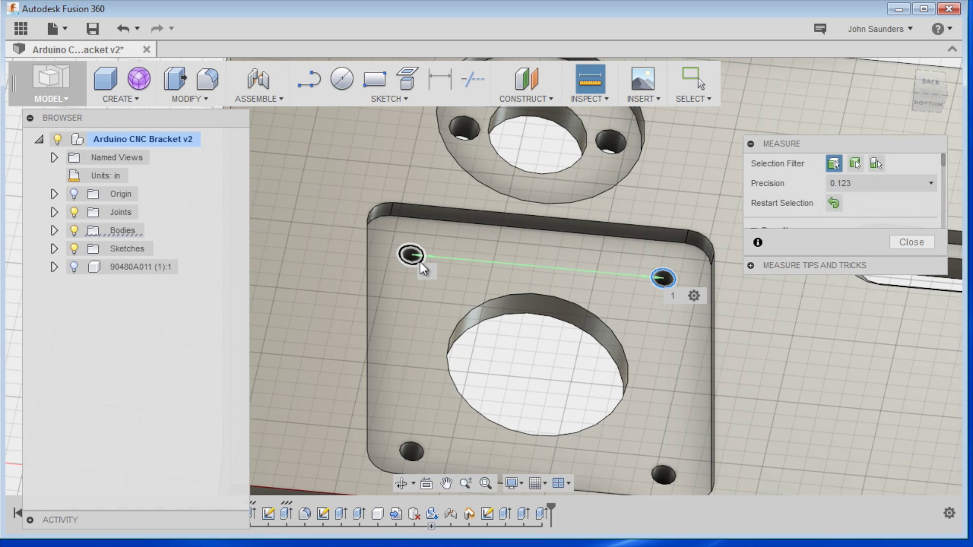
{"action": "left_click_drag", "start_coordinate": [857, 267], "coordinate": [831, 229]}
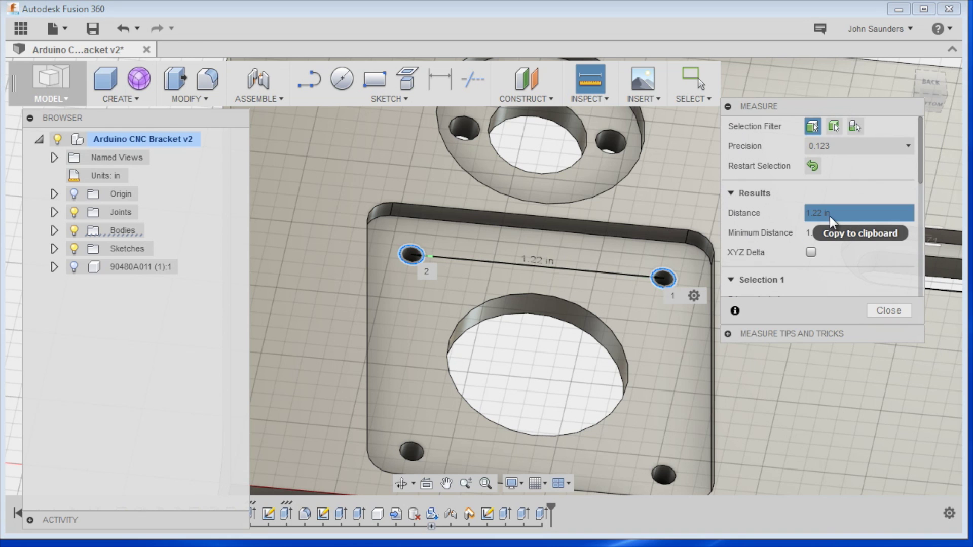
{"action": "left_click", "coordinate": [889, 311]}
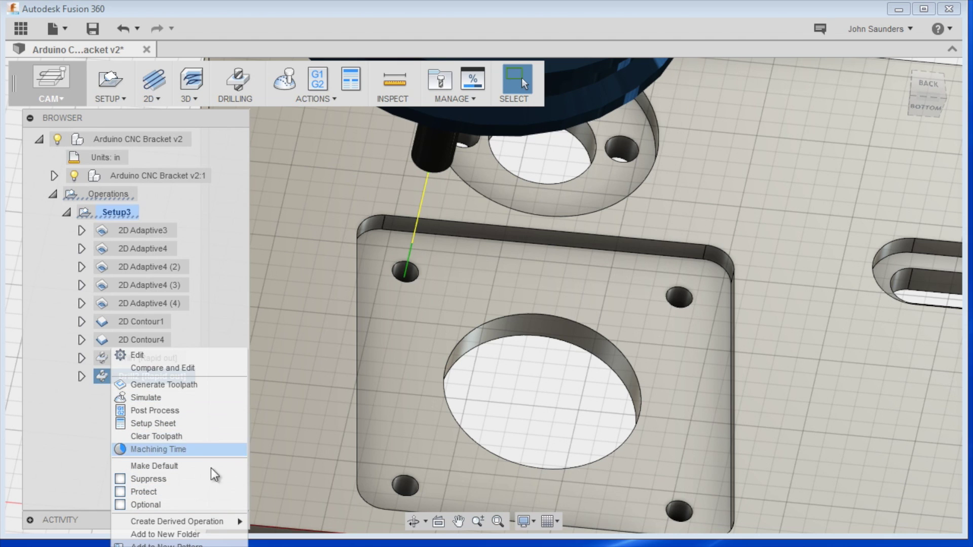
Add Drill2 to a new linear pattern along the plate's top edge with 1.22 in spacing.
{"action": "left_click", "coordinate": [225, 543]}
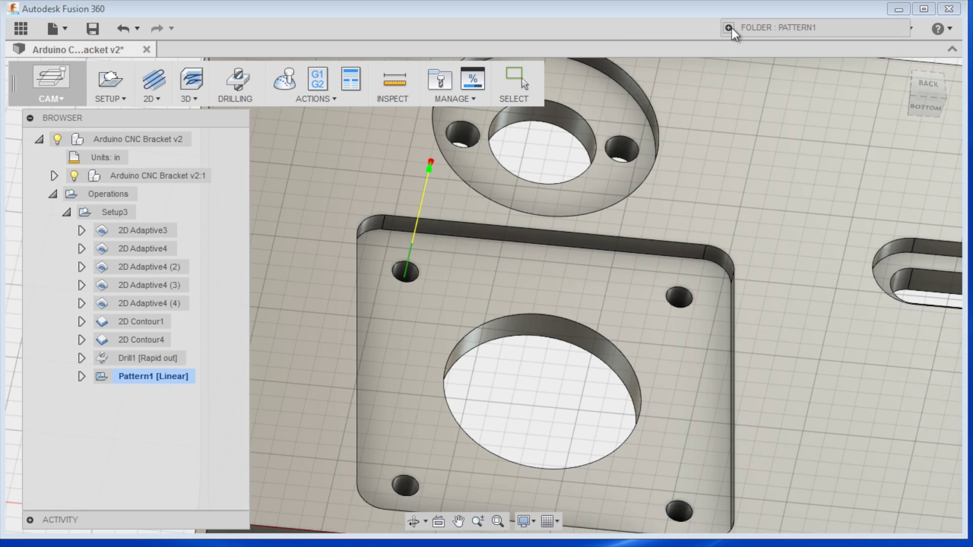
{"action": "left_click", "coordinate": [730, 27]}
{"action": "left_click_drag", "start_coordinate": [732, 26], "coordinate": [827, 72]}
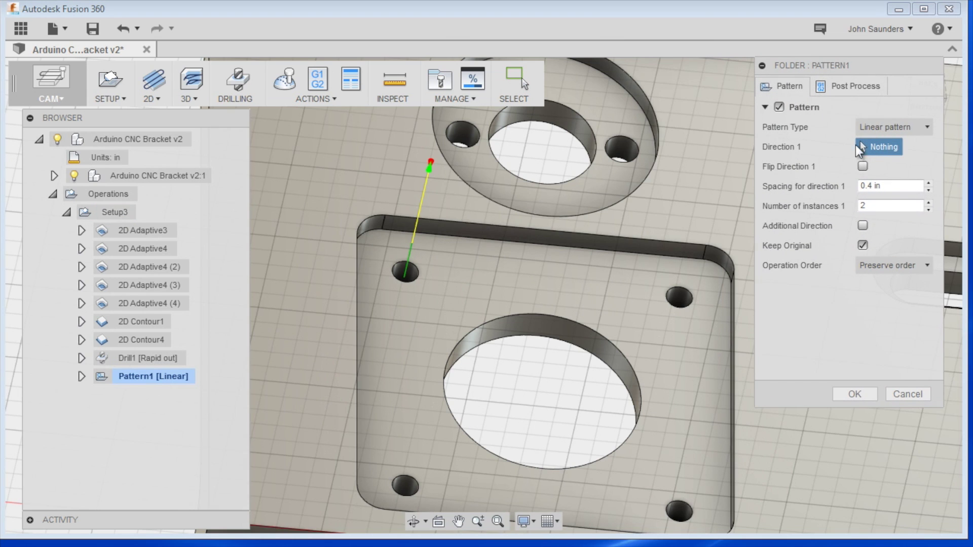
{"action": "left_click", "coordinate": [609, 239]}
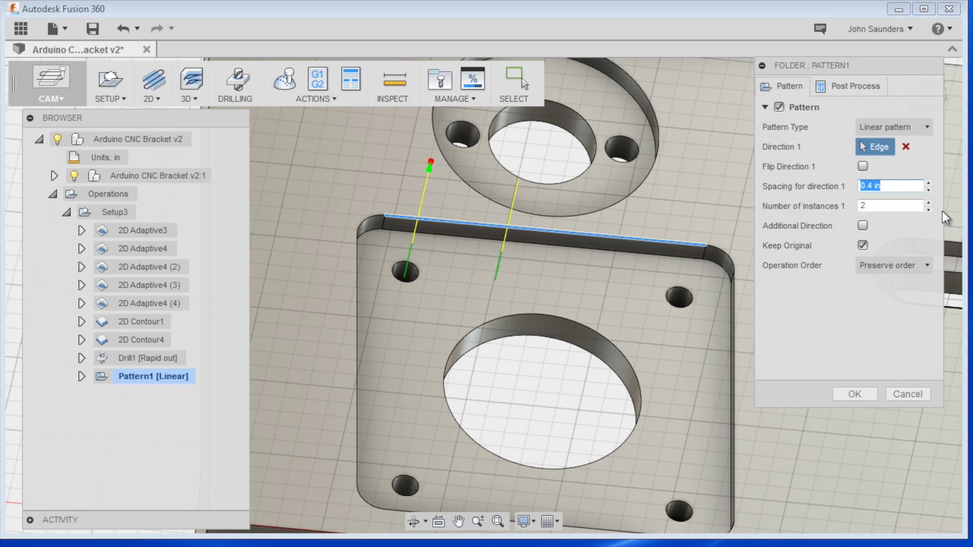
{"action": "type", "text": "22"}
{"action": "key", "text": "Return"}
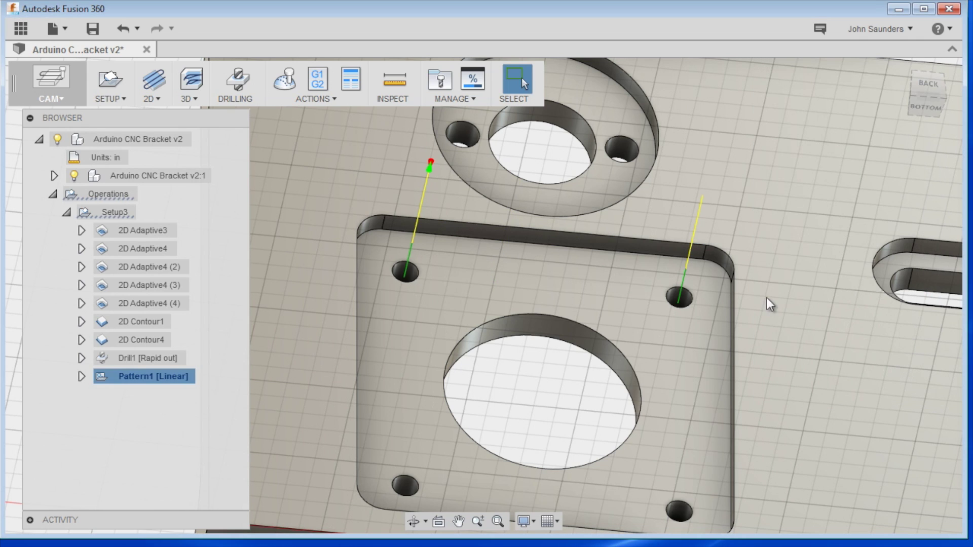
Edit Pattern1 to add a second direction along another plate edge.
{"action": "right_click", "coordinate": [162, 375]}
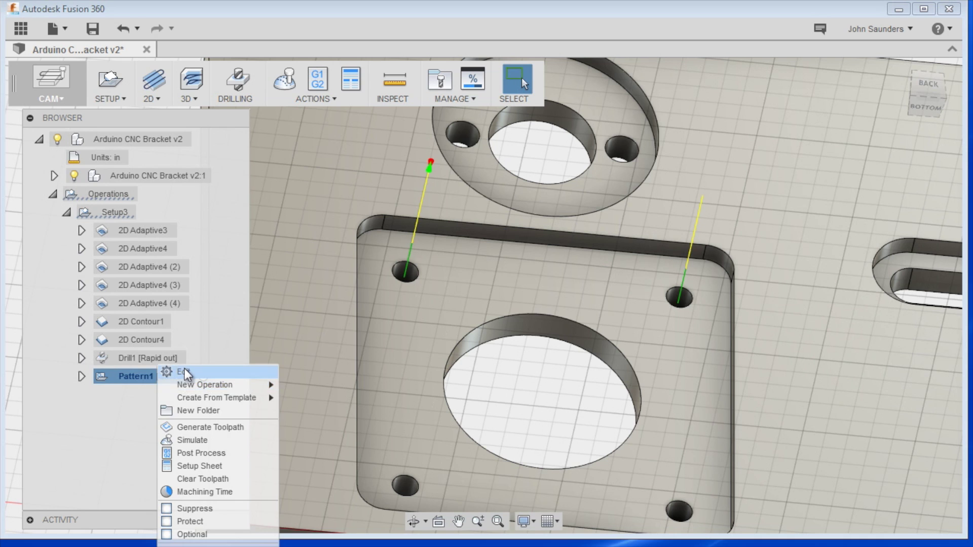
{"action": "left_click", "coordinate": [165, 372]}
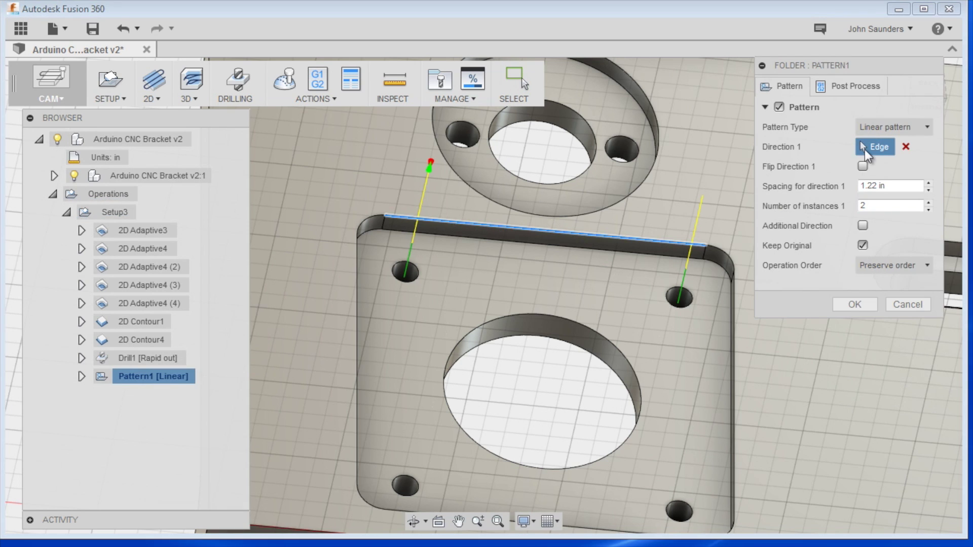
{"action": "left_click", "coordinate": [863, 225]}
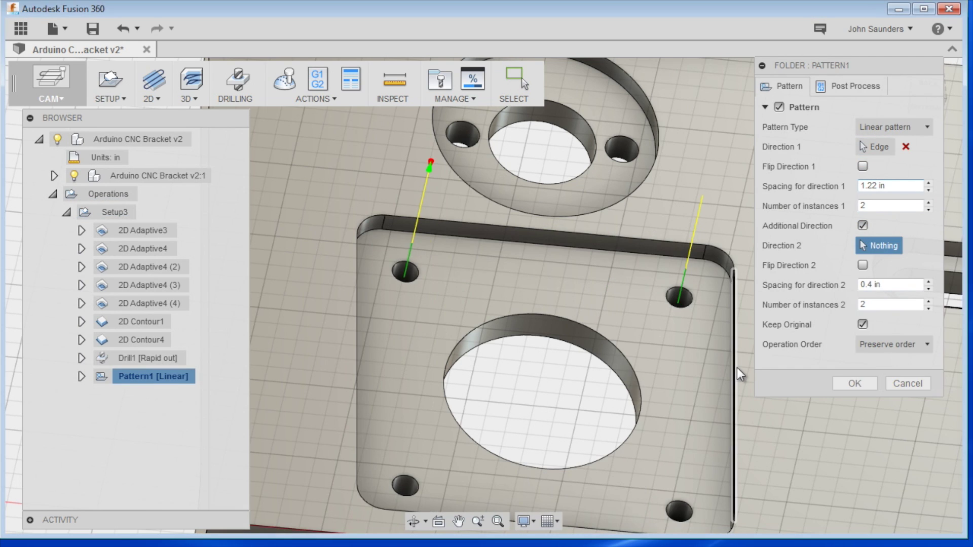
{"action": "left_click", "coordinate": [734, 259]}
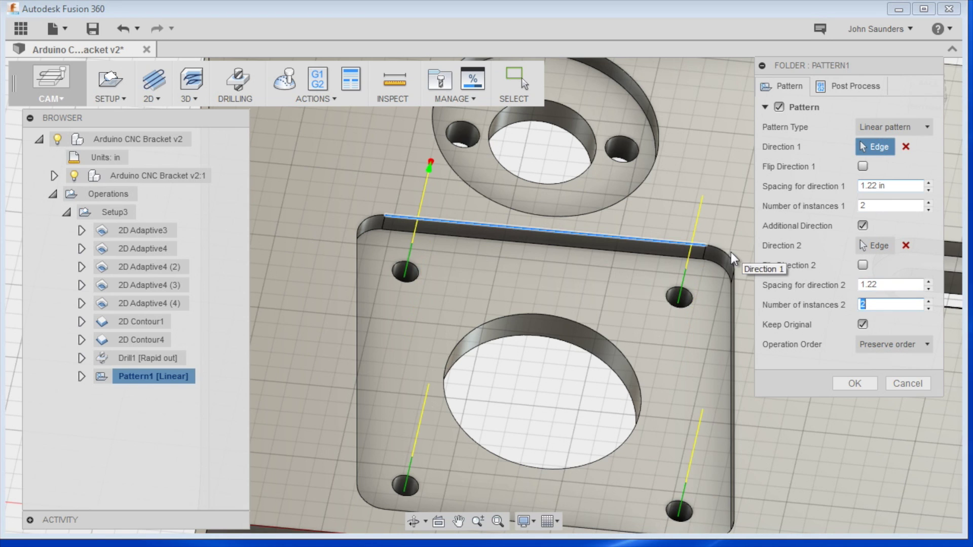